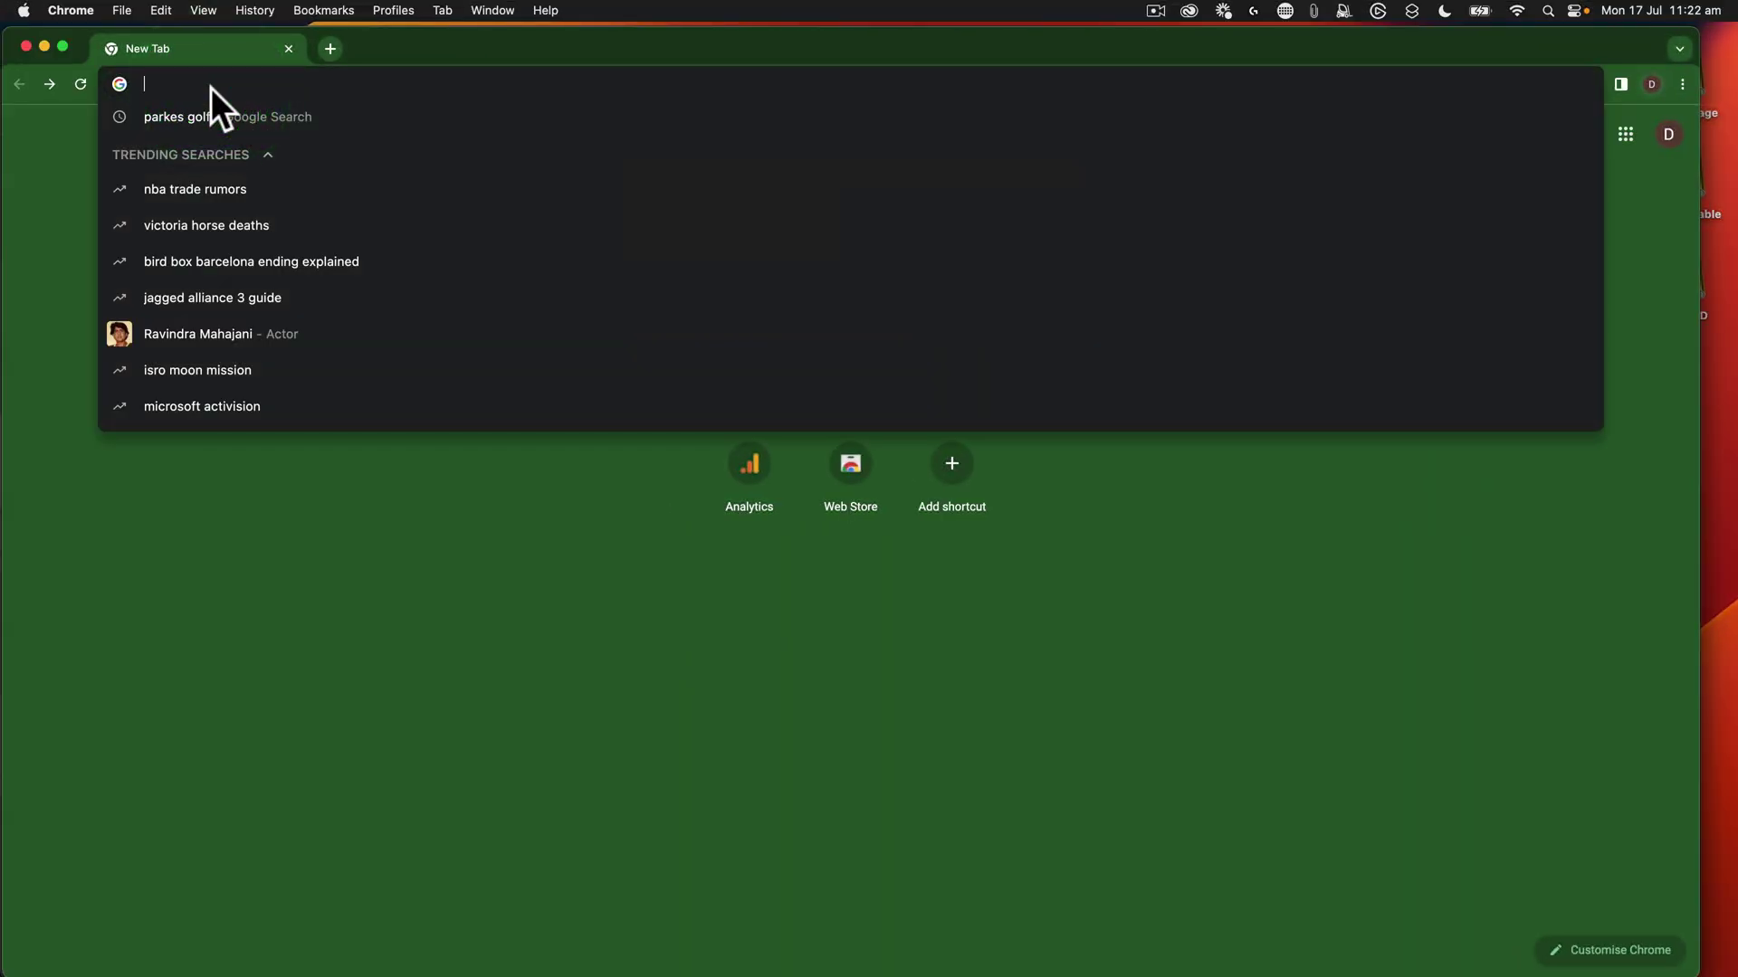
Load analytics.google.com in a new Chrome tab using the address-bar autocompletion.
{"action": "type", "text": "anal"}
{"action": "type", "text": "y"}
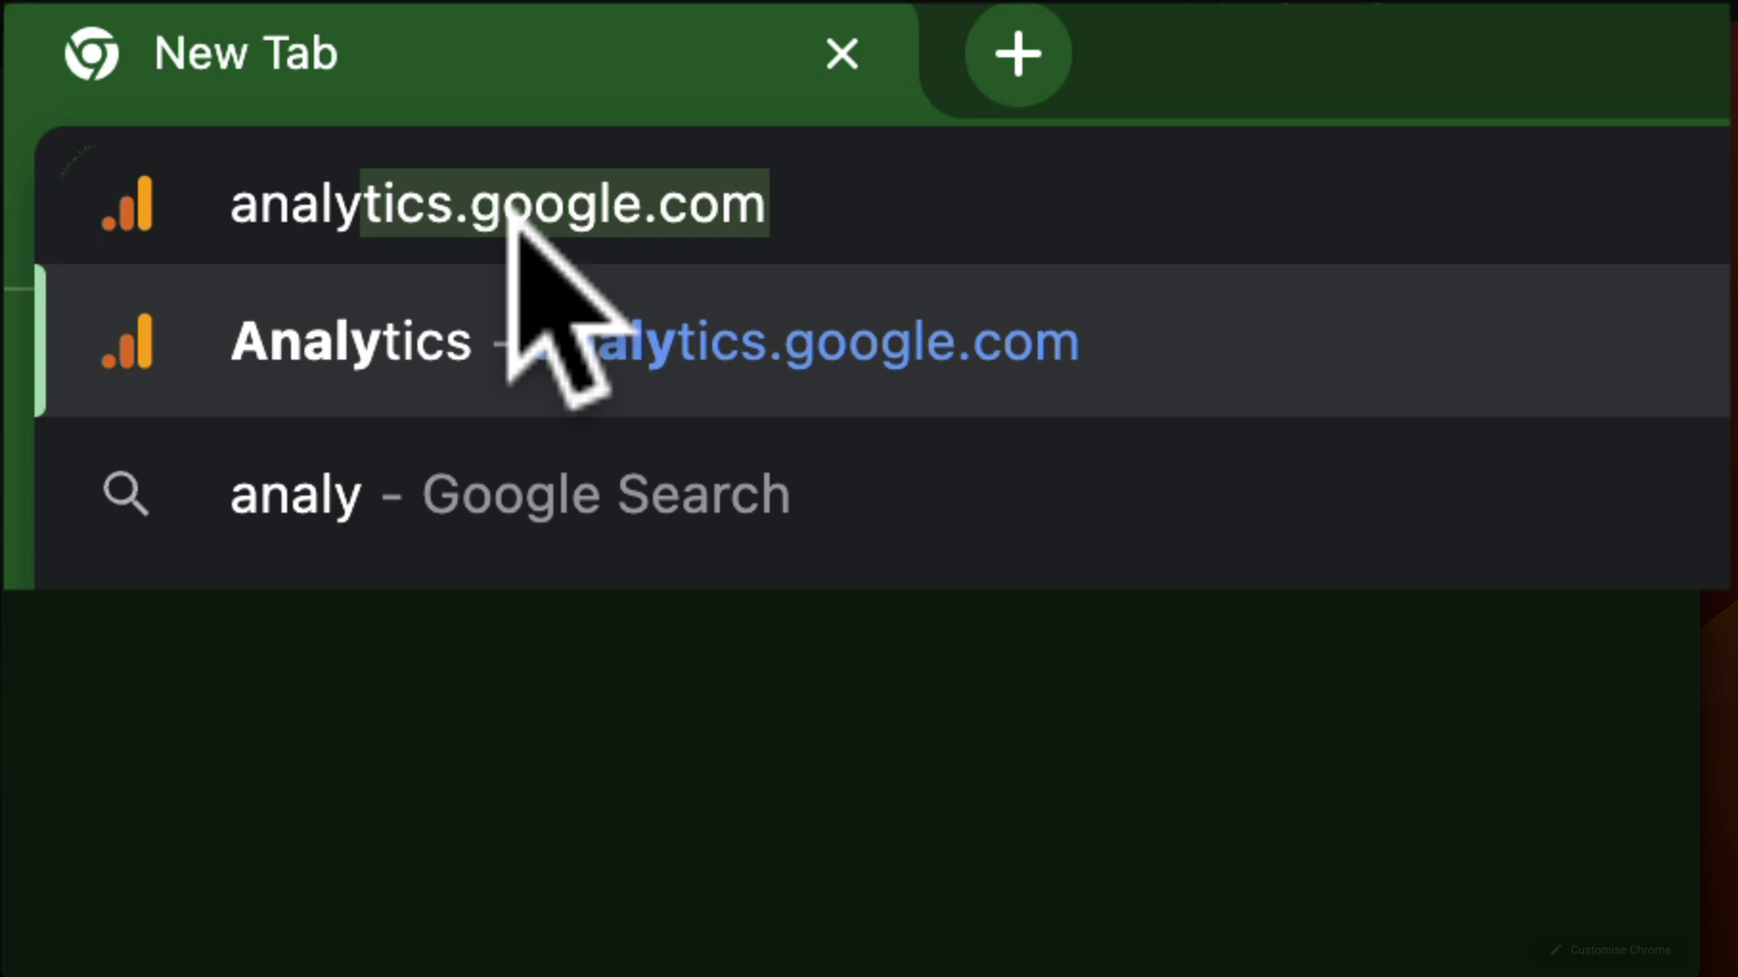
{"action": "key", "text": "Right"}
{"action": "key", "text": "Return"}
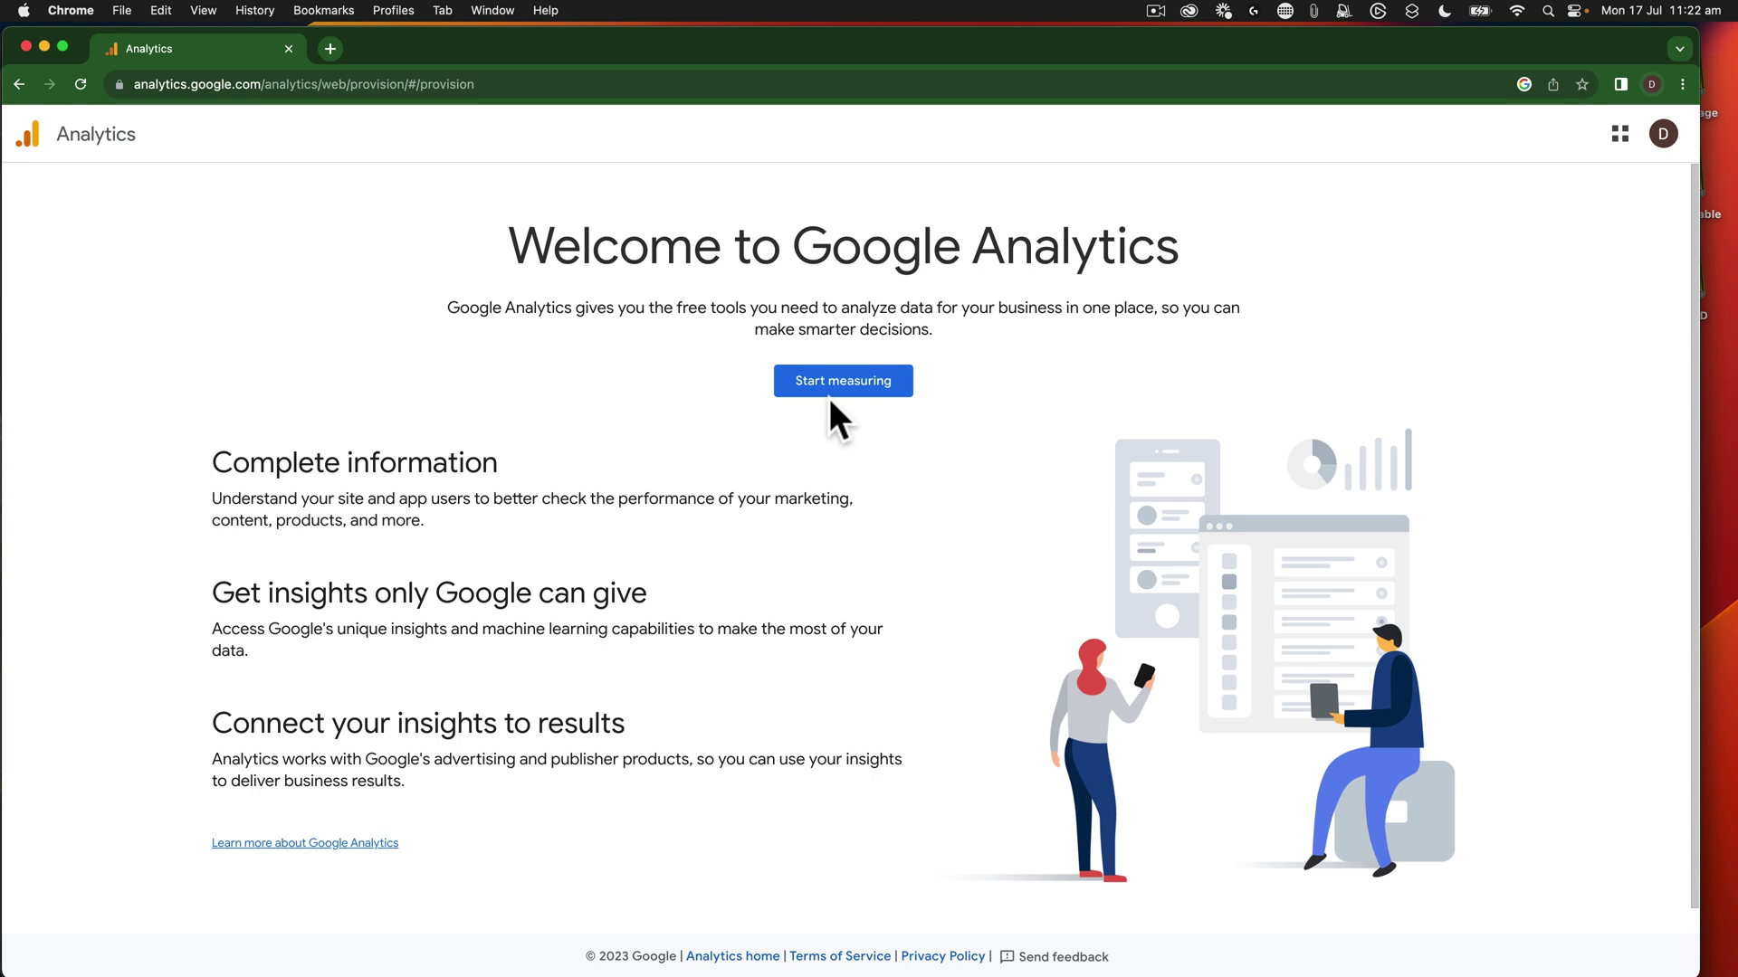
Start measuring and name the new account 'Parkes Golf', keeping the default data sharing settings.
{"action": "left_click", "coordinate": [827, 391]}
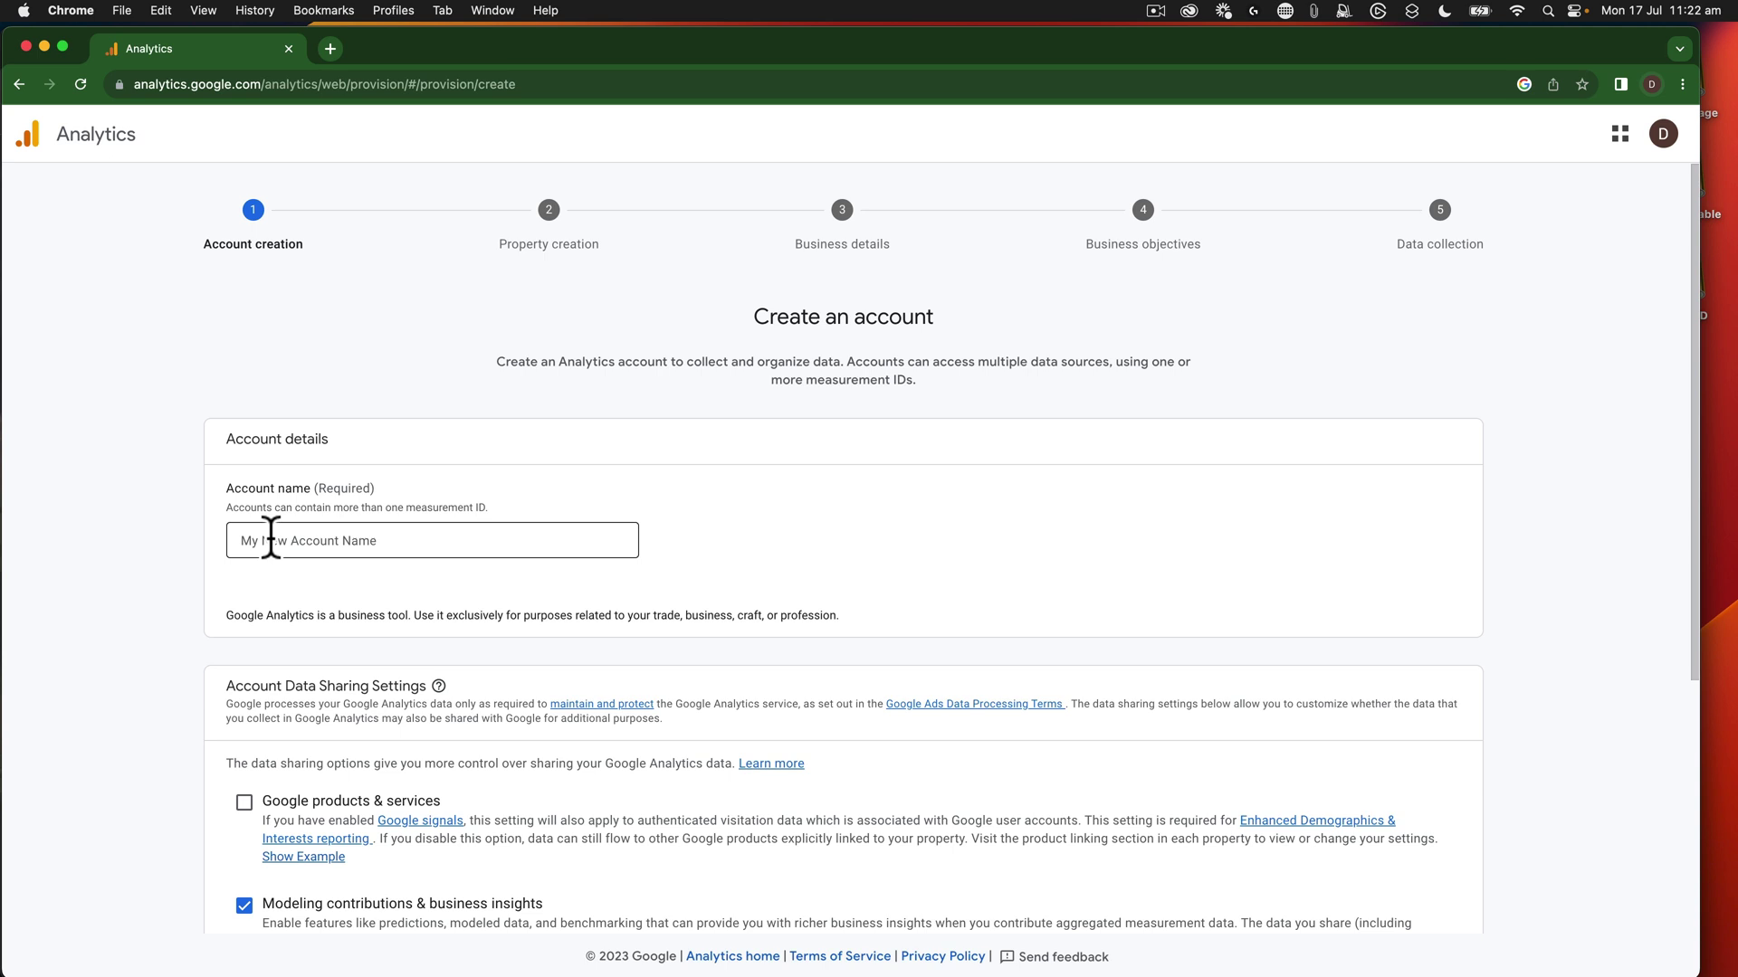
{"action": "left_click", "coordinate": [271, 538]}
{"action": "type", "text": "Parkes Golf"}
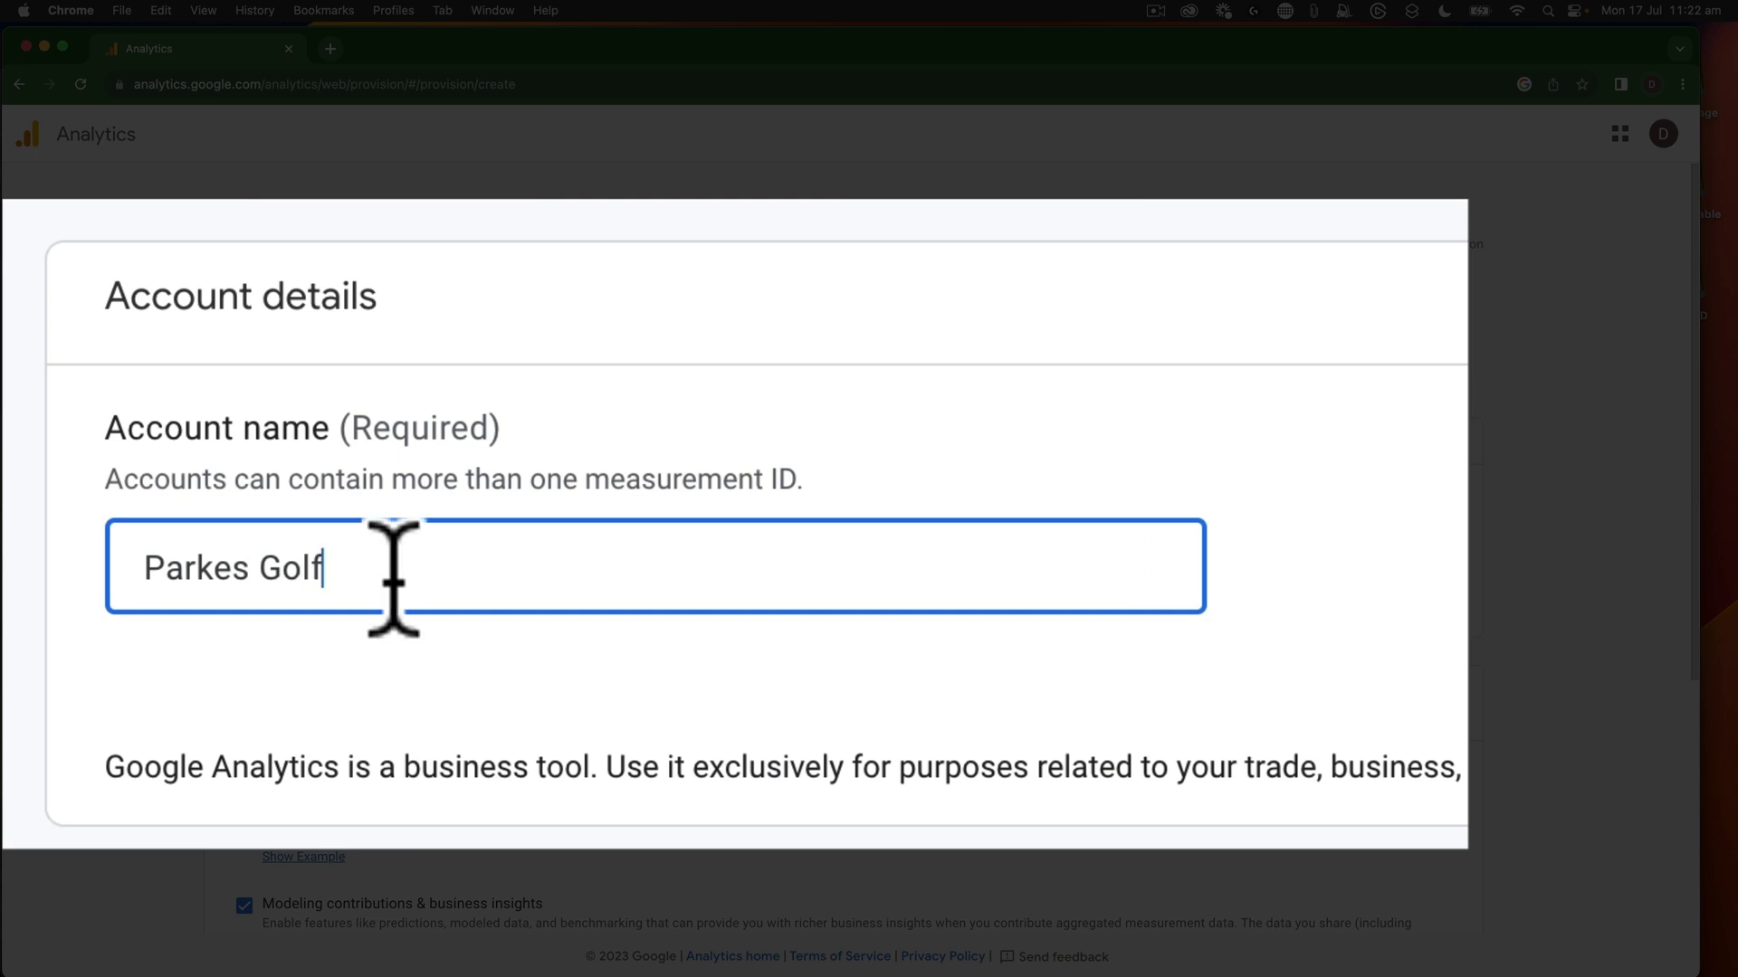
{"action": "scroll", "coordinate": [342, 539], "scroll_direction": "down", "scroll_amount": 5}
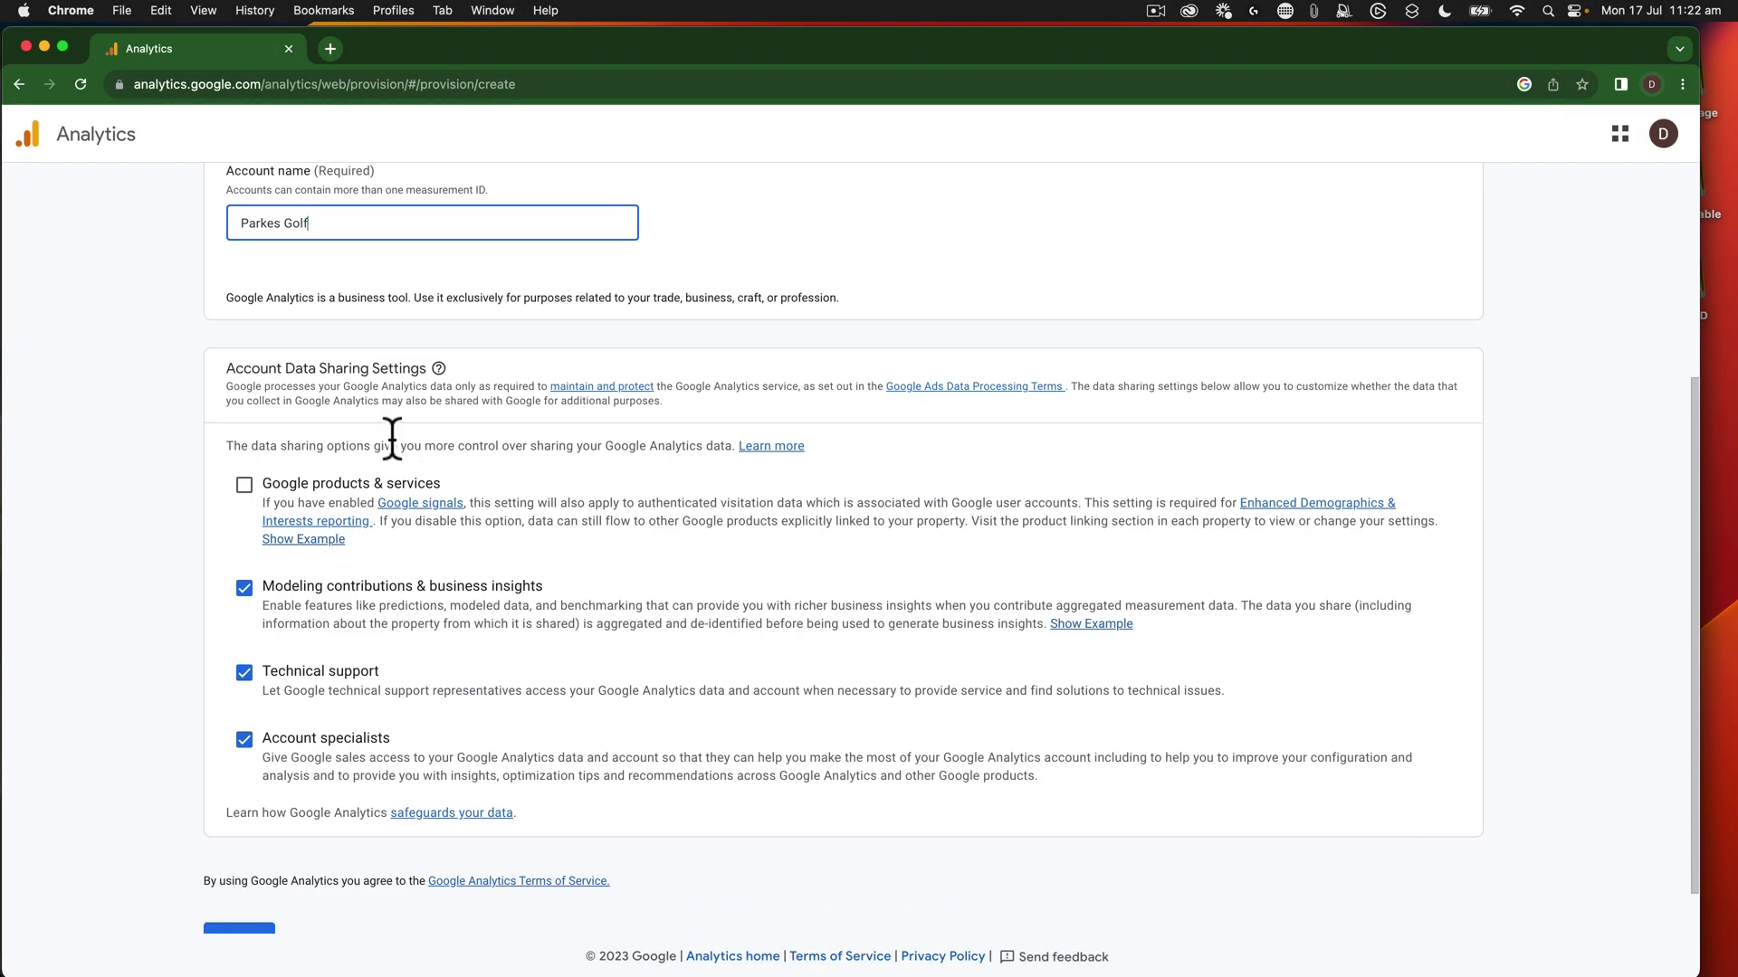
{"action": "scroll", "coordinate": [393, 457], "scroll_direction": "down", "scroll_amount": 1}
{"action": "scroll", "coordinate": [392, 453], "scroll_direction": "up", "scroll_amount": 5}
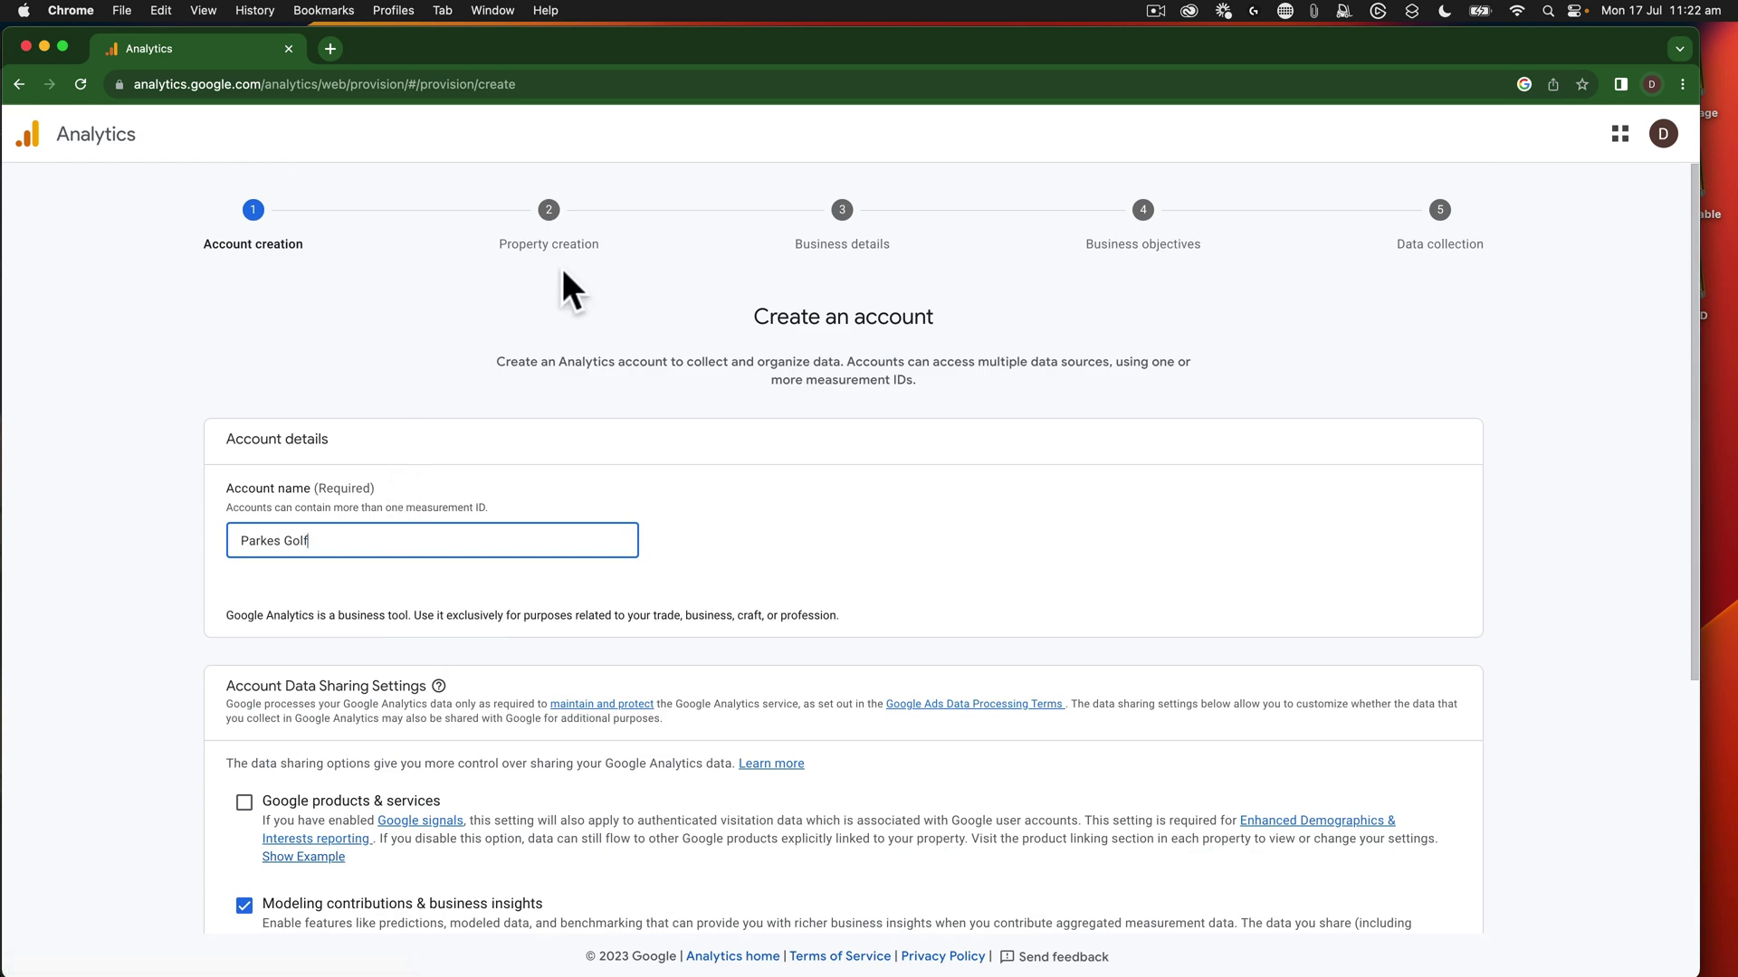
{"action": "scroll", "coordinate": [519, 448], "scroll_direction": "down", "scroll_amount": 5}
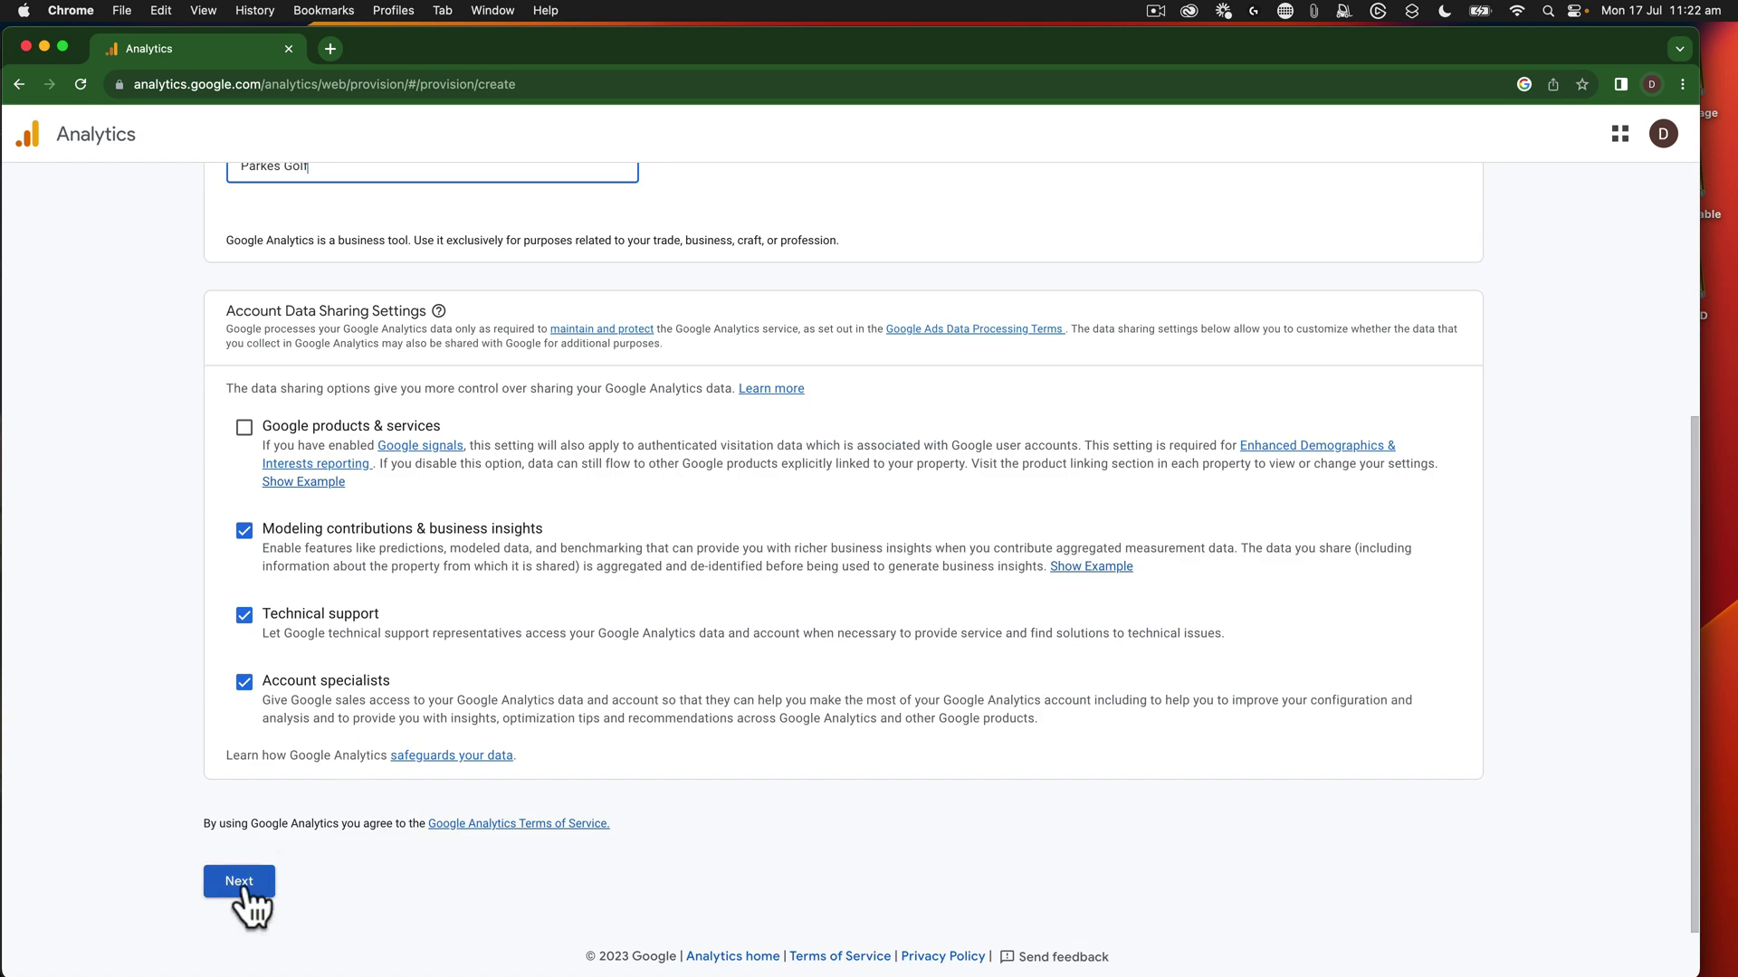
Name the new property 'Parkes Golf Open'.
{"action": "left_click", "coordinate": [241, 884]}
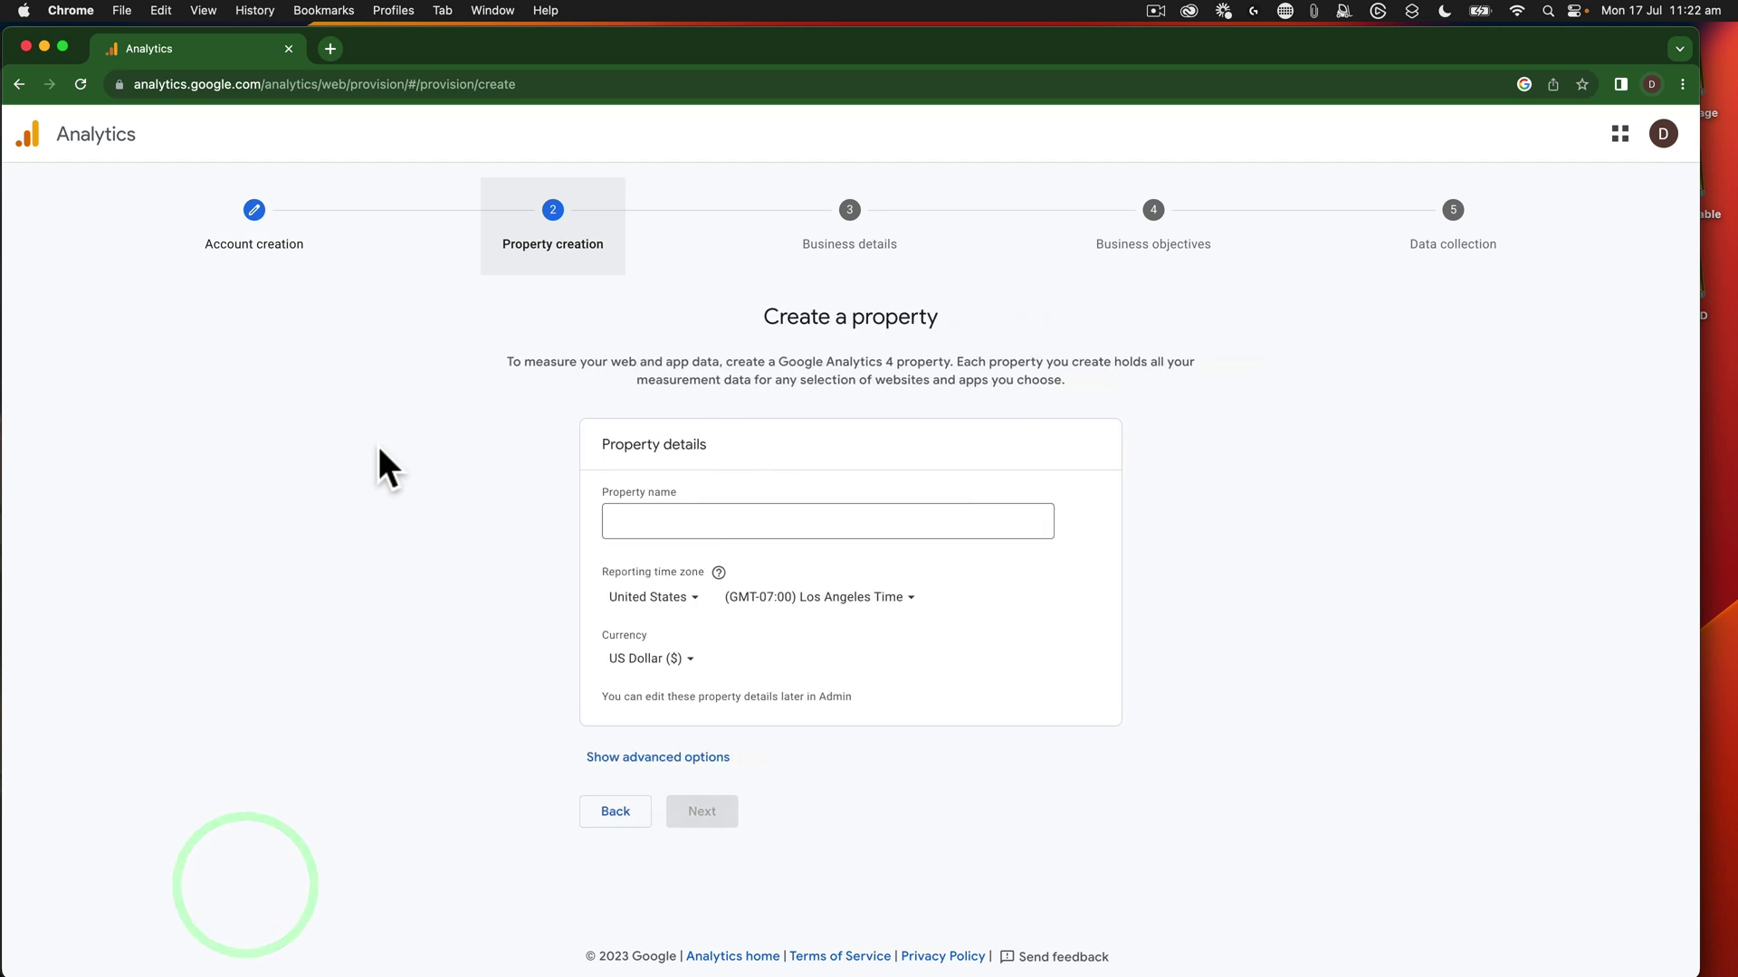
{"action": "left_click", "coordinate": [677, 520]}
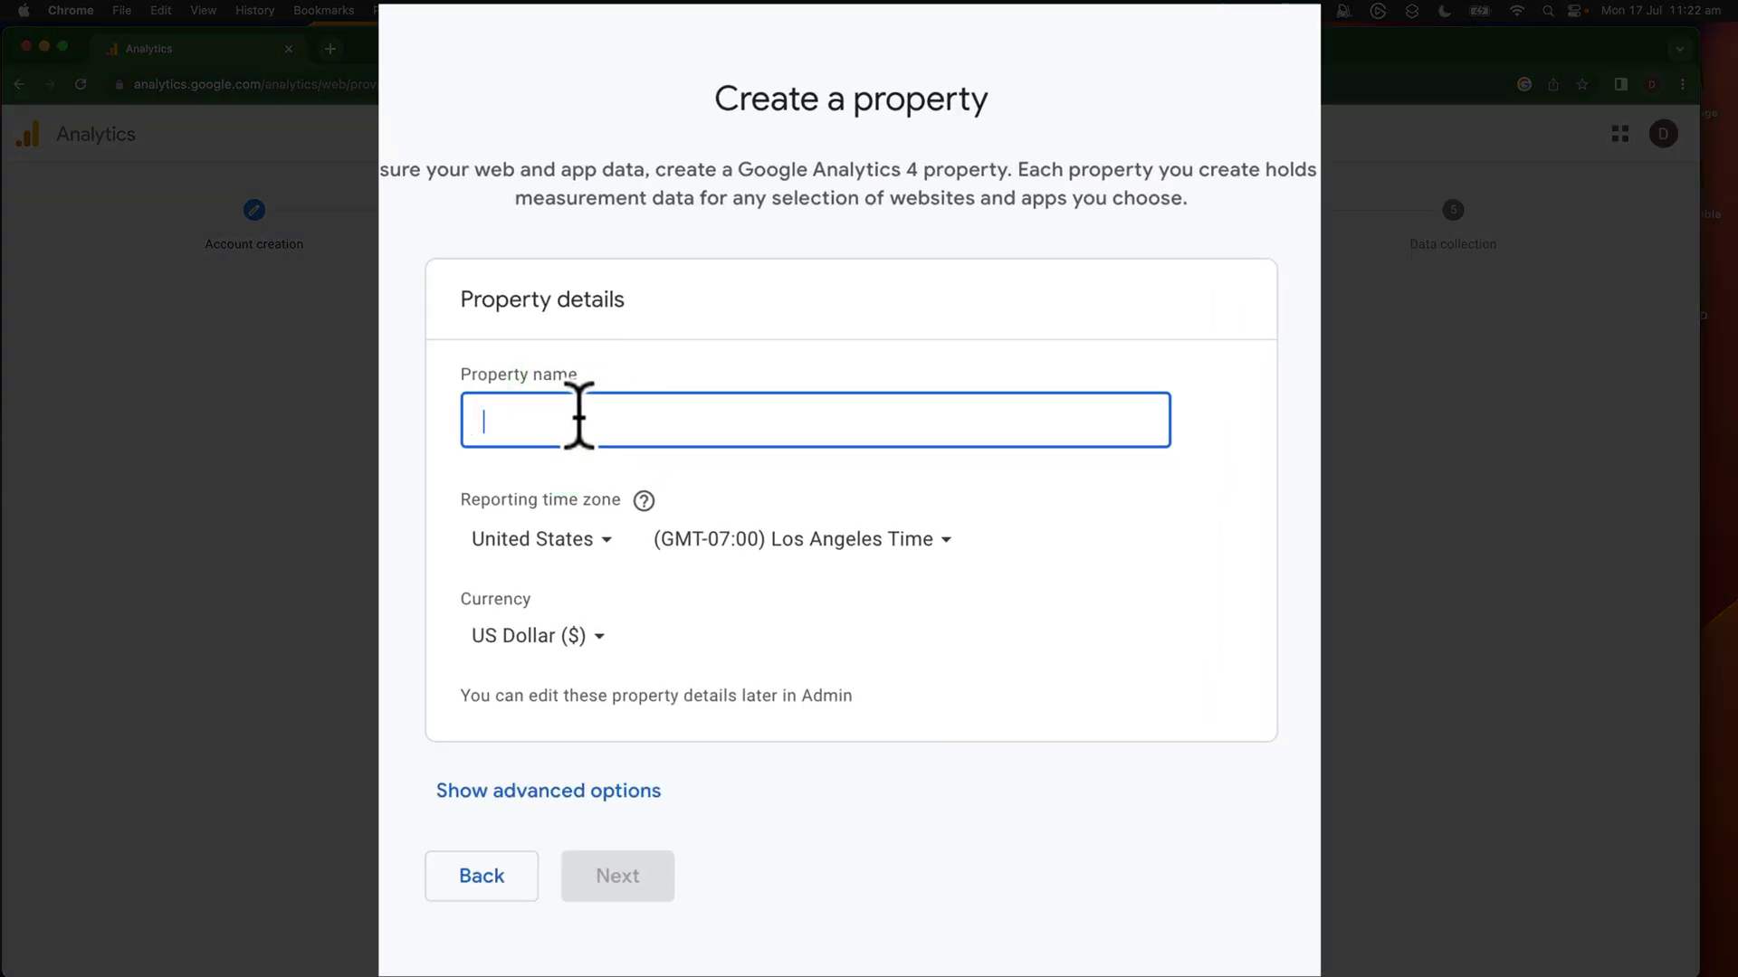
{"action": "type", "text": "Par"}
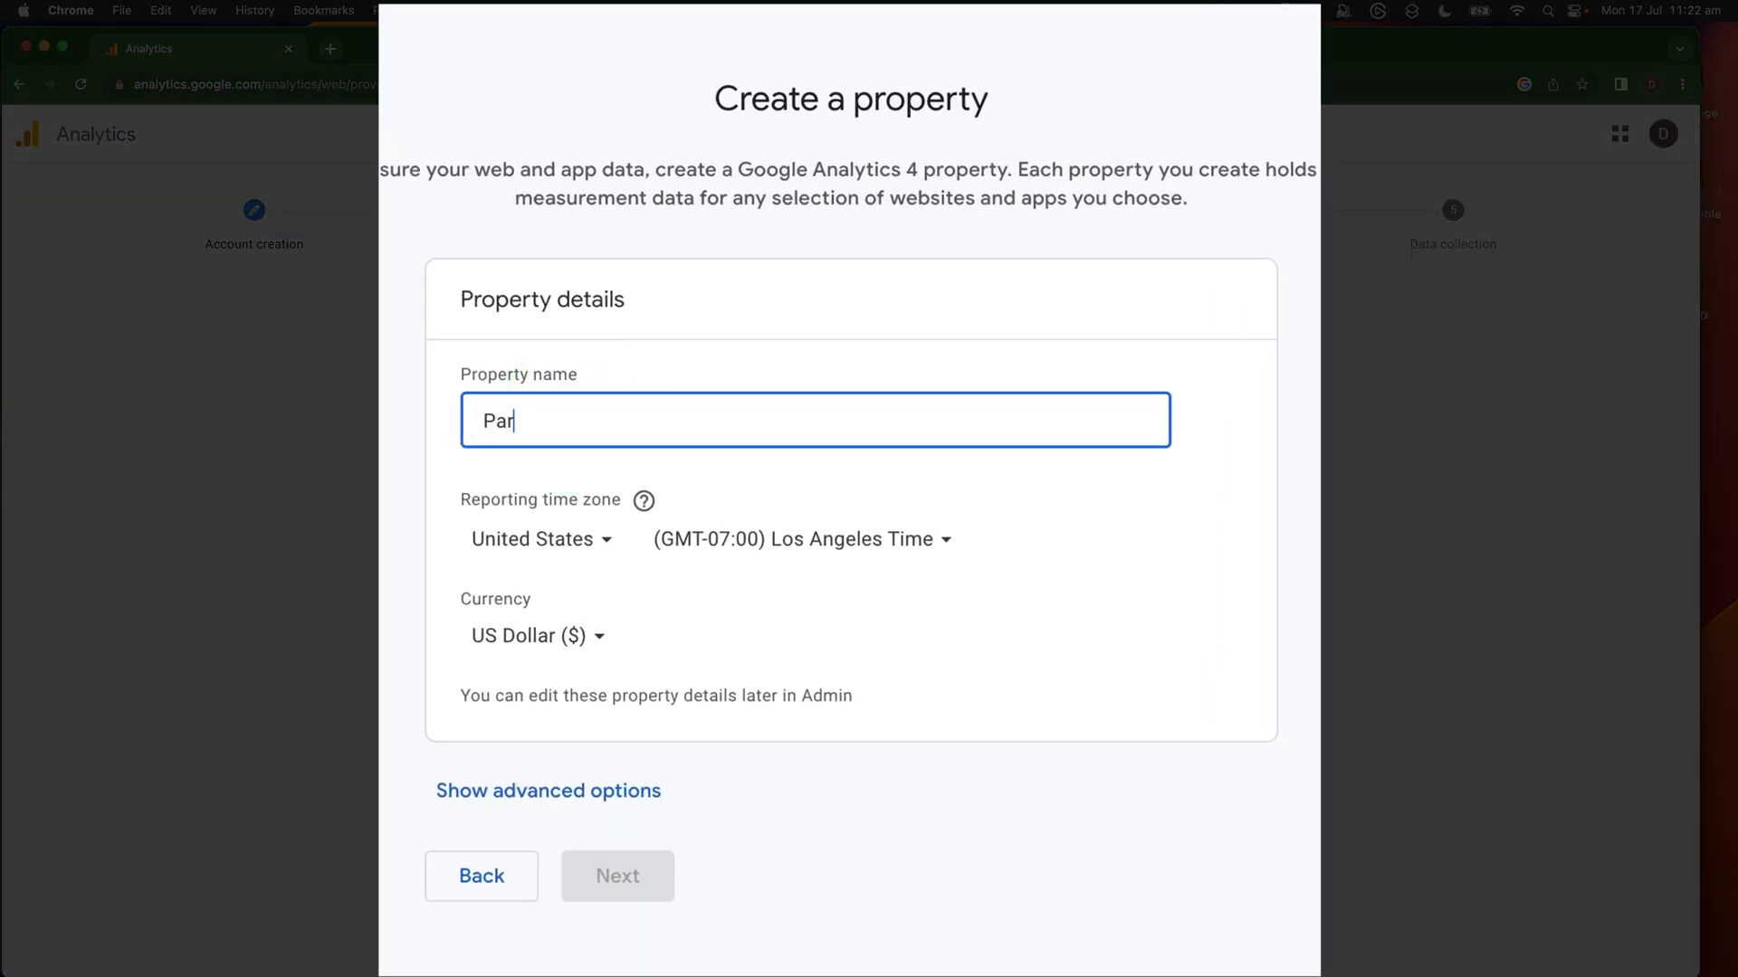
{"action": "type", "text": "kes Golf Open"}
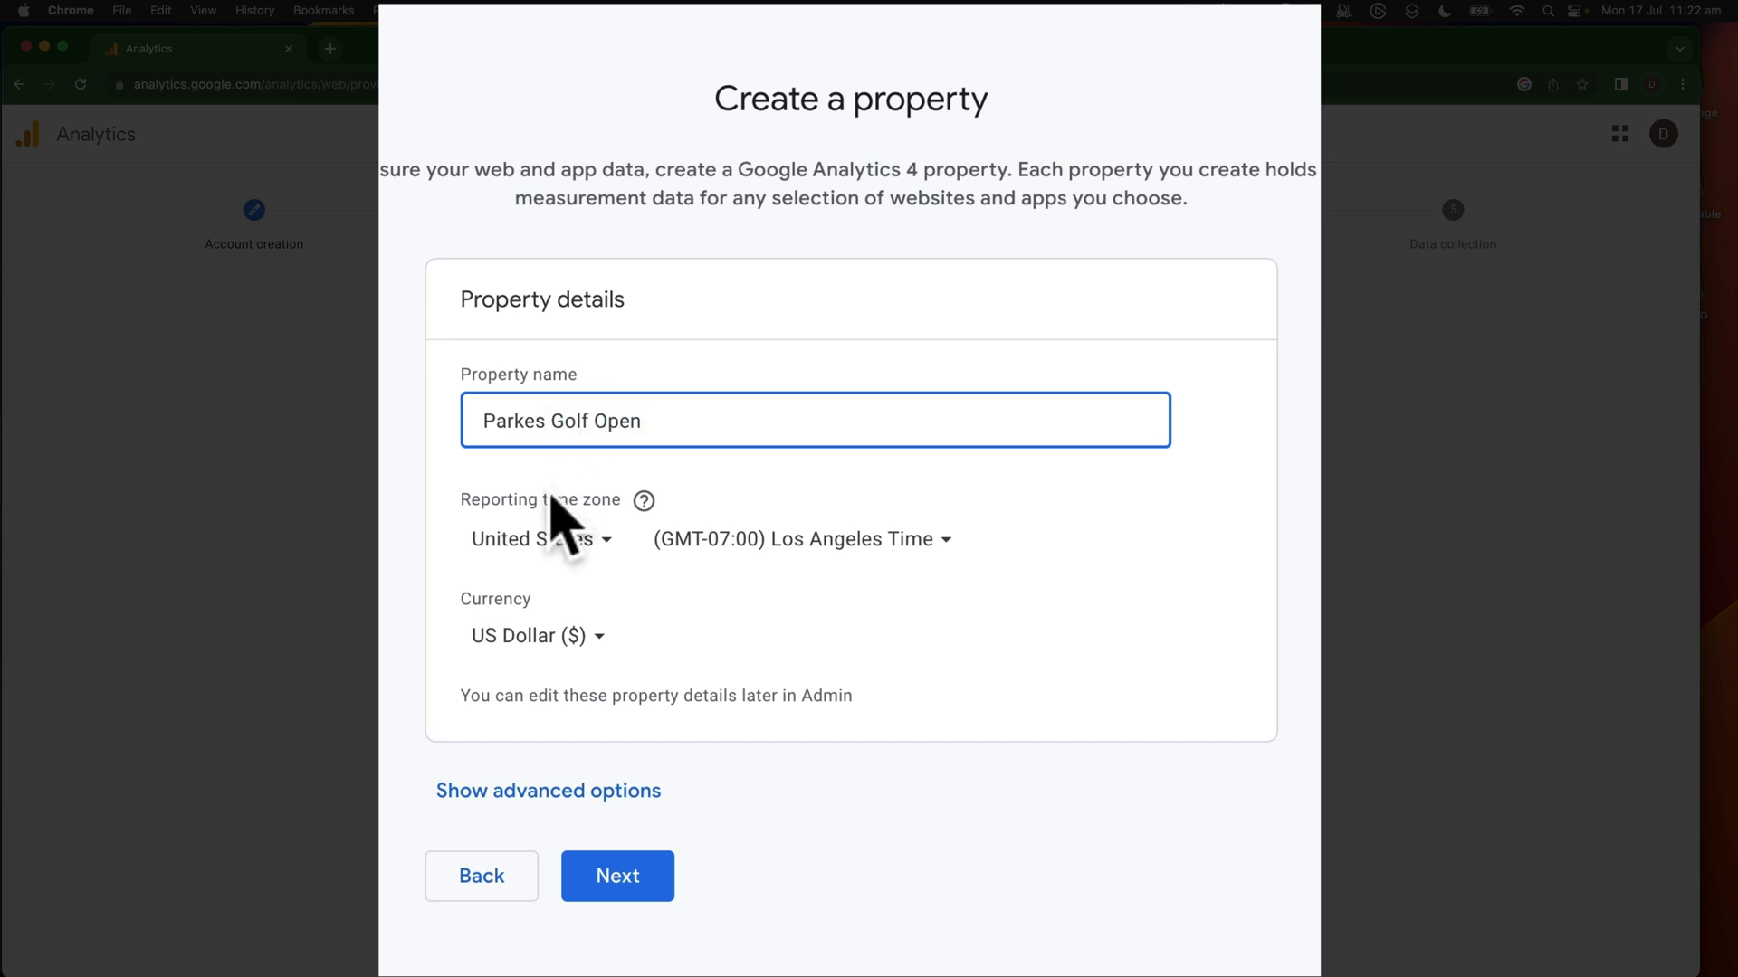
Set reporting to Australia, (GMT+10:00) Sydney Time, with Australian Dollar currency.
{"action": "left_click", "coordinate": [534, 543]}
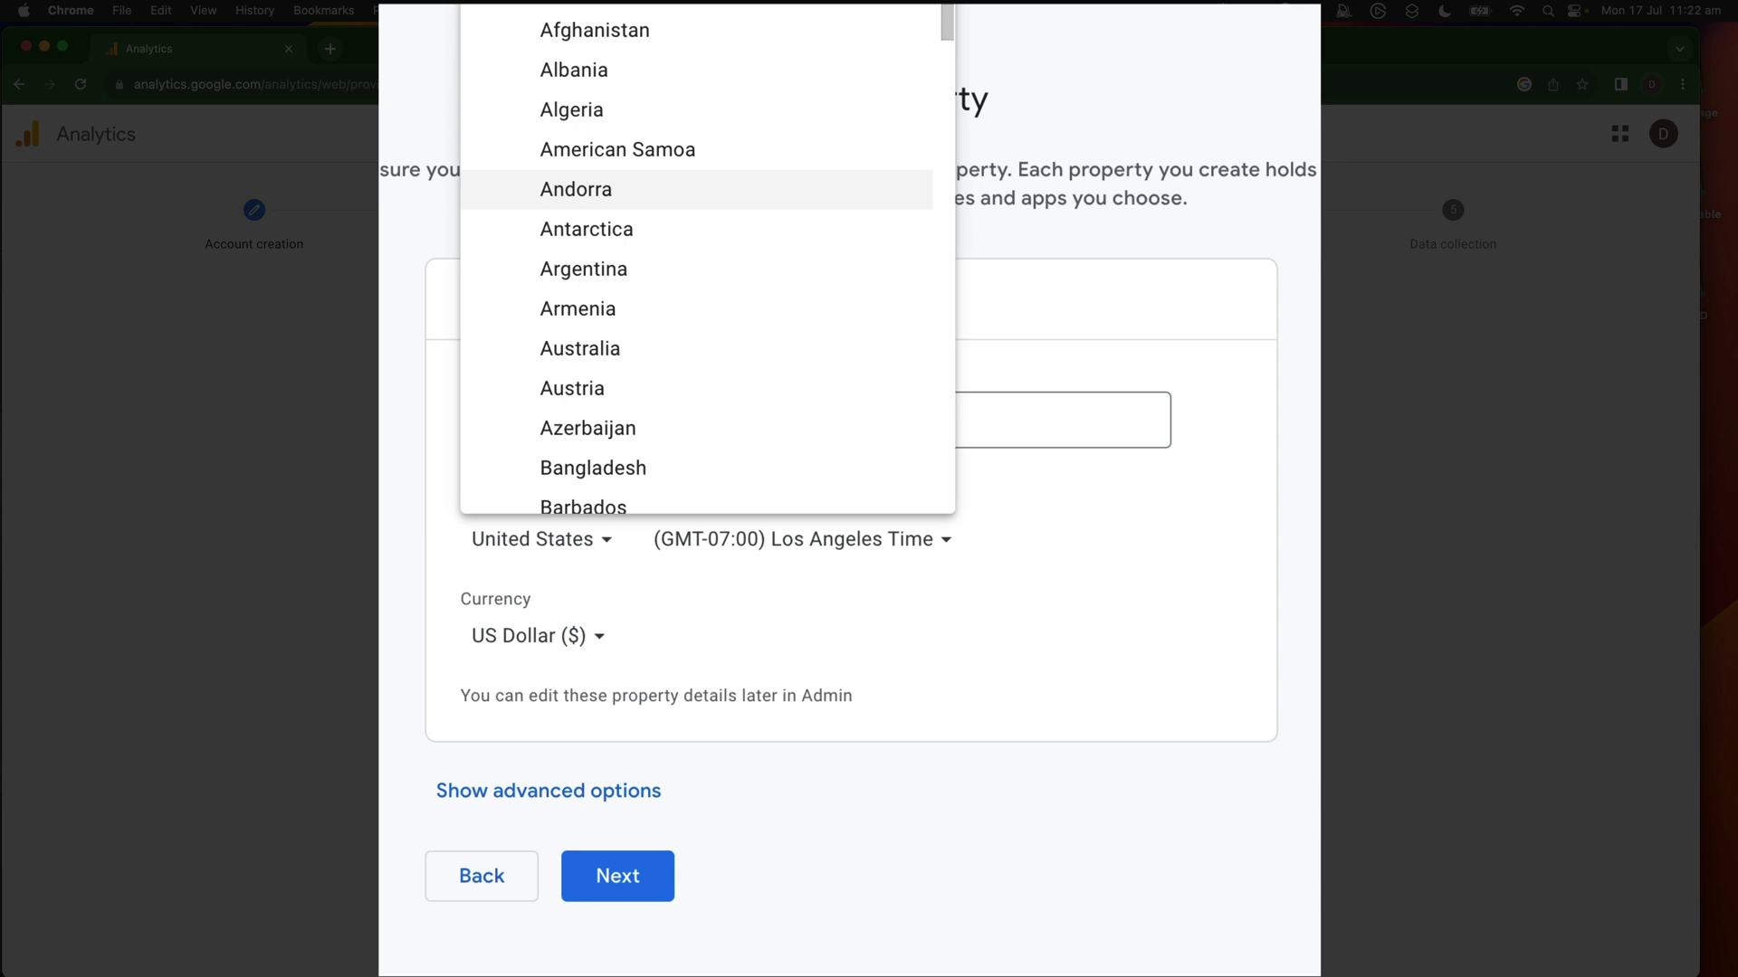
{"action": "type", "text": "aust"}
{"action": "left_click", "coordinate": [588, 446]}
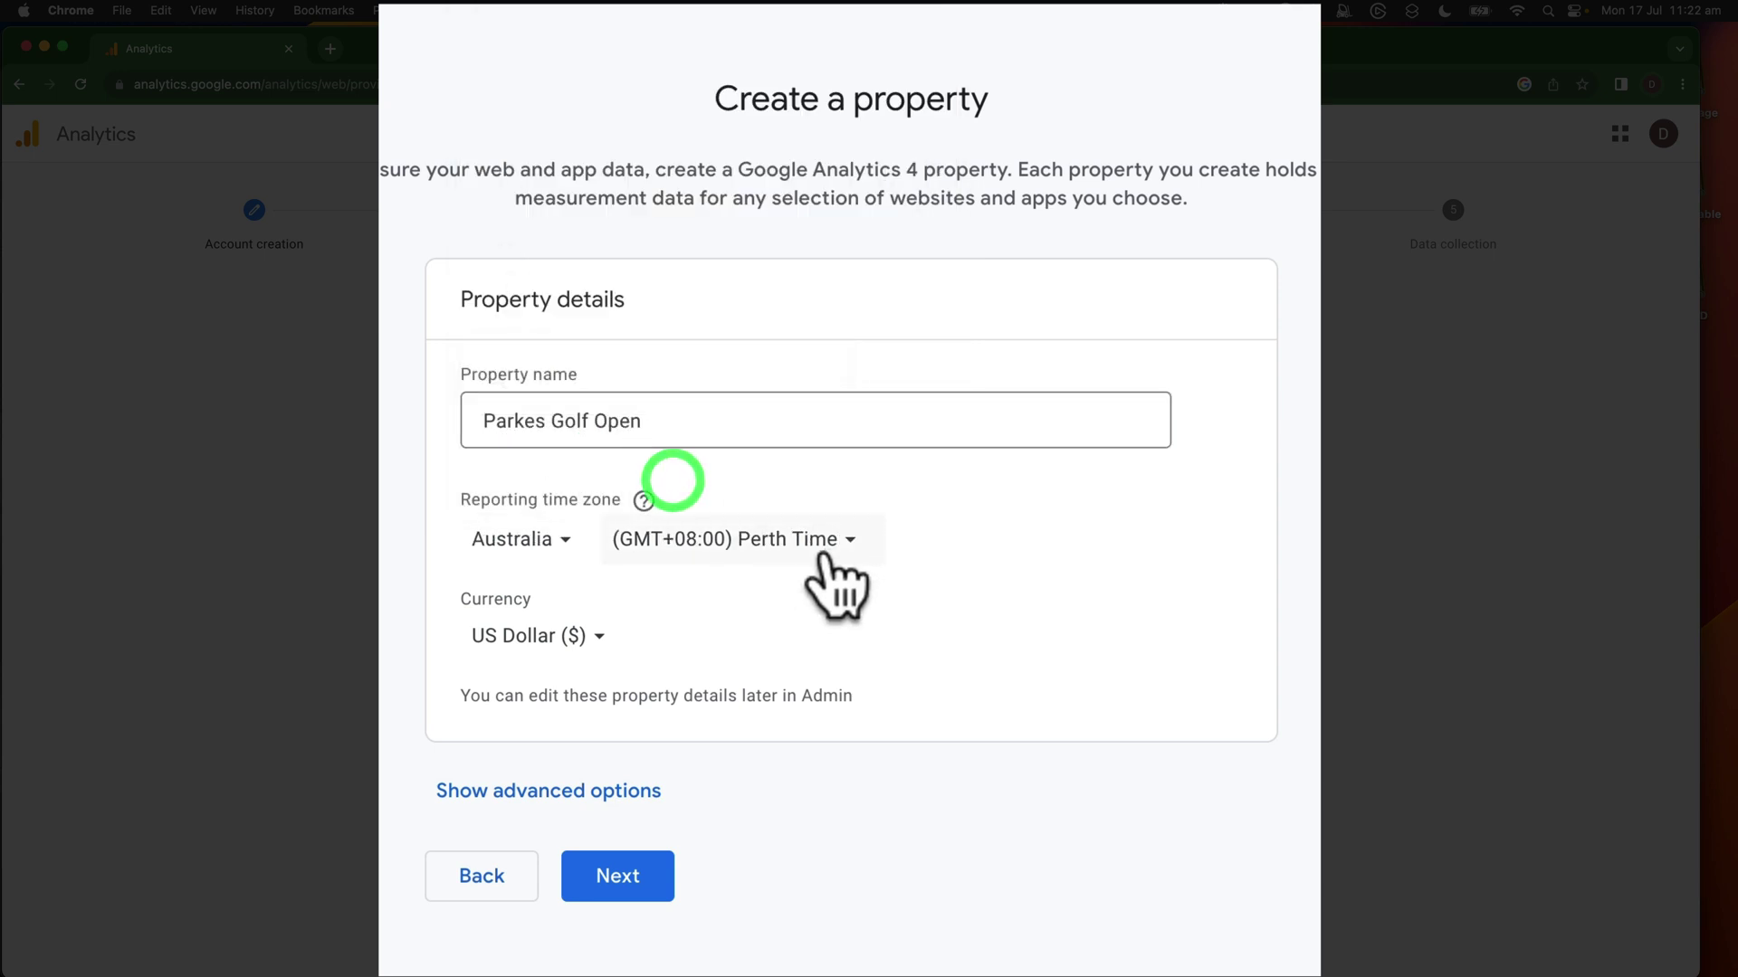
{"action": "left_click", "coordinate": [758, 543]}
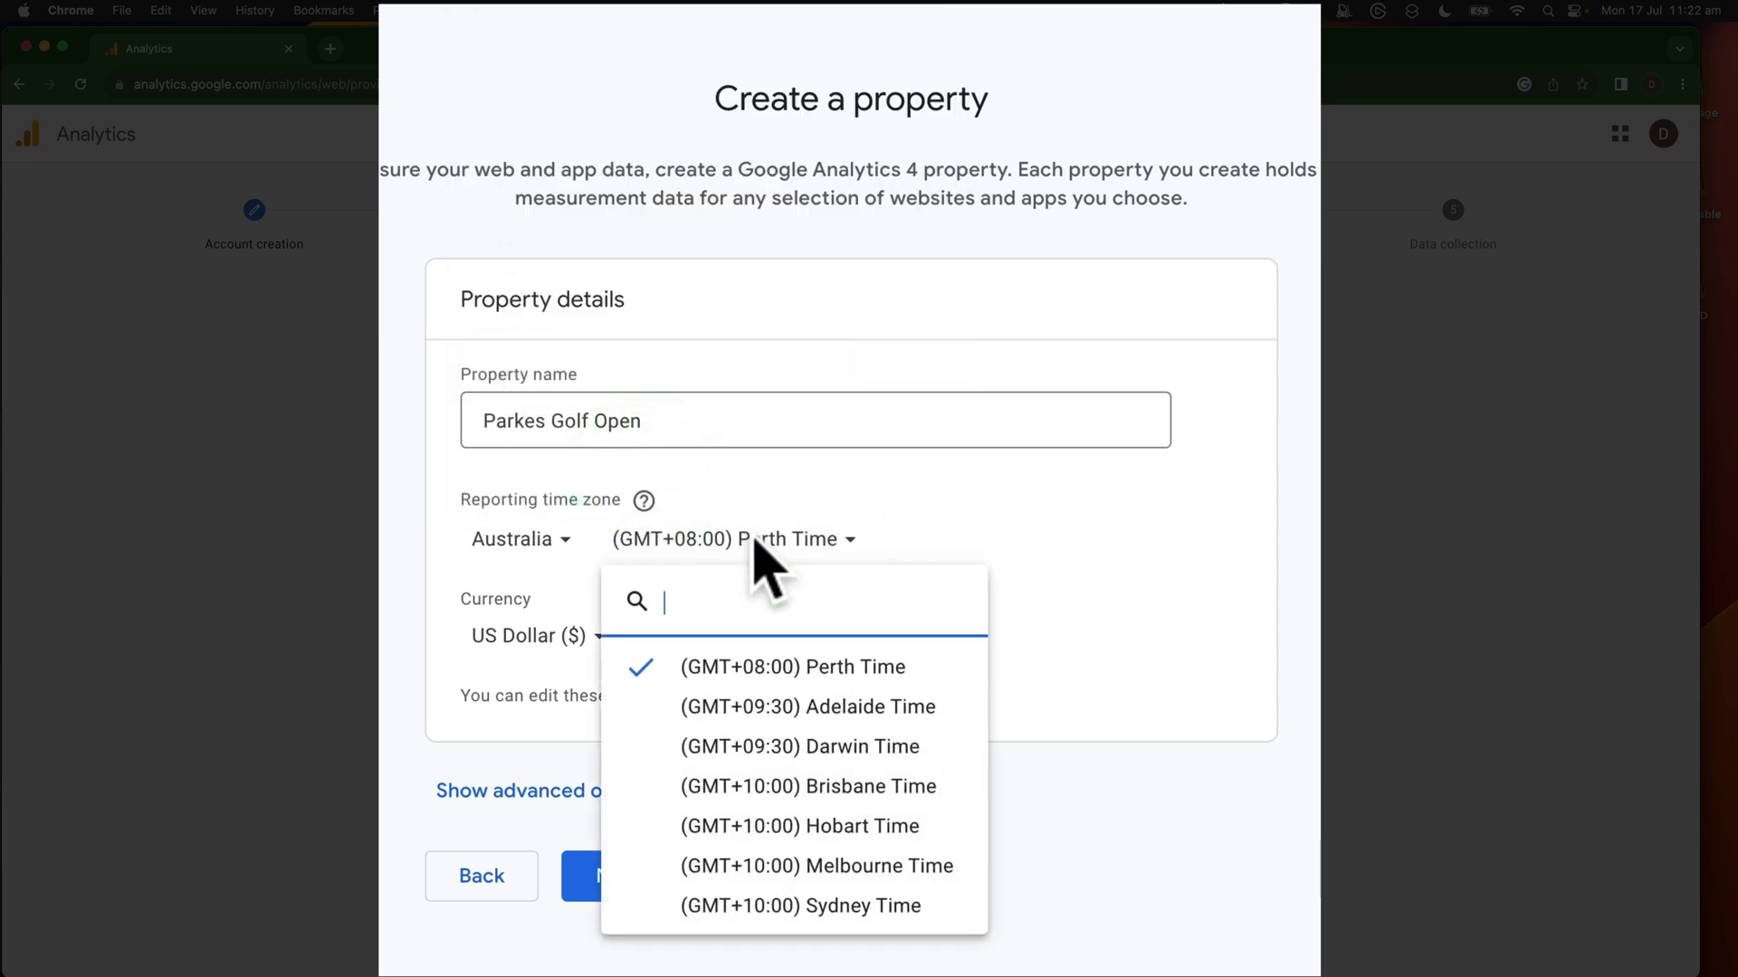
{"action": "type", "text": "syd"}
{"action": "left_click", "coordinate": [729, 654]}
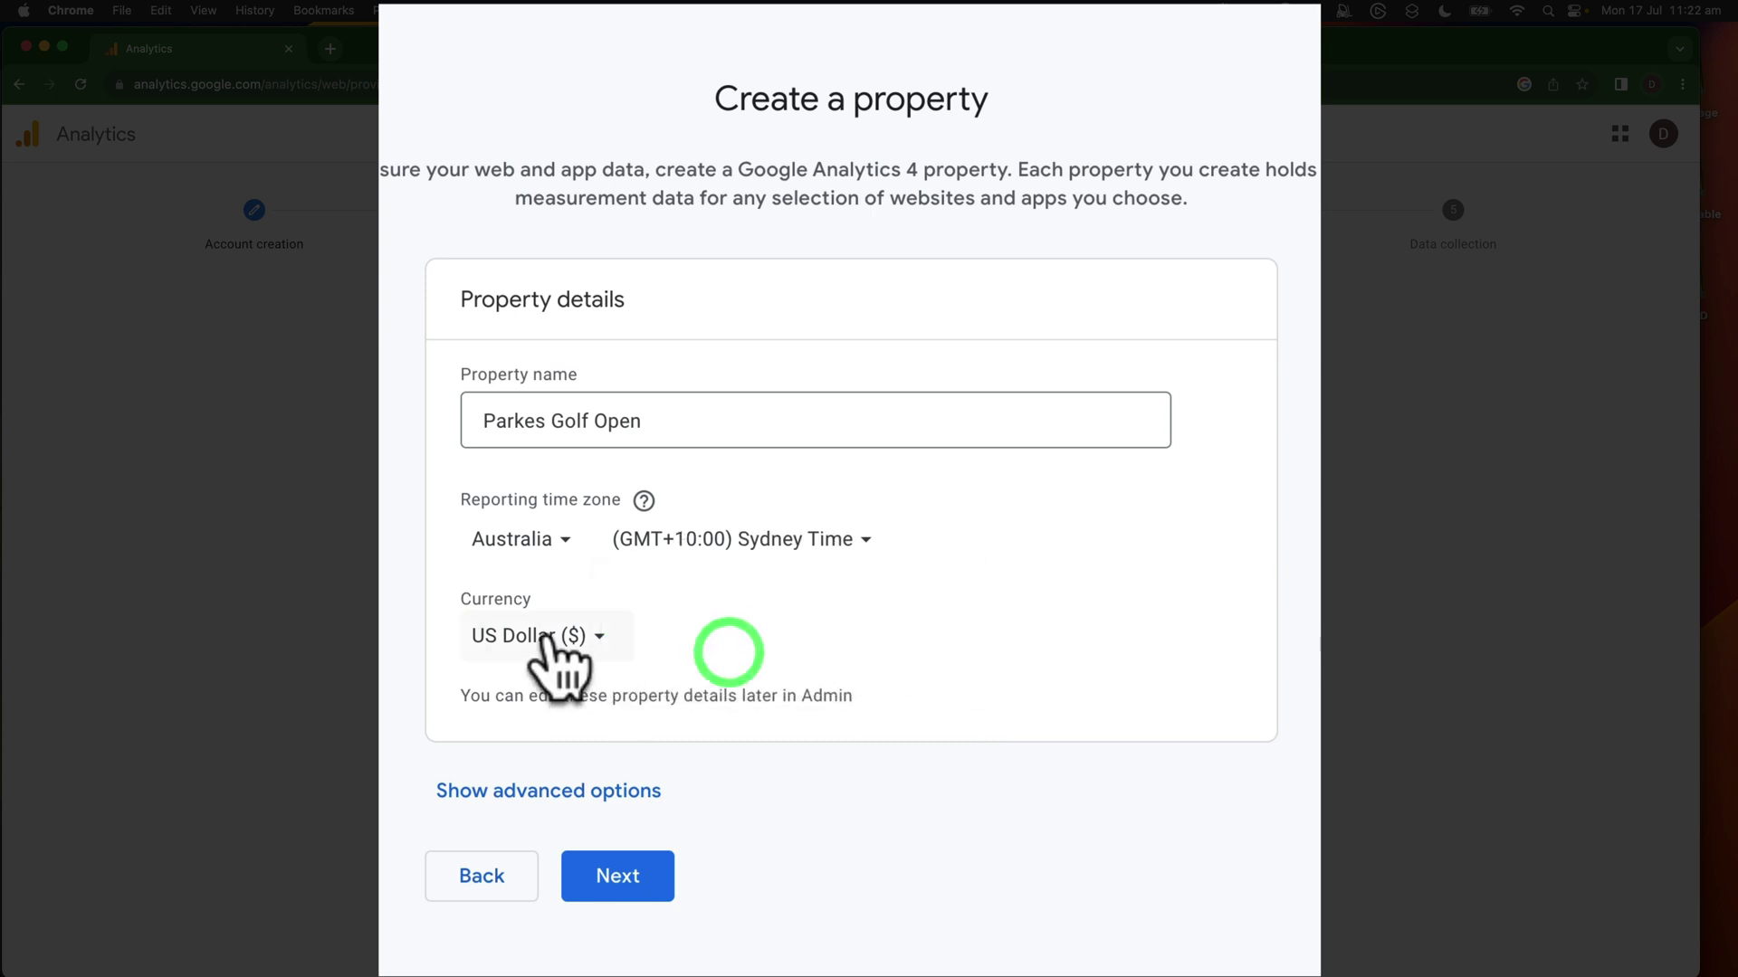
{"action": "left_click", "coordinate": [545, 638]}
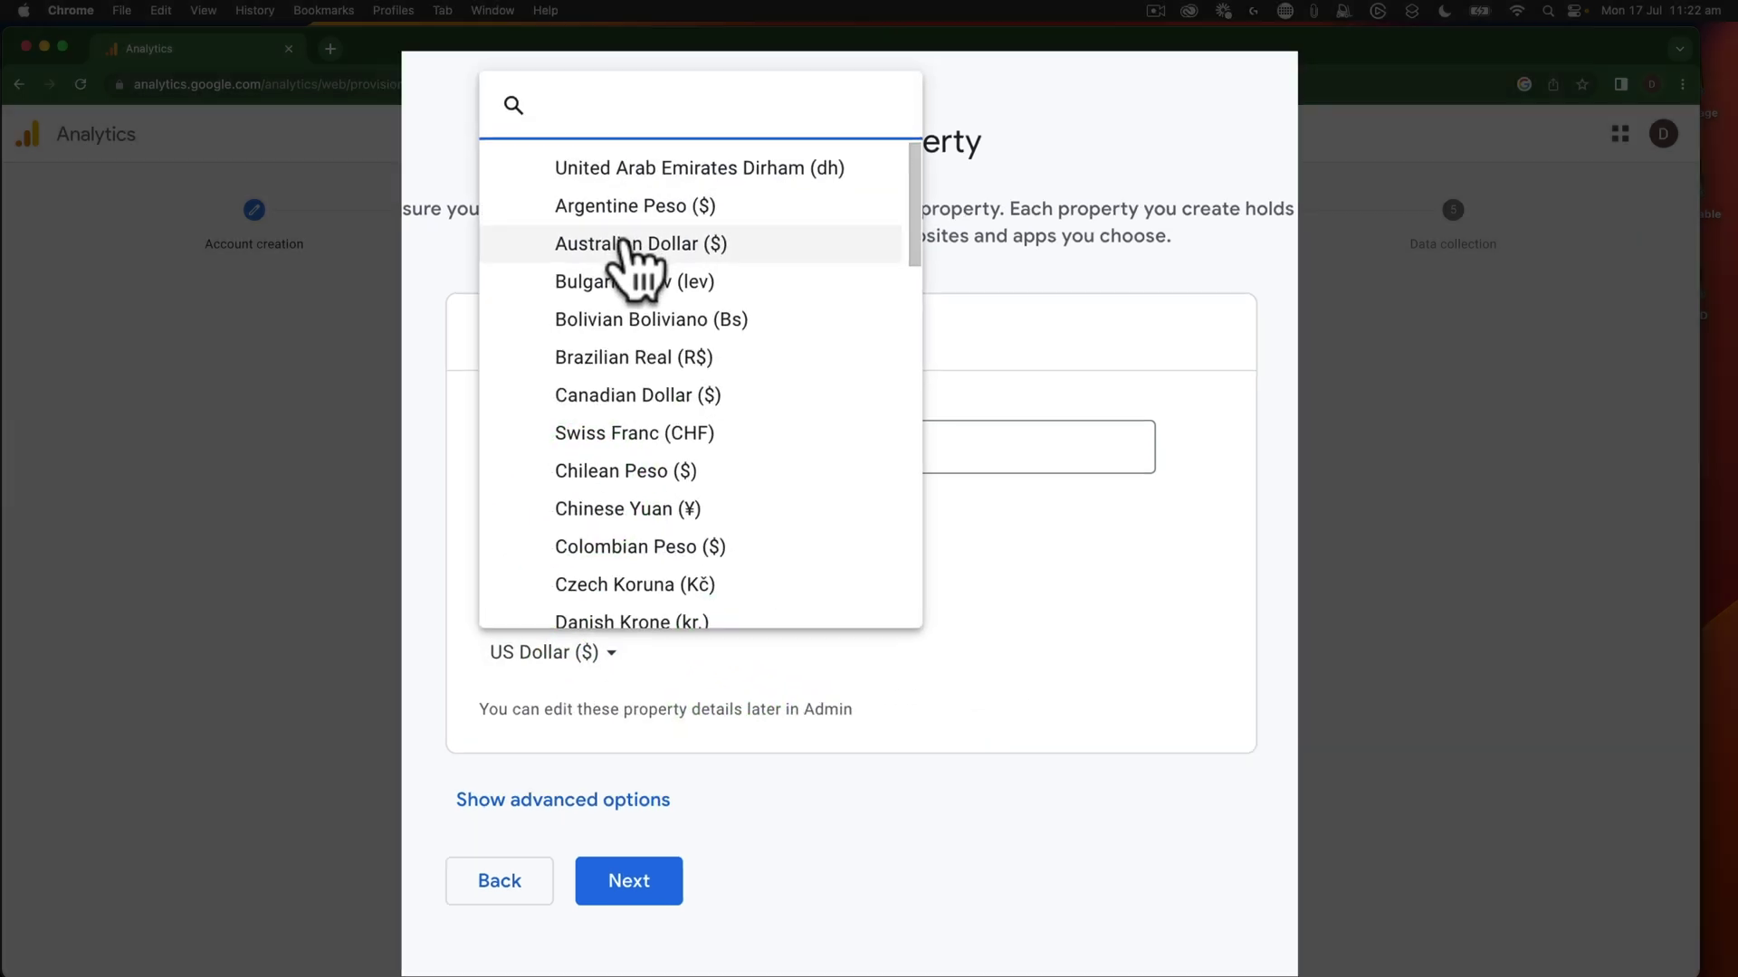
{"action": "left_click", "coordinate": [625, 243]}
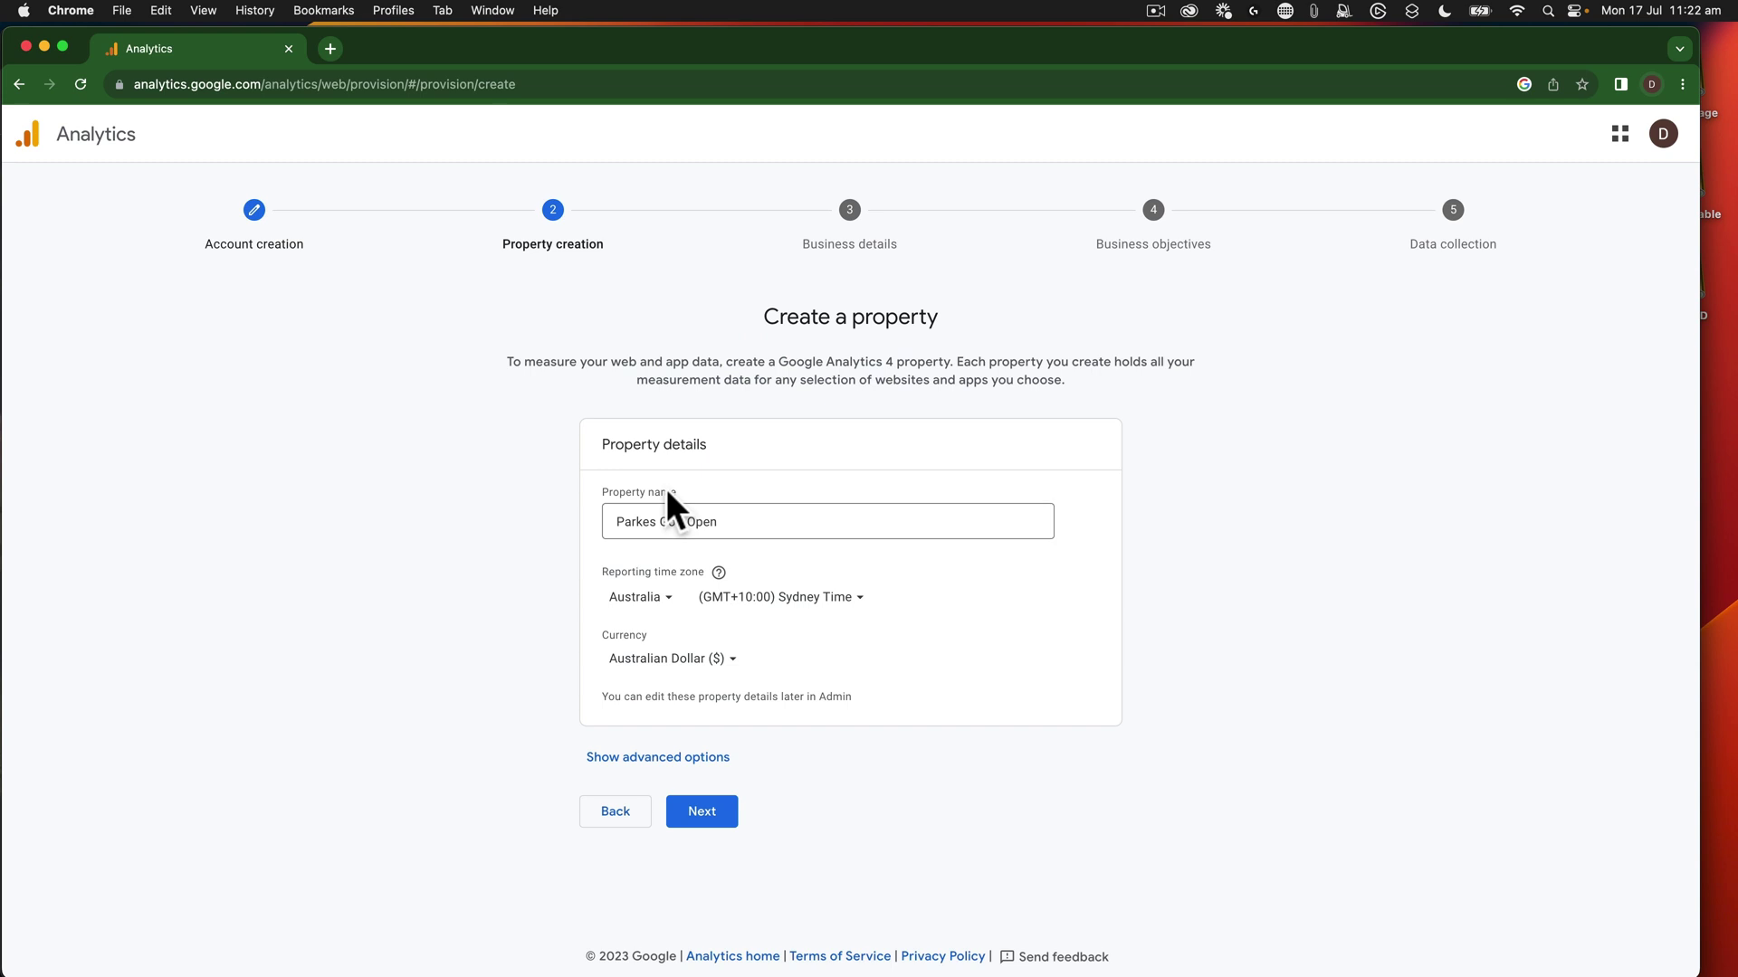
Describe the business as Sports industry and small size (1 to 10 employees).
{"action": "left_click", "coordinate": [699, 815]}
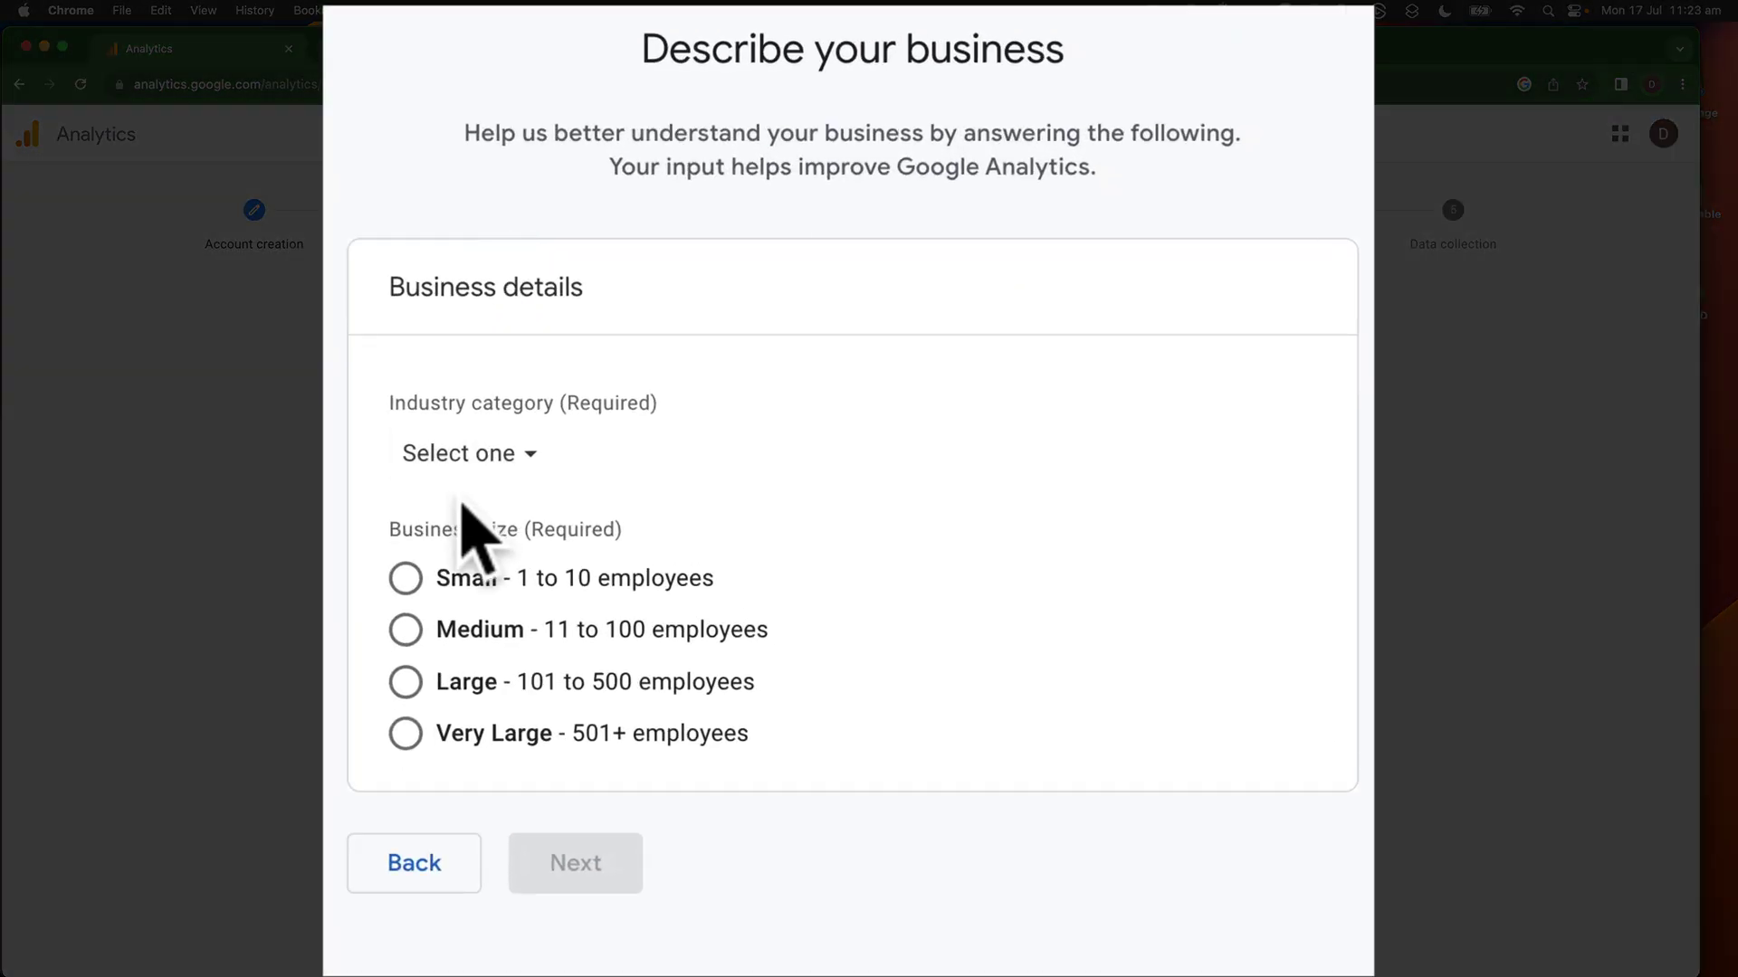
{"action": "left_click", "coordinate": [459, 463]}
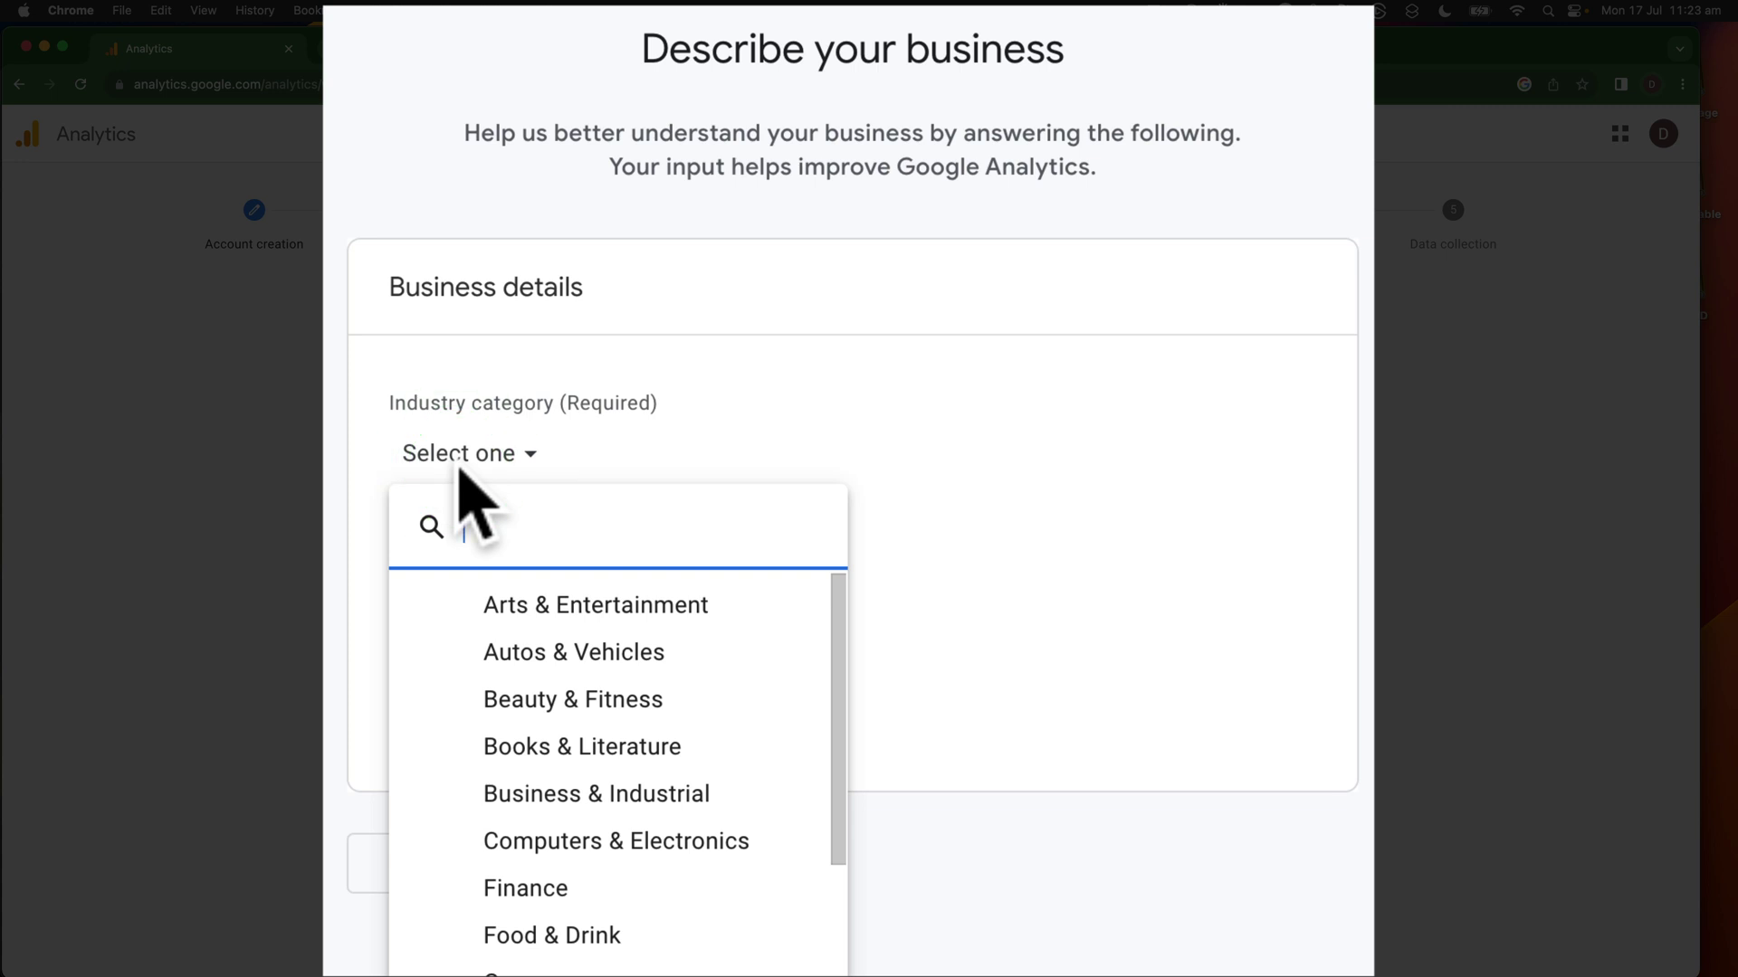
{"action": "type", "text": "spo"}
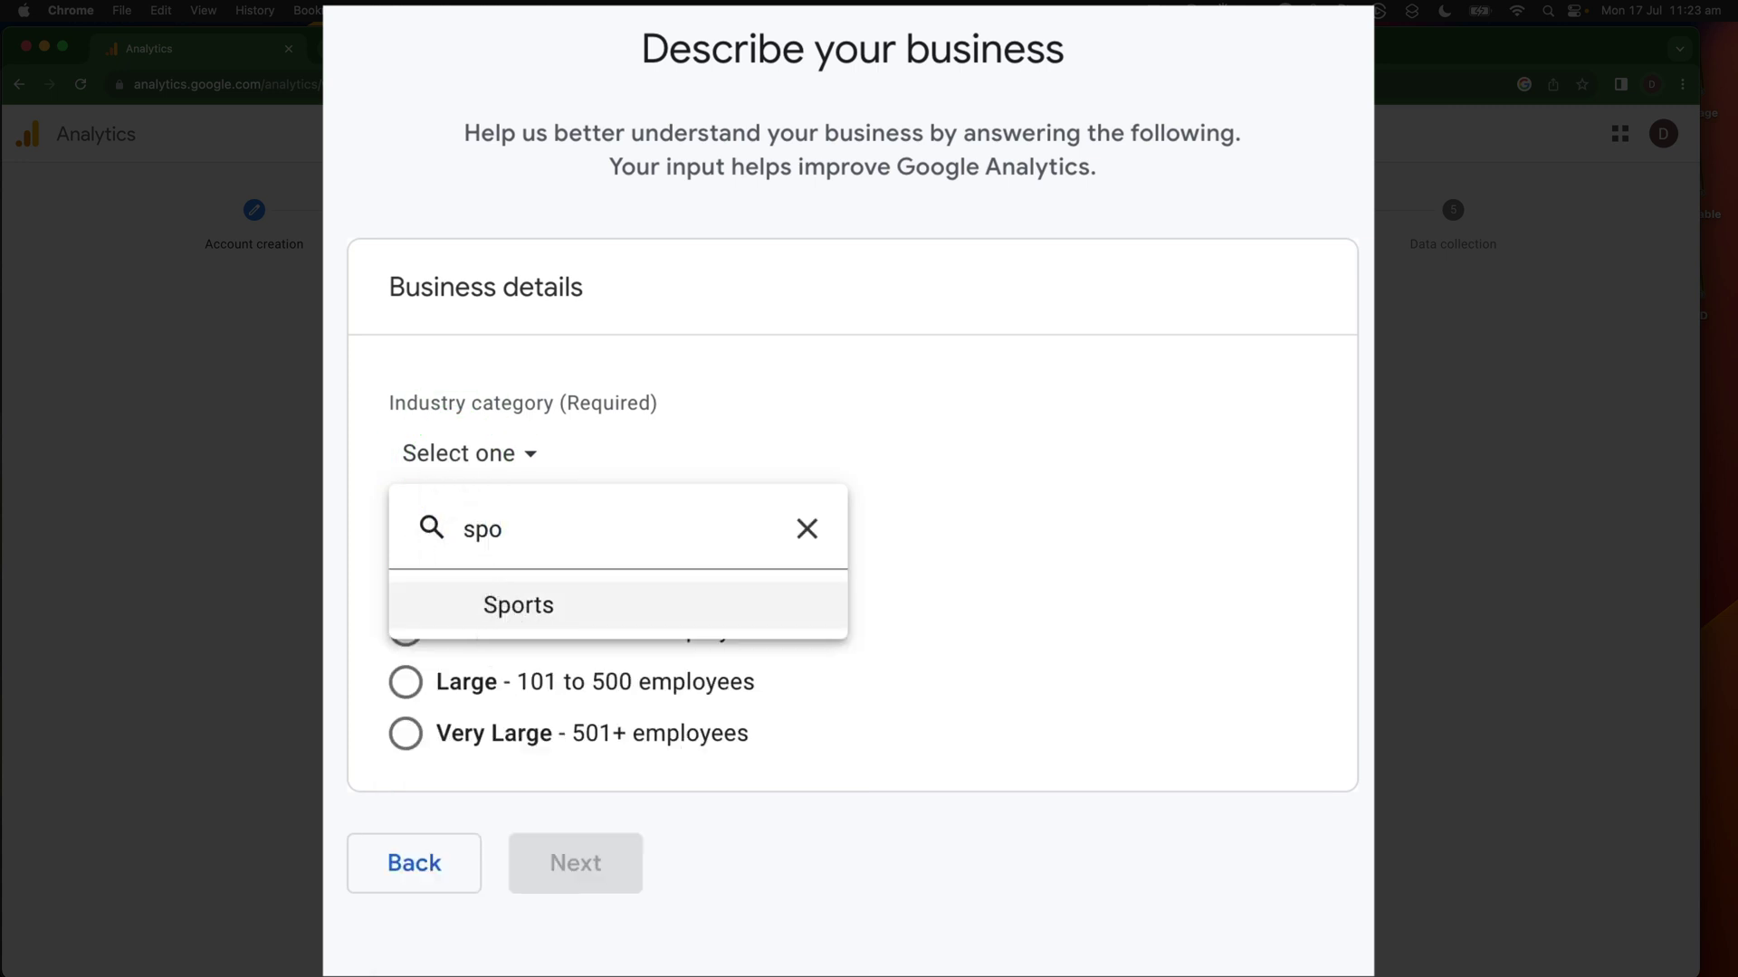
{"action": "left_click", "coordinate": [409, 597]}
{"action": "left_click", "coordinate": [404, 575]}
{"action": "left_click", "coordinate": [570, 862]}
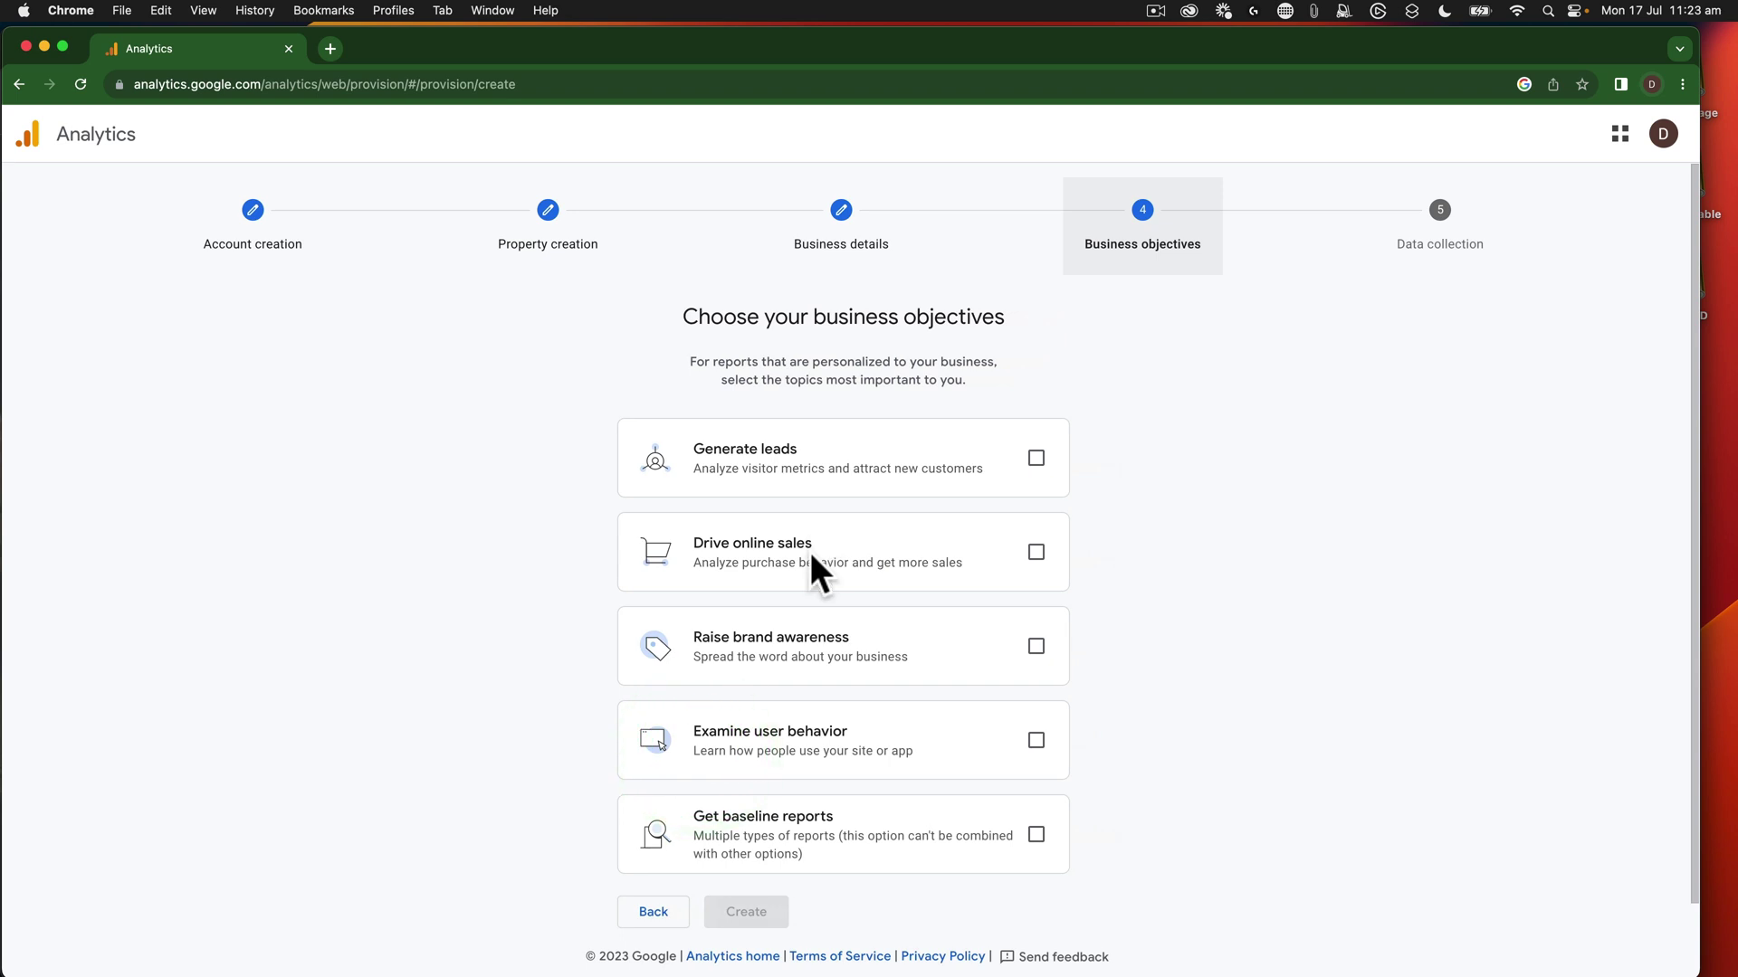
Choose the Get baseline reports objective and submit the setup.
{"action": "left_click", "coordinate": [1036, 834]}
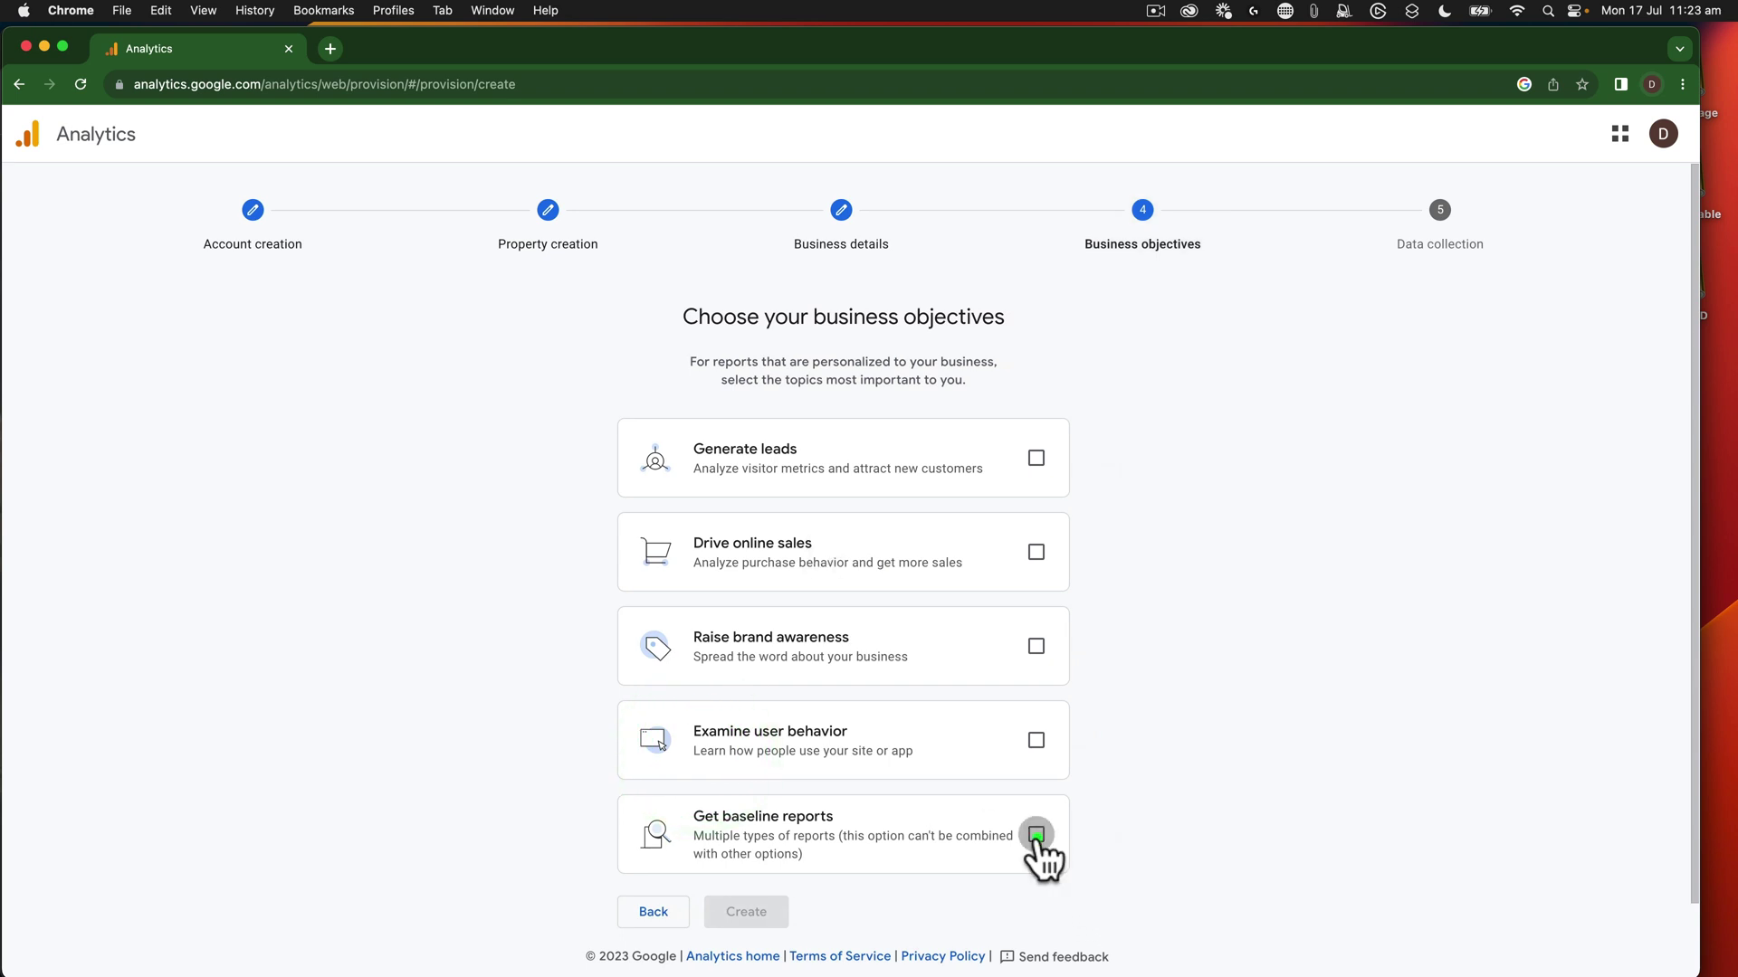
{"action": "left_click", "coordinate": [1036, 740]}
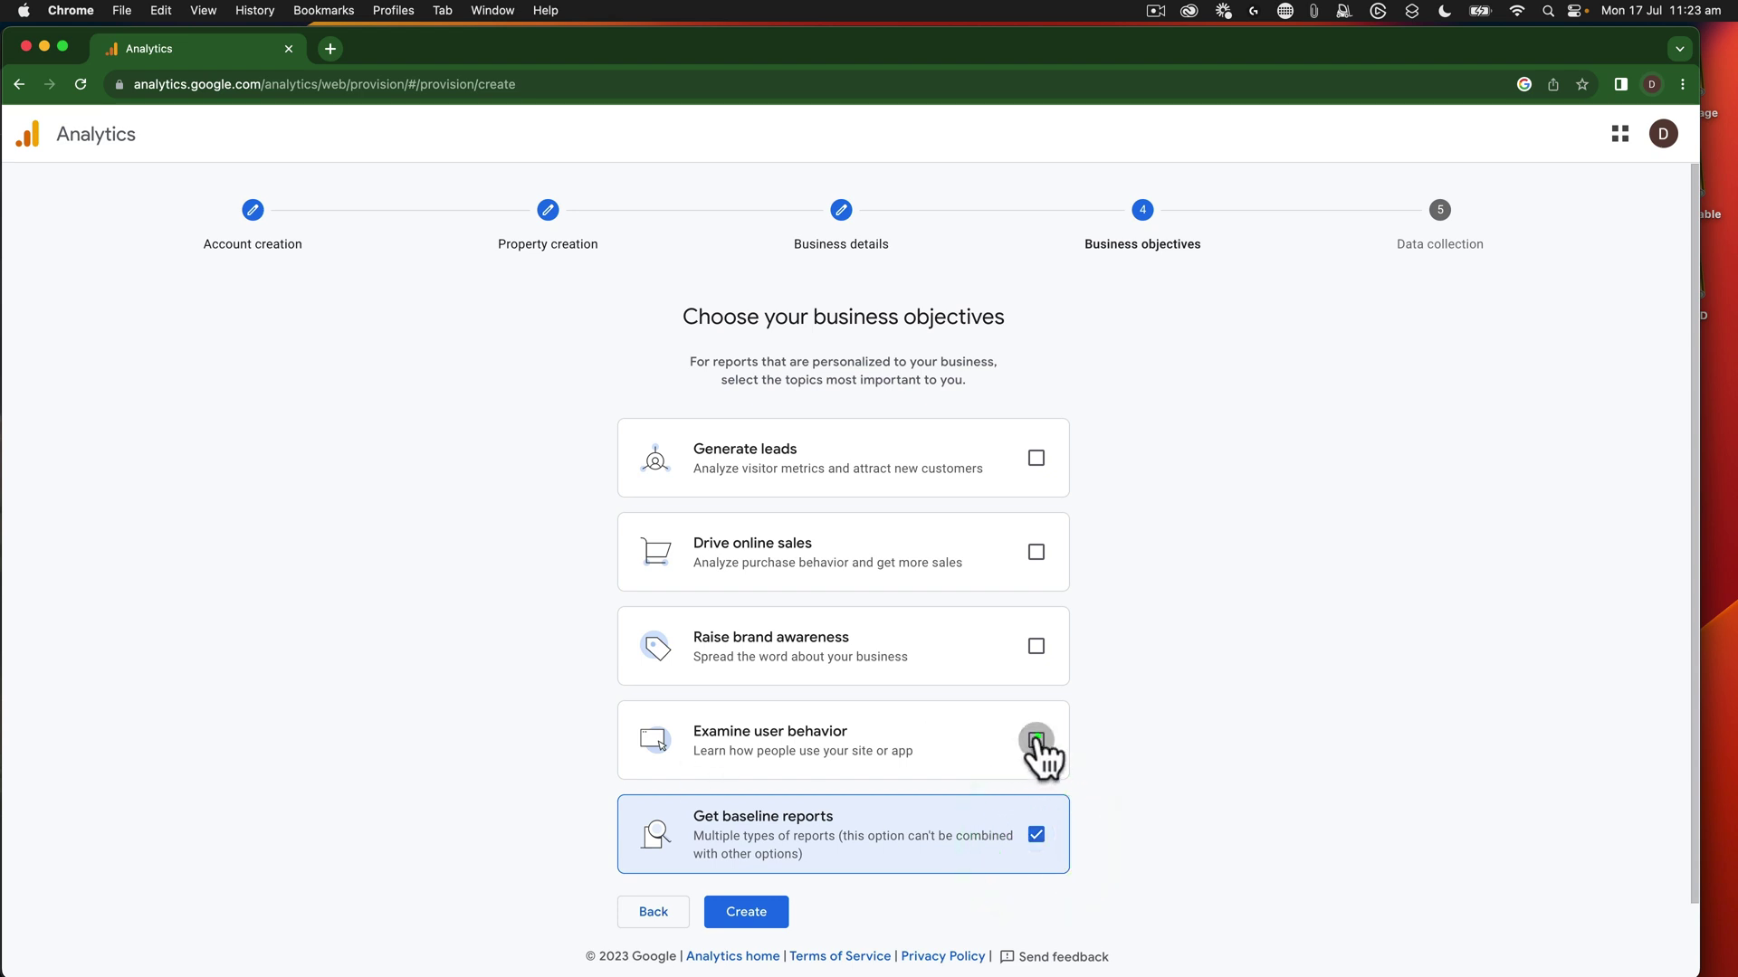
{"action": "left_click", "coordinate": [1036, 834]}
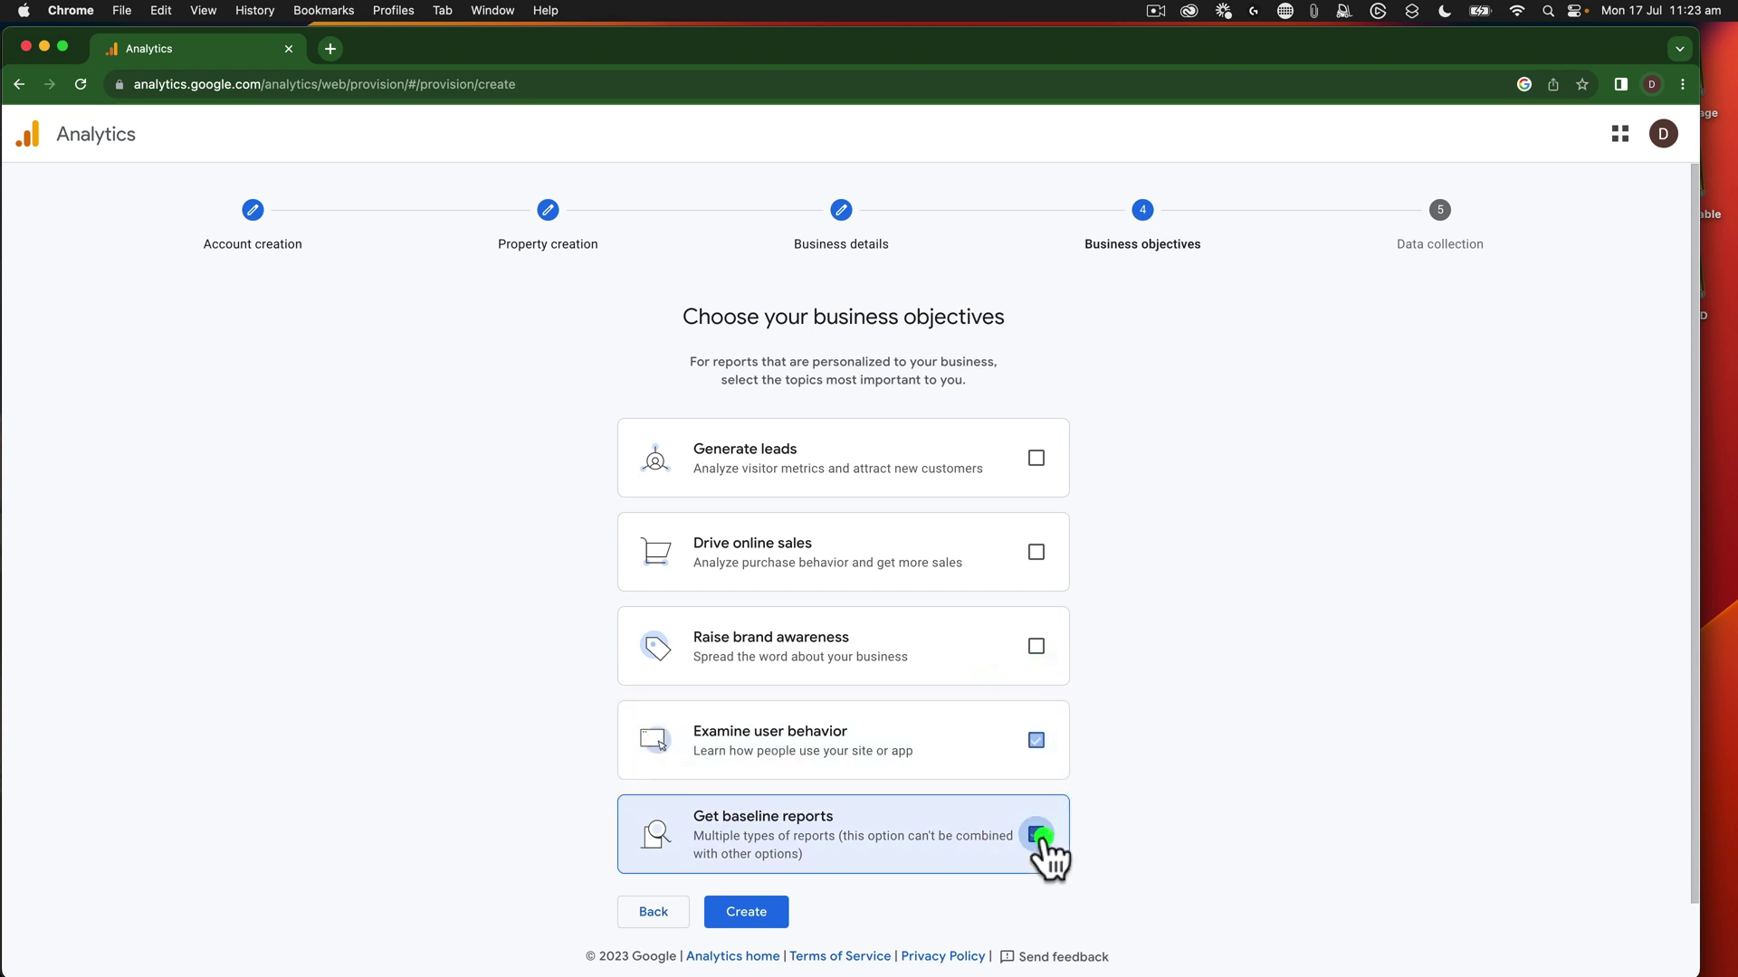
{"action": "left_click", "coordinate": [736, 910]}
Accept the Analytics terms for Australia, including the GDPR Data Processing Terms.
{"action": "left_click", "coordinate": [648, 434]}
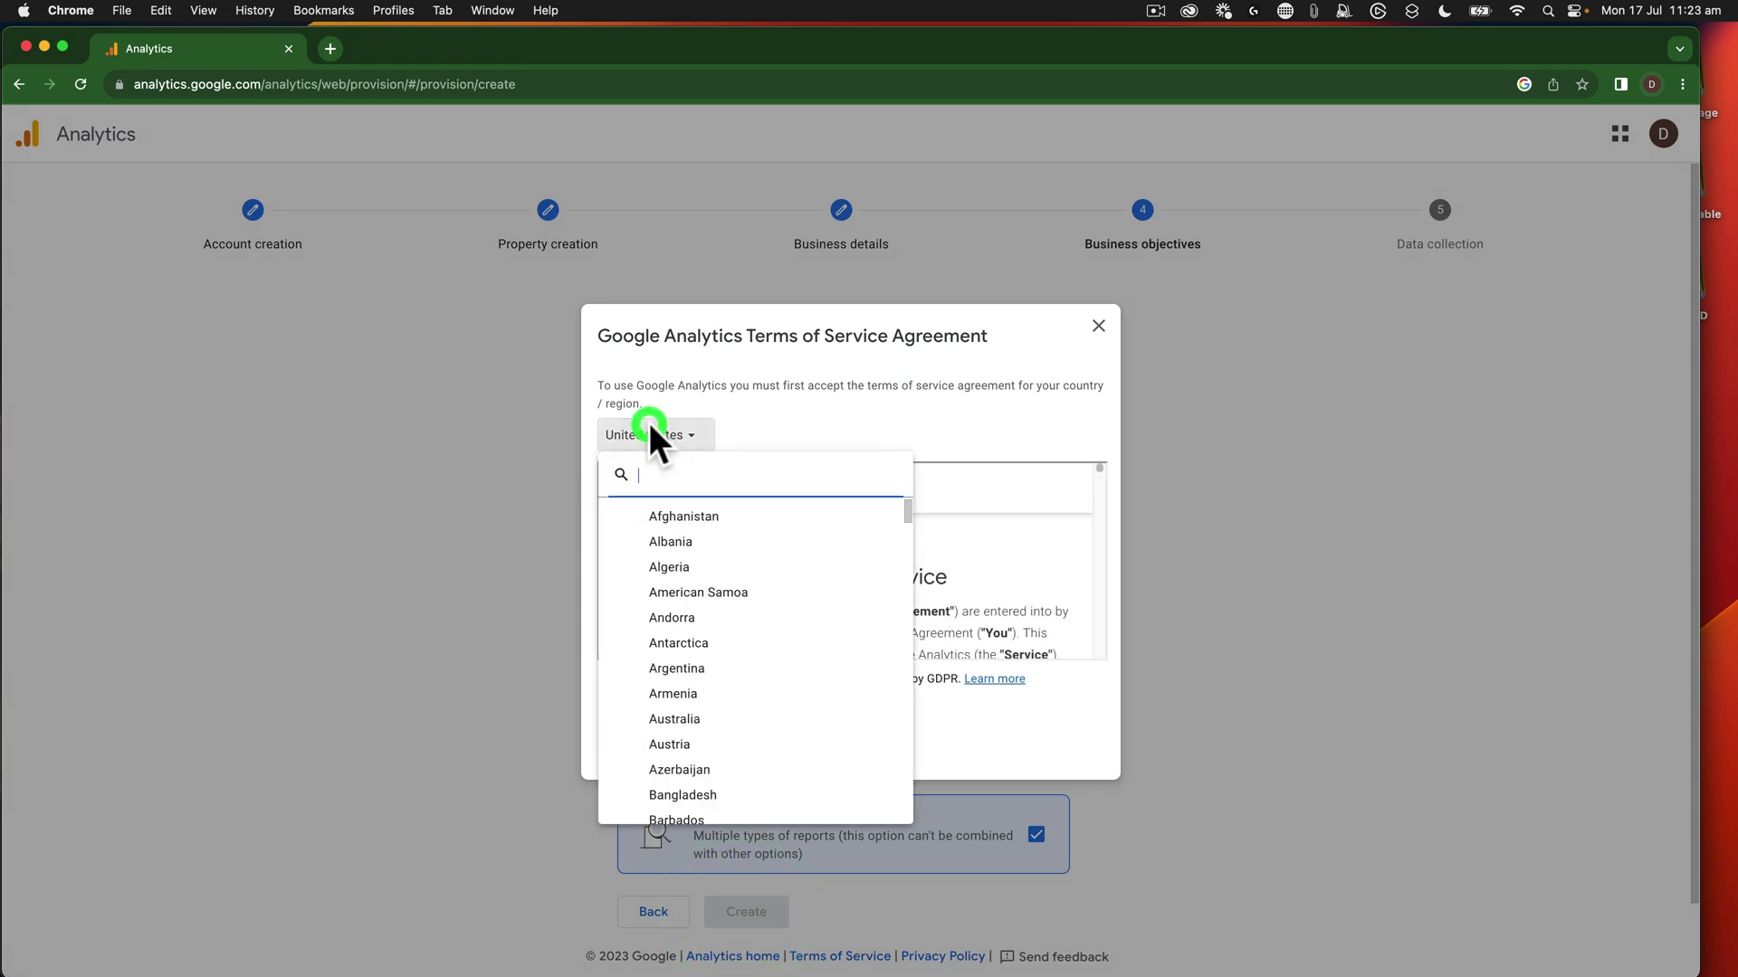
{"action": "left_click", "coordinate": [696, 723]}
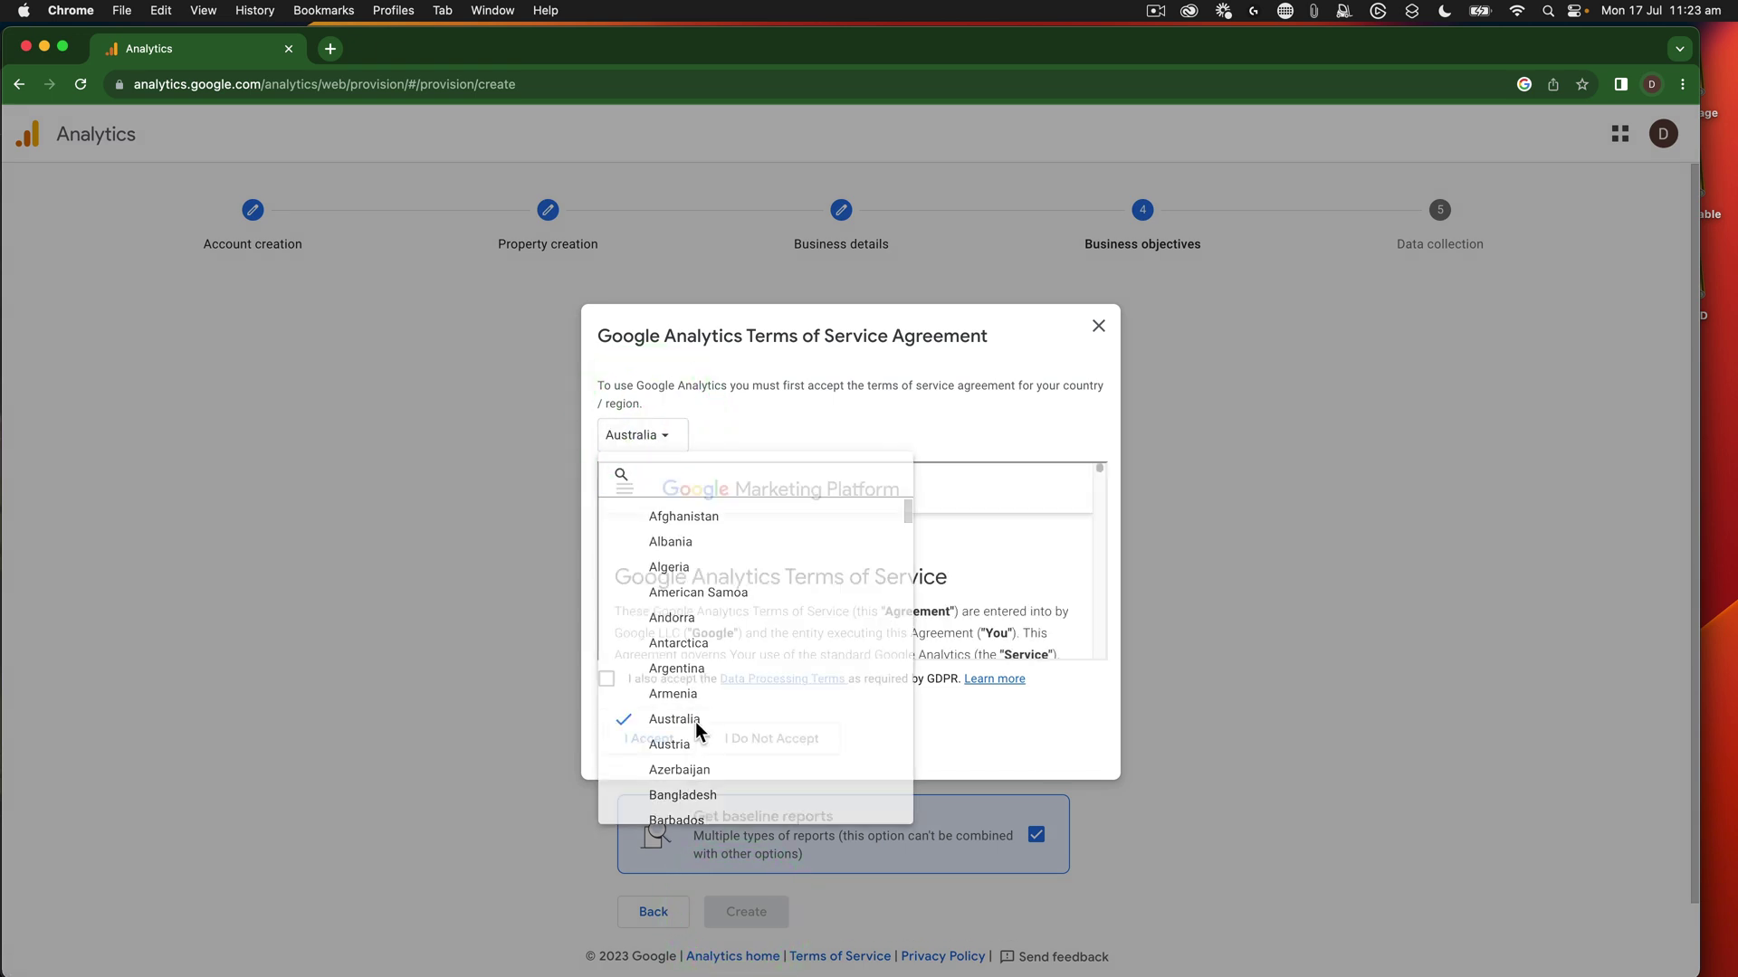
{"action": "left_click", "coordinate": [606, 679]}
{"action": "left_click", "coordinate": [658, 739]}
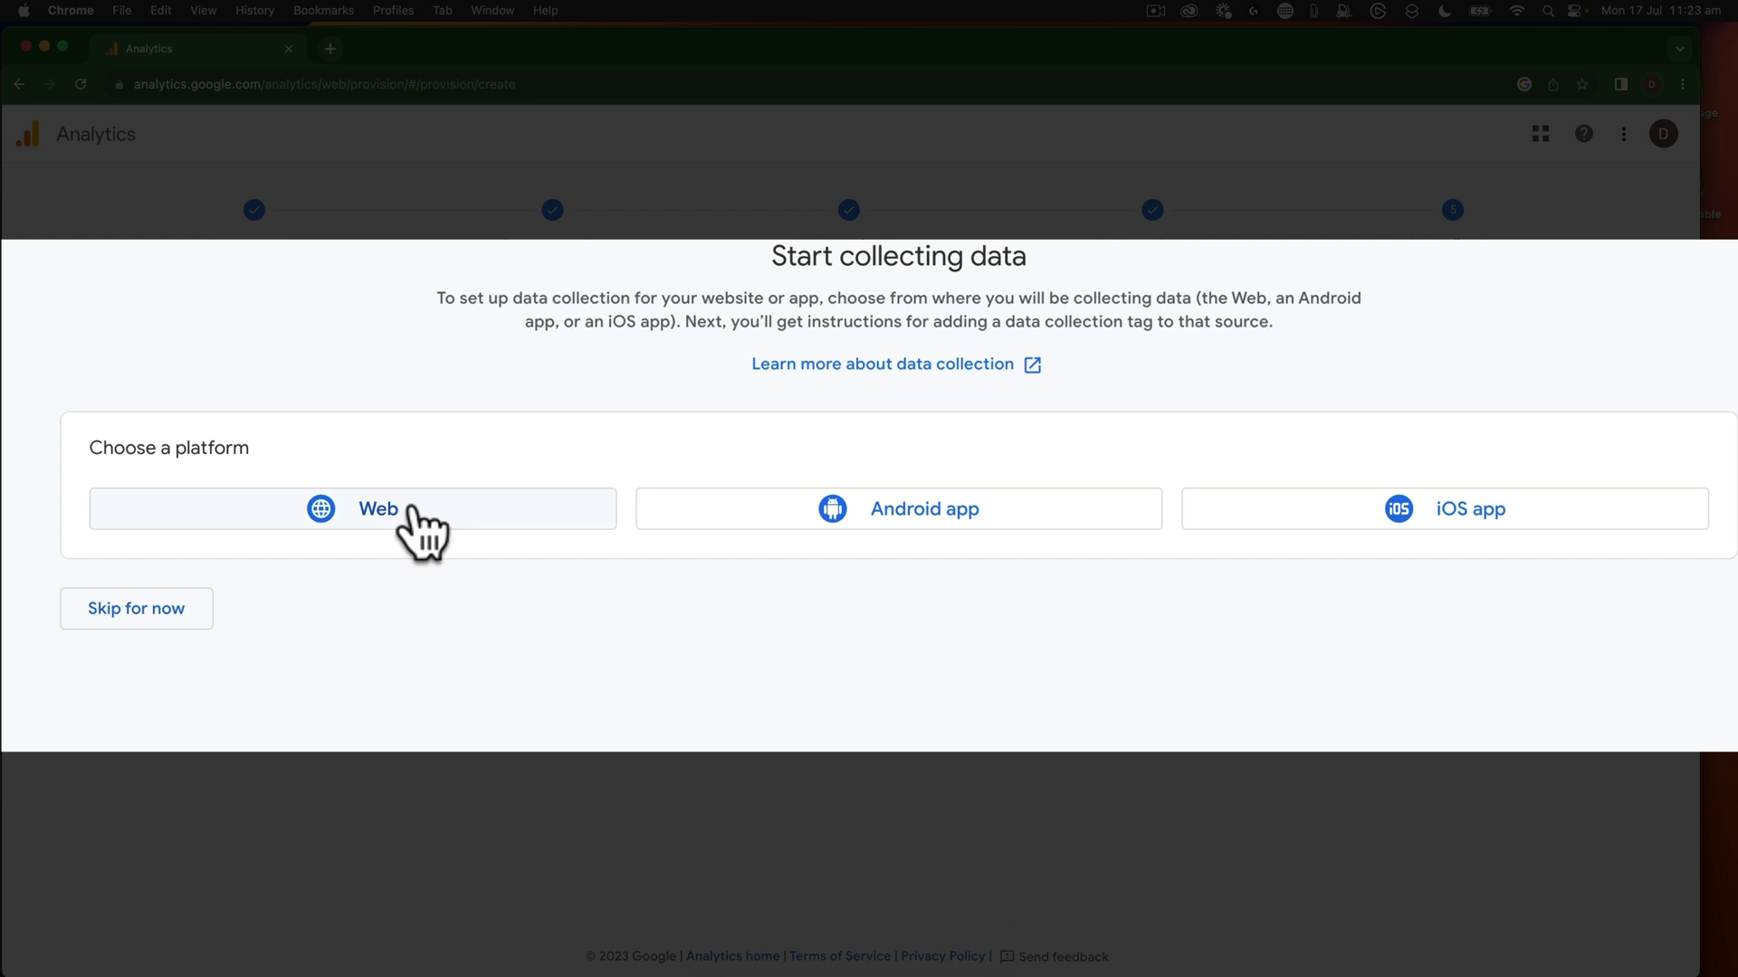
{"action": "left_click", "coordinate": [412, 510]}
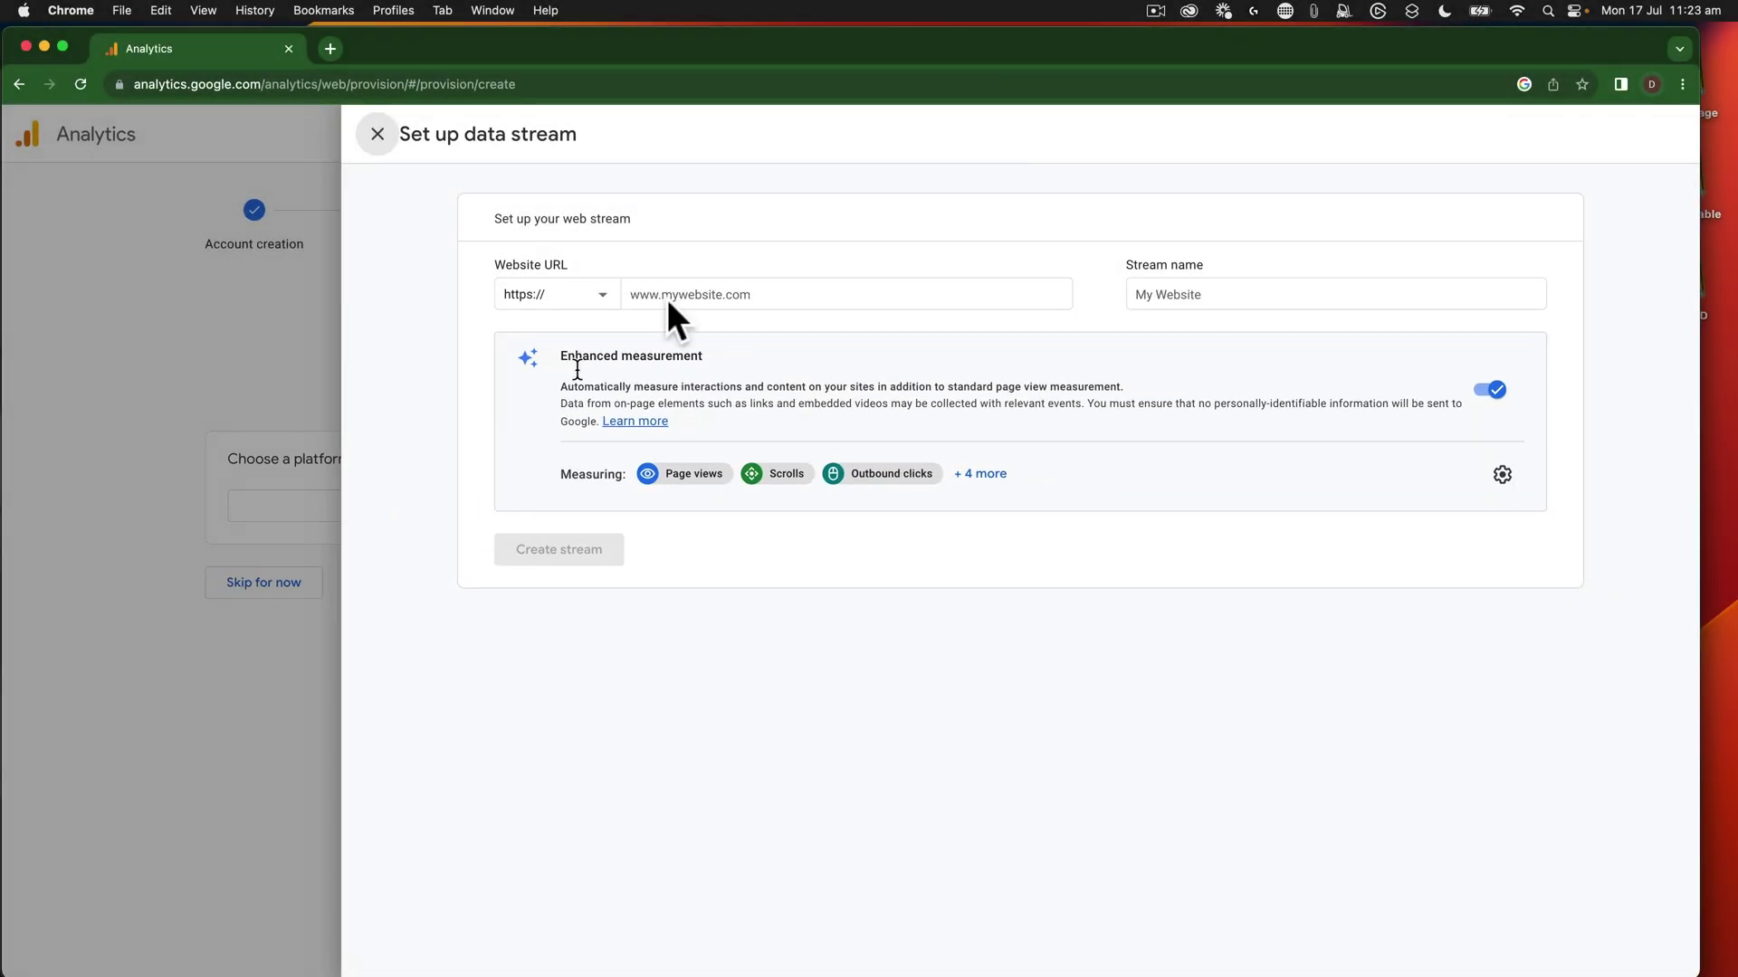
{"action": "left_click", "coordinate": [666, 297]}
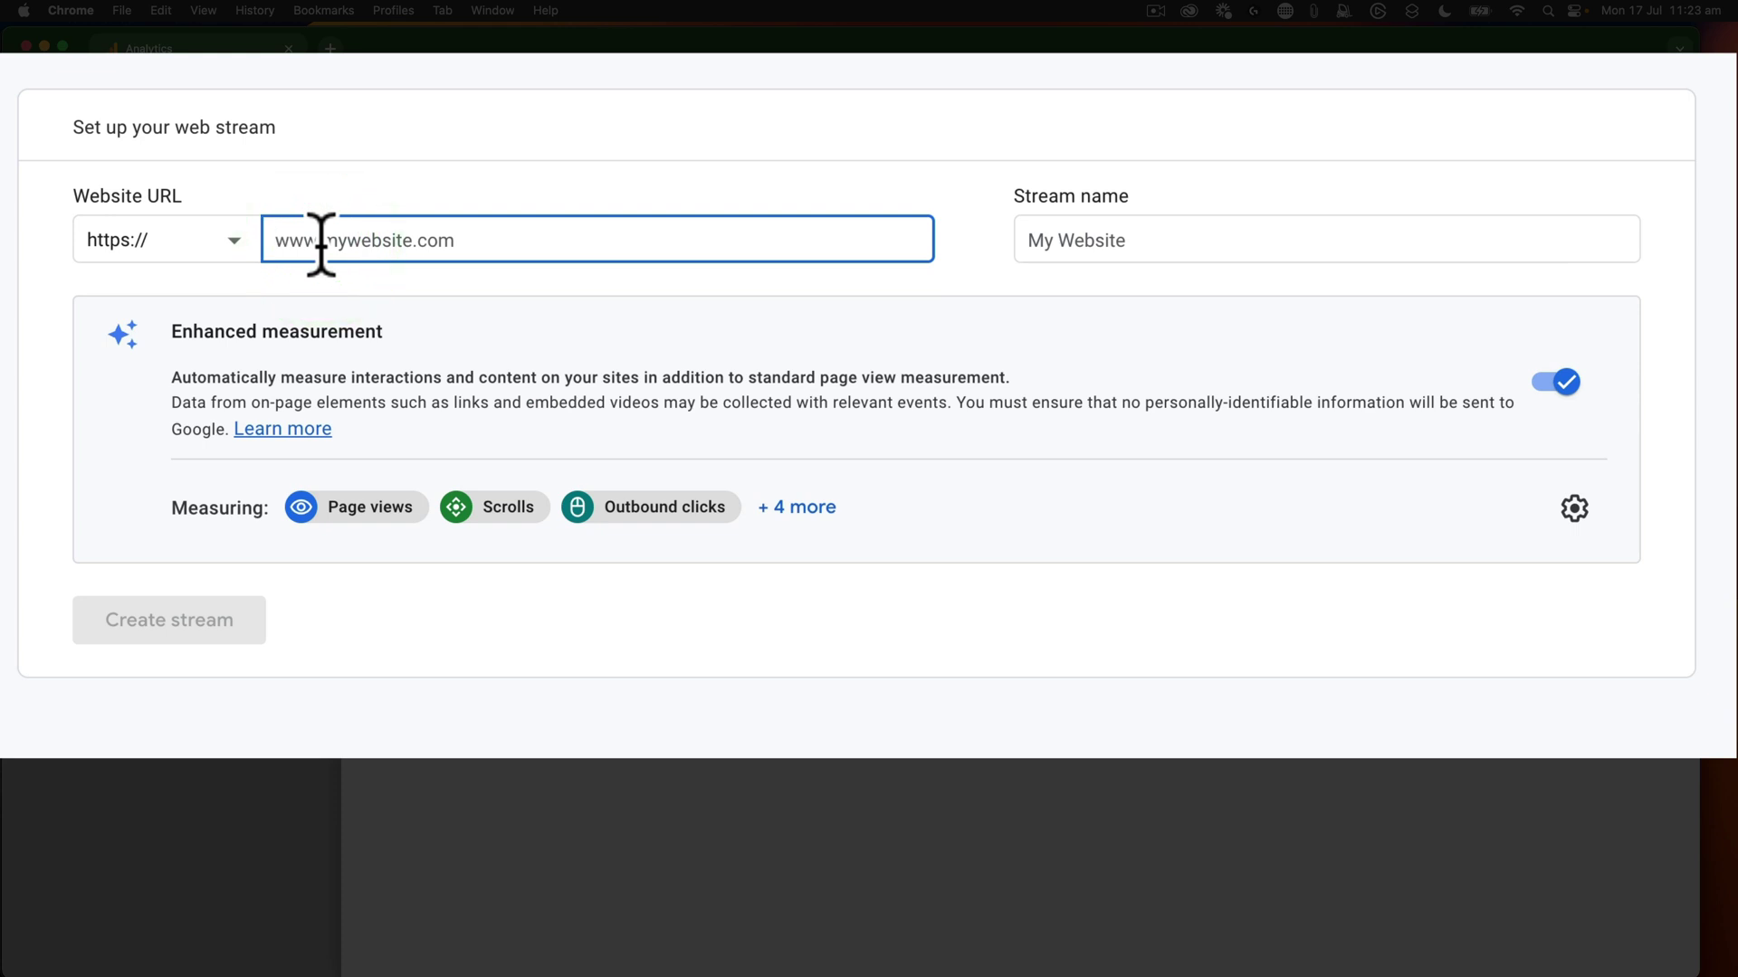
{"action": "type", "text": "parkesgolfopen.com.au"}
Name the stream 'Website - Parkes Golf Open' and expand the enhanced measurement events.
{"action": "left_click", "coordinate": [1075, 241]}
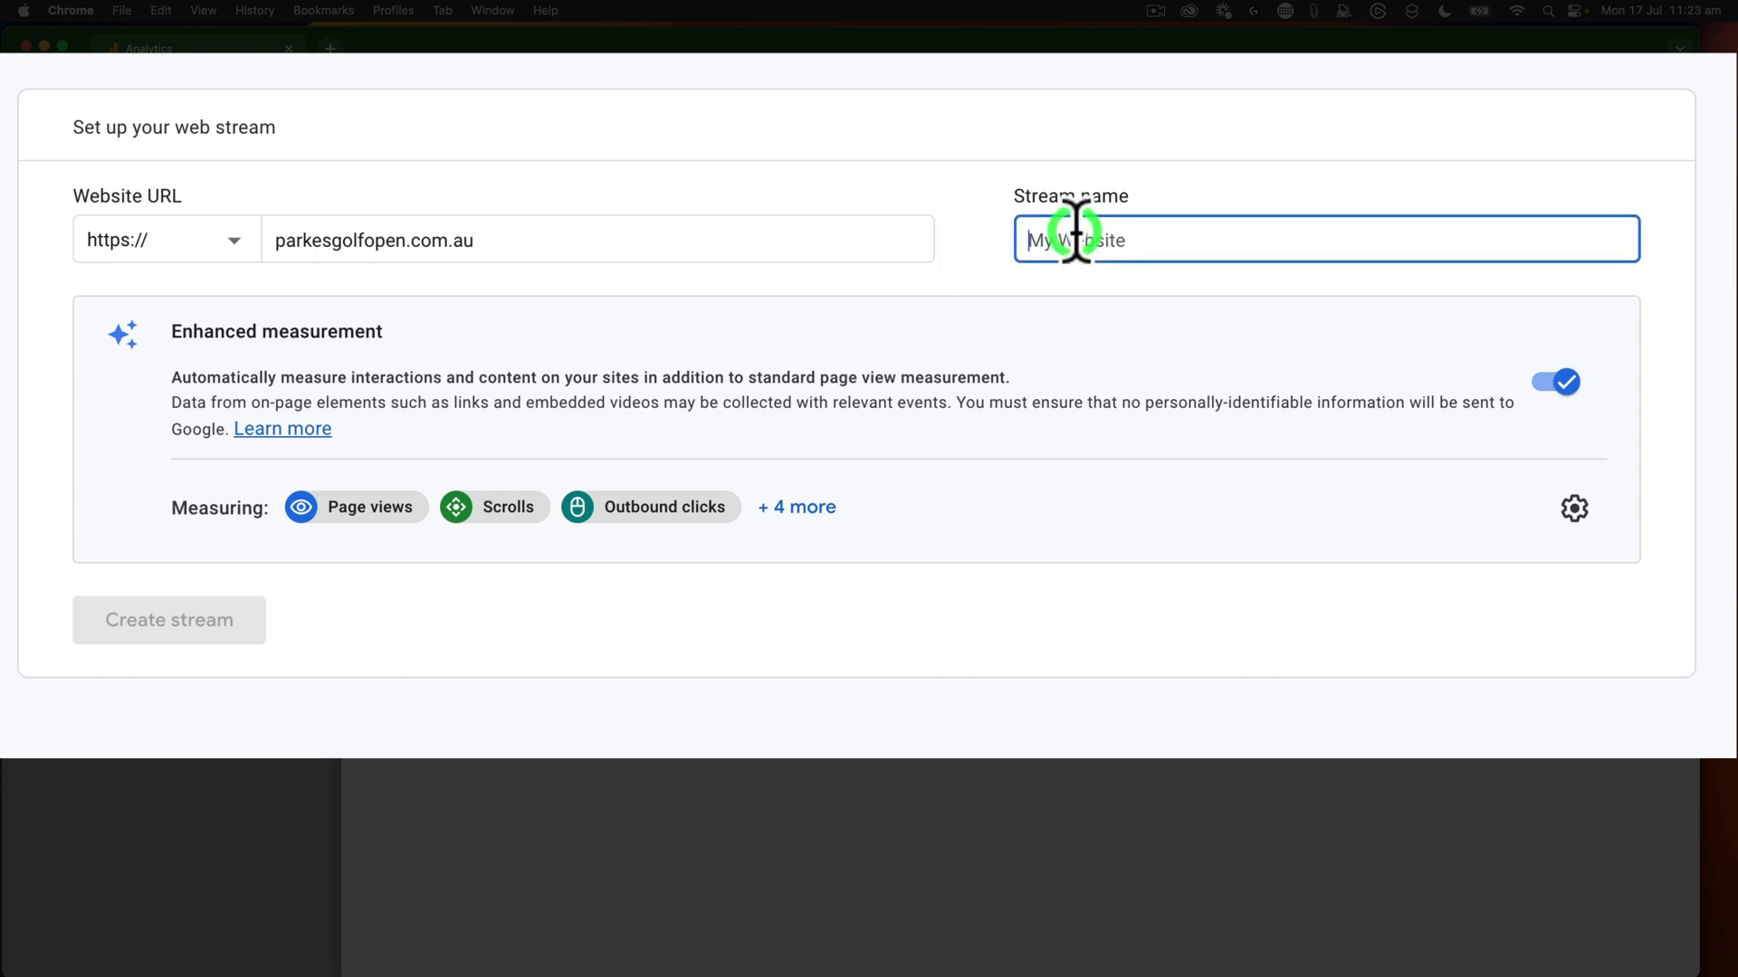
{"action": "type", "text": "Parkes Golf Open Website"}
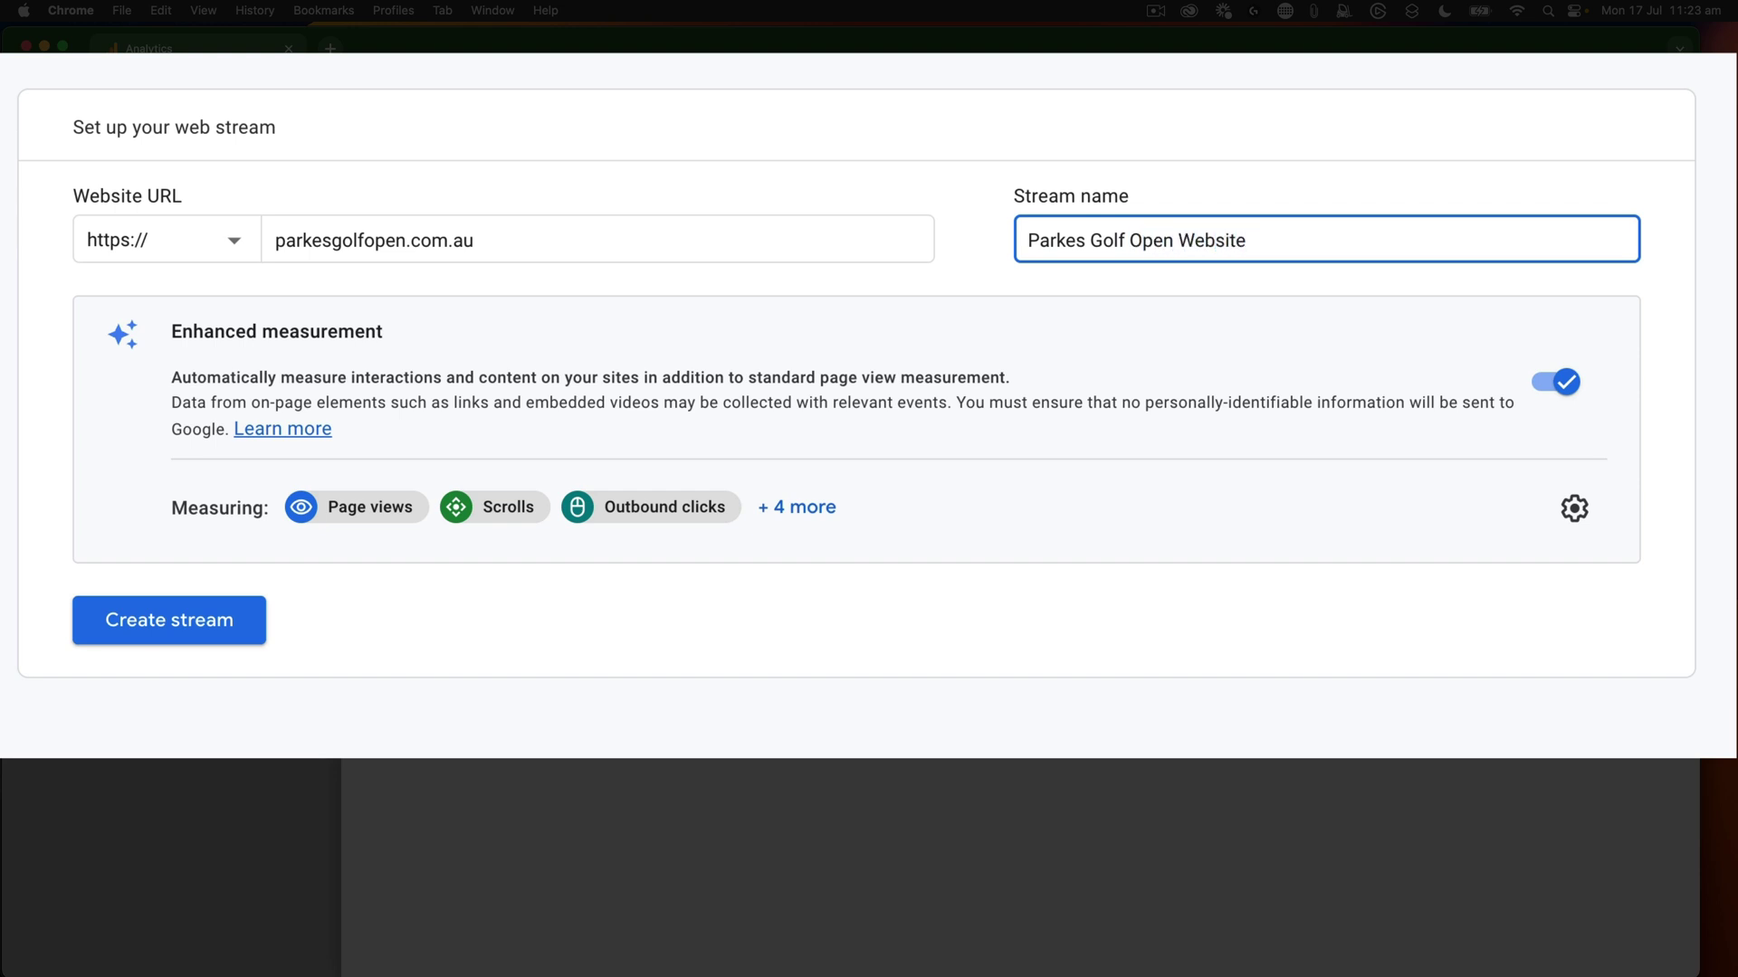
{"action": "left_click_drag", "start_coordinate": [1247, 240], "coordinate": [1179, 237]}
{"action": "key", "text": "super+c"}
{"action": "key", "text": "BackSpace"}
{"action": "left_click", "coordinate": [1030, 239]}
{"action": "key", "text": "super+v"}
{"action": "type", "text": "-"}
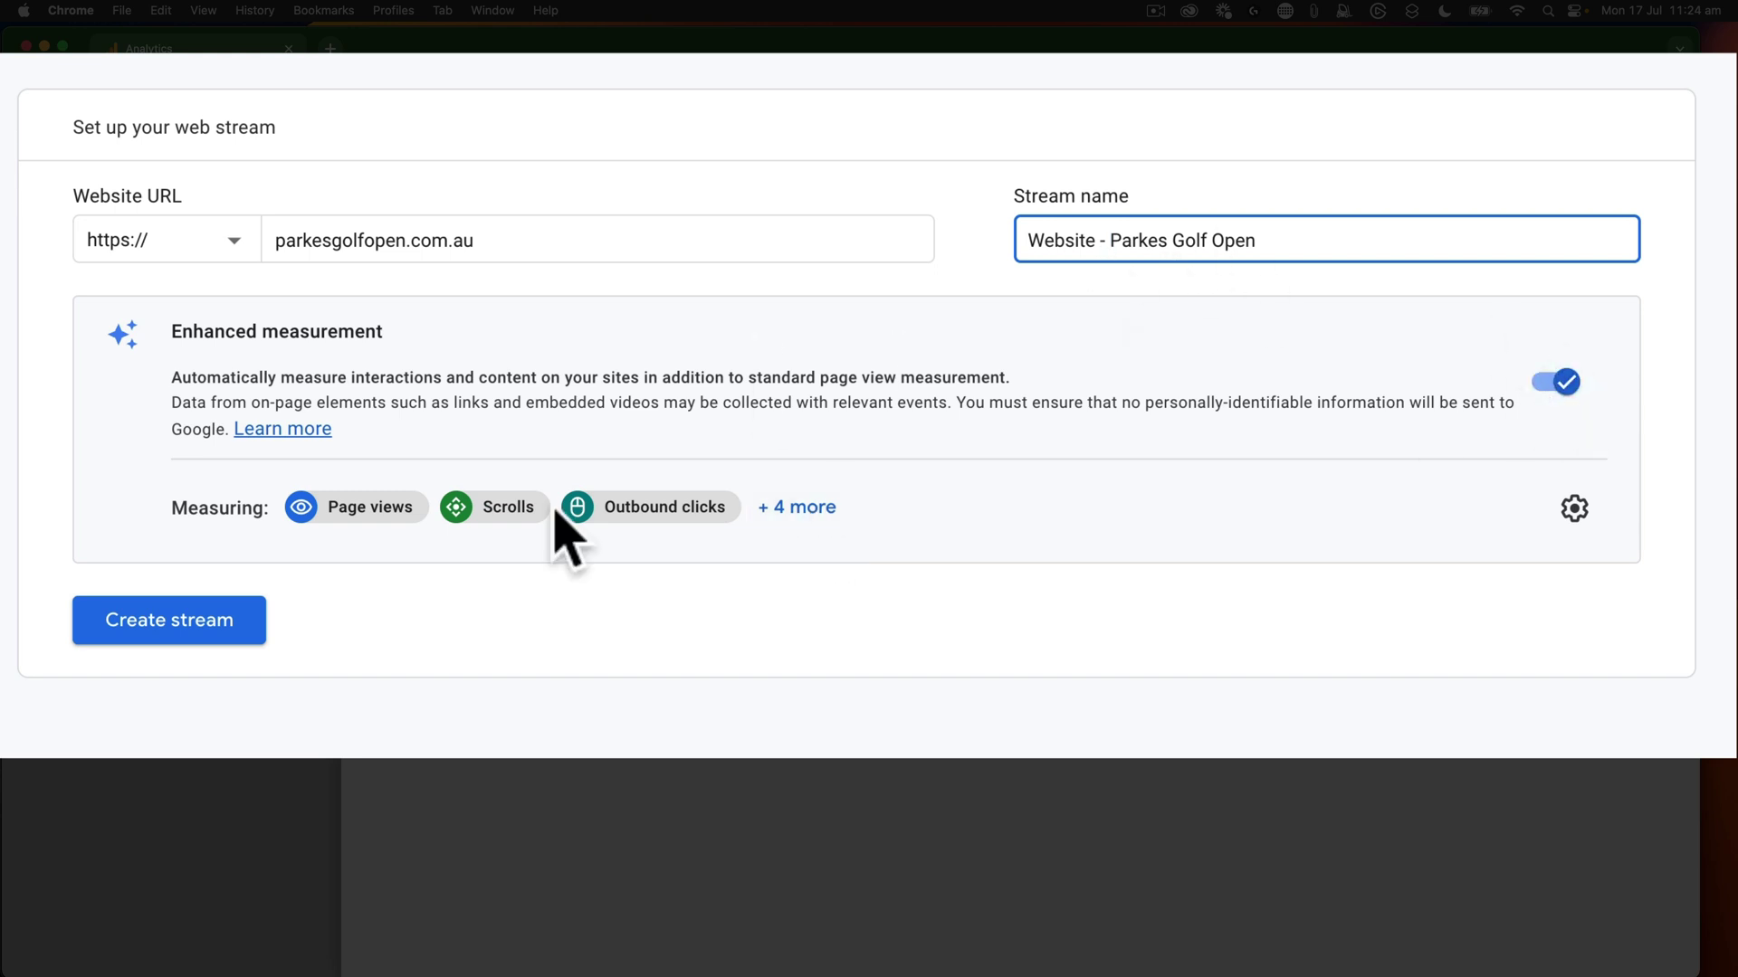
{"action": "left_click", "coordinate": [811, 508]}
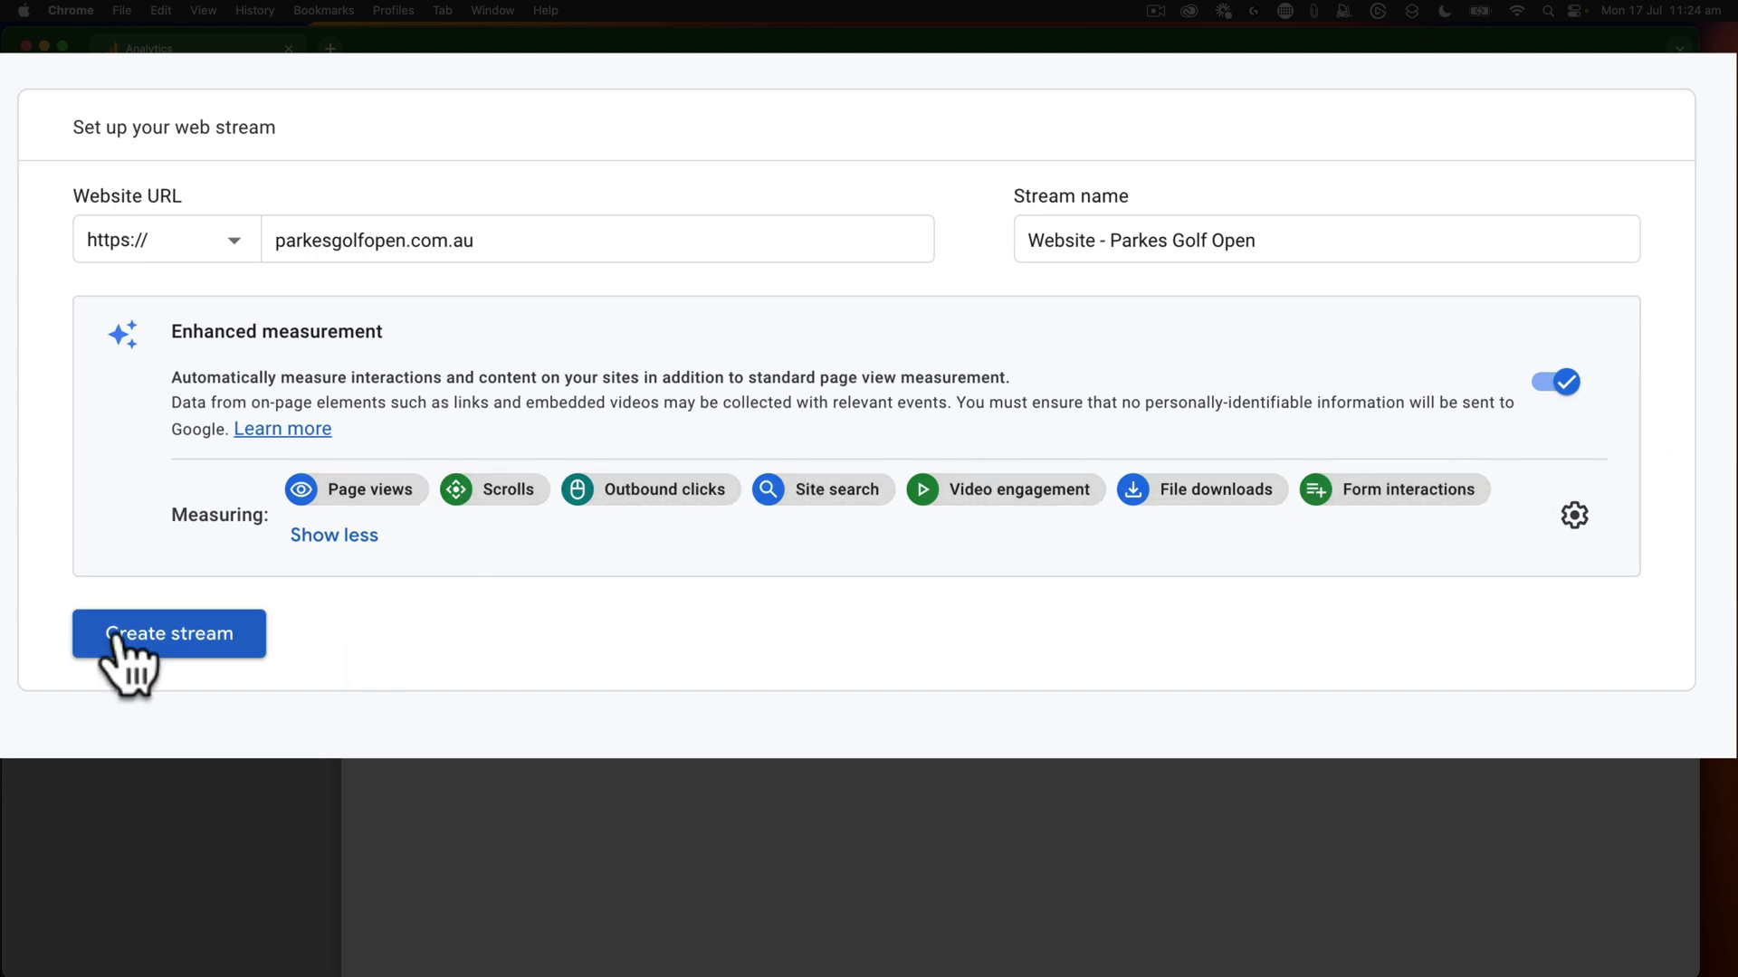
Create the web stream and open its tag installation instructions.
{"action": "left_click", "coordinate": [168, 636]}
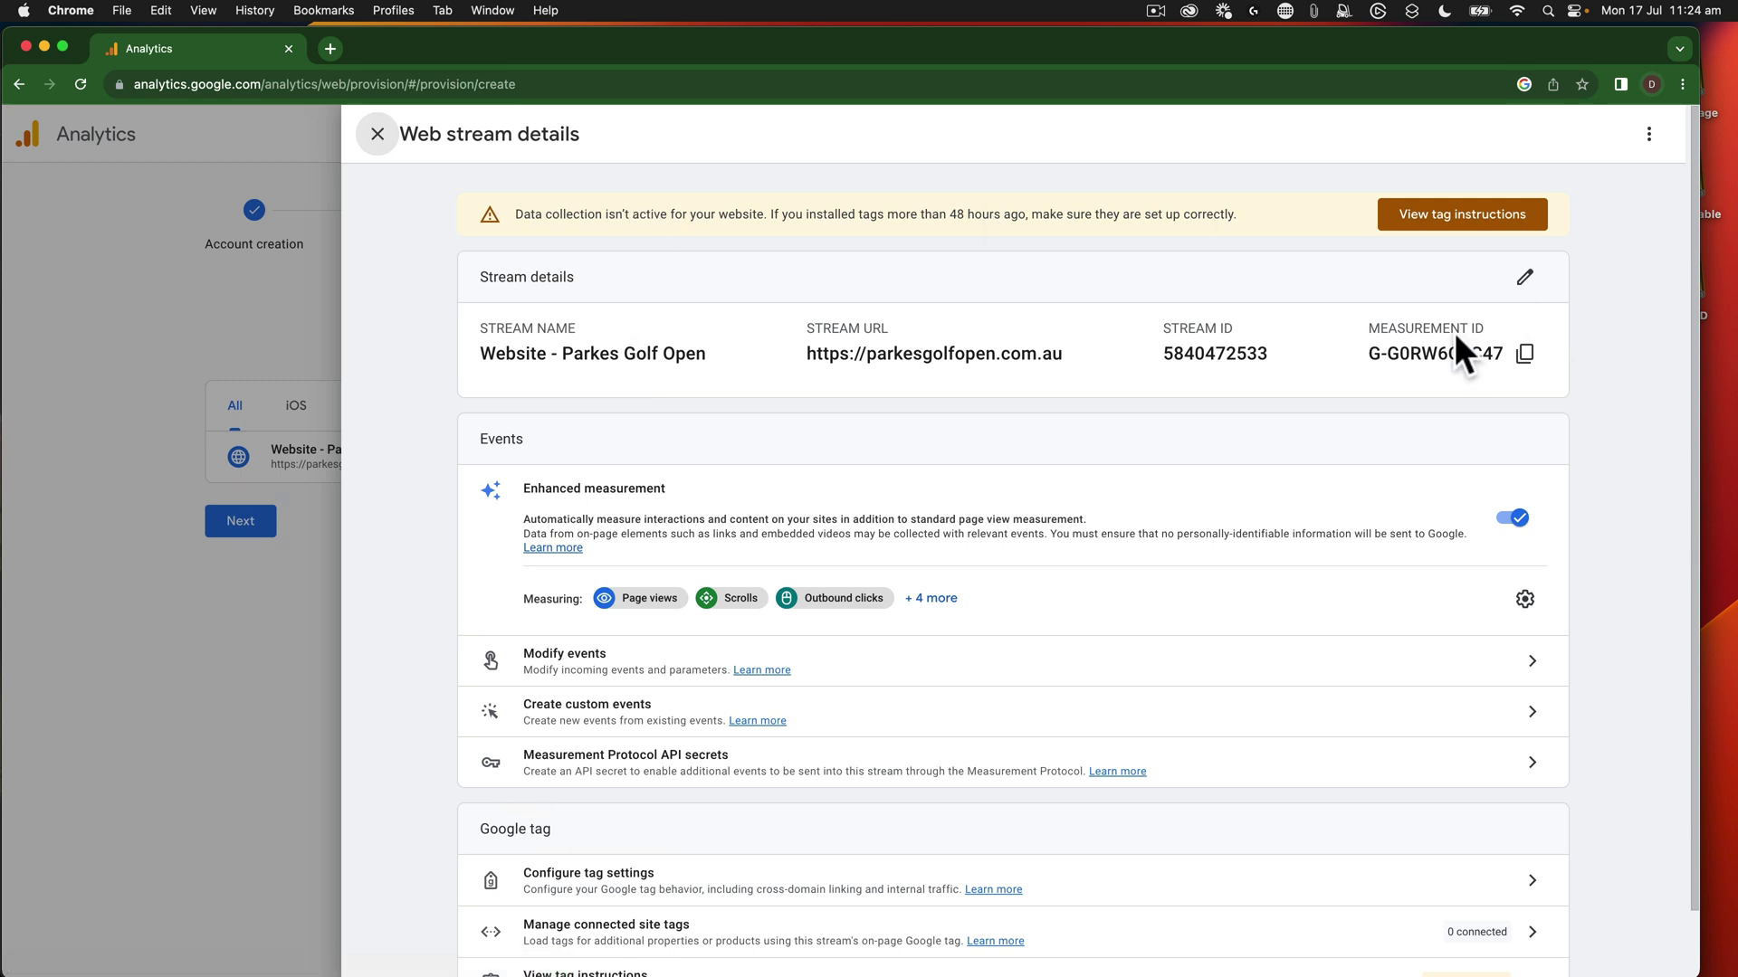
{"action": "left_click", "coordinate": [1461, 217]}
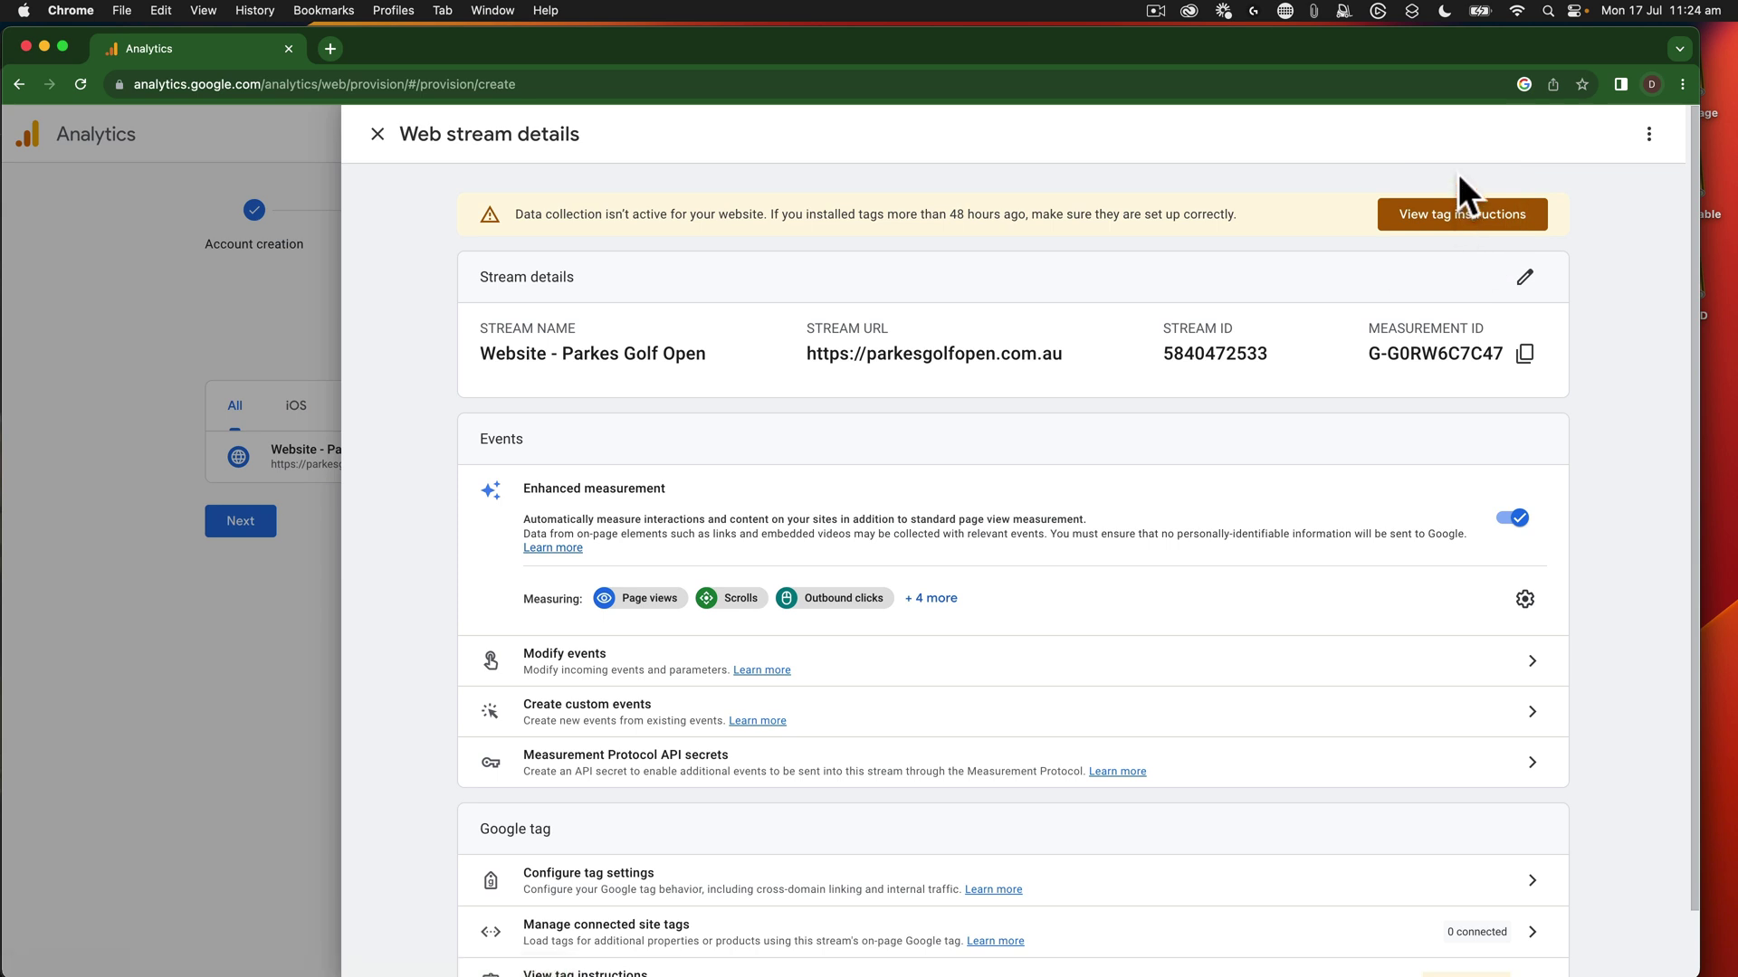
{"action": "left_click", "coordinate": [1461, 217]}
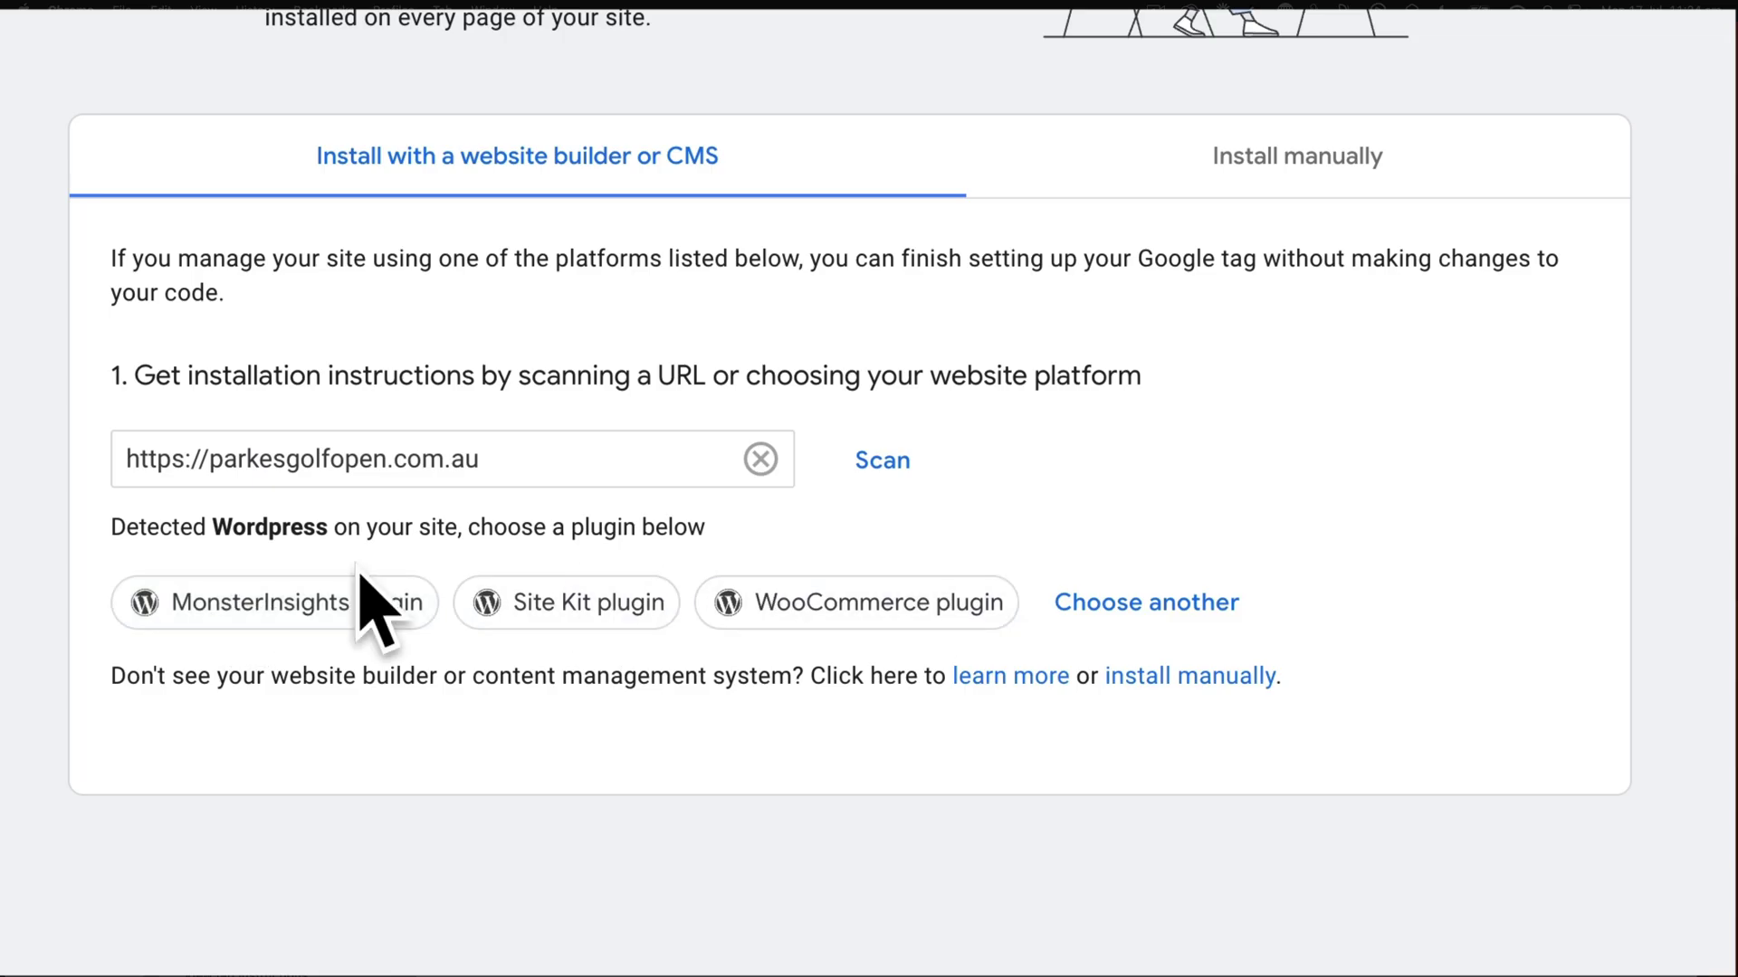
Copy the manual-install gtag.js Google tag code snippet.
{"action": "left_click", "coordinate": [1296, 147]}
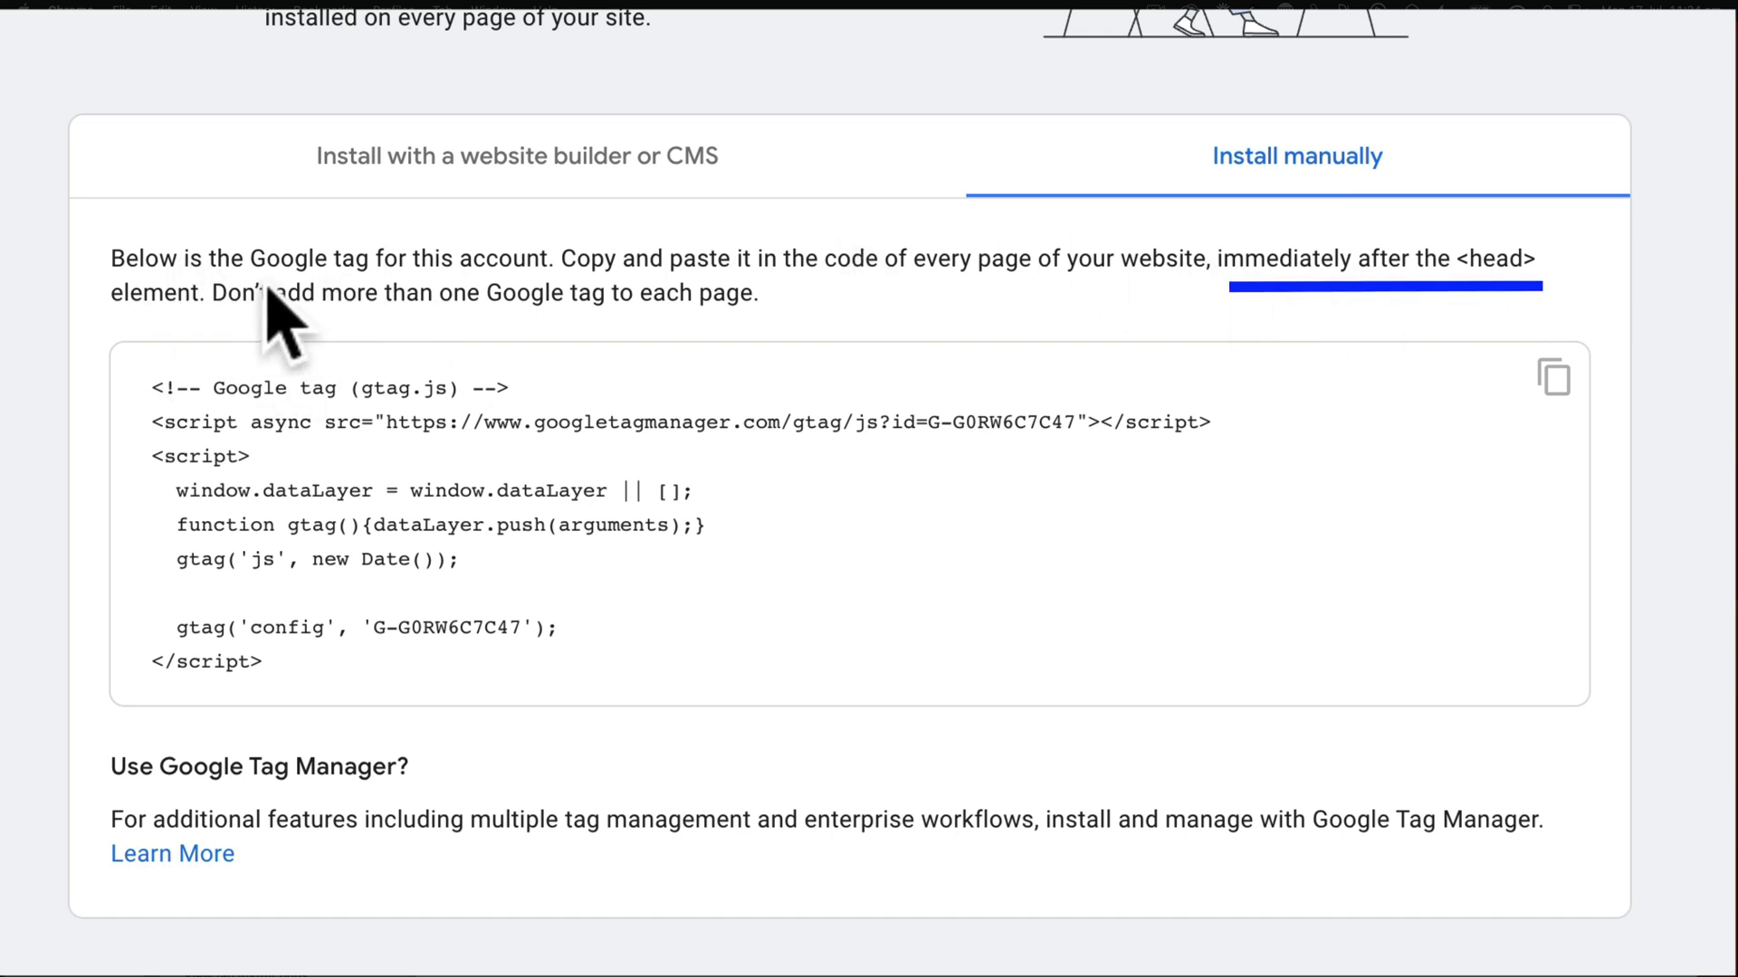
{"action": "left_click_drag", "start_coordinate": [262, 663], "coordinate": [154, 391]}
{"action": "right_click", "coordinate": [184, 386]}
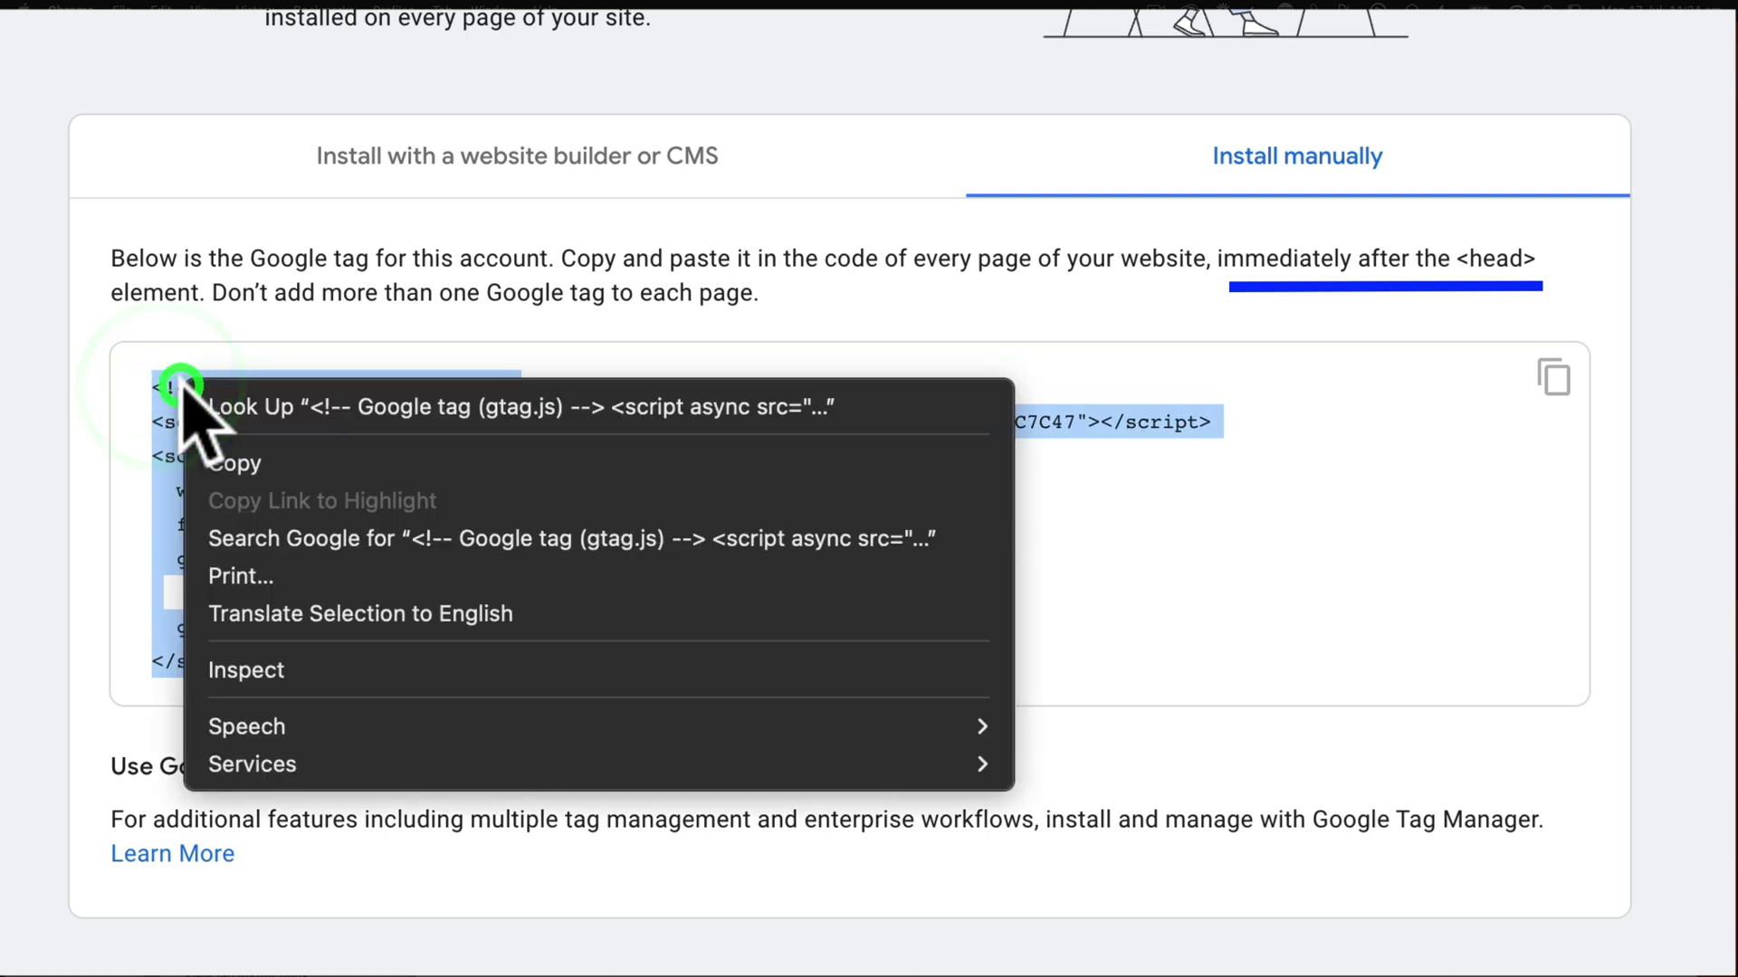
{"action": "left_click", "coordinate": [274, 452]}
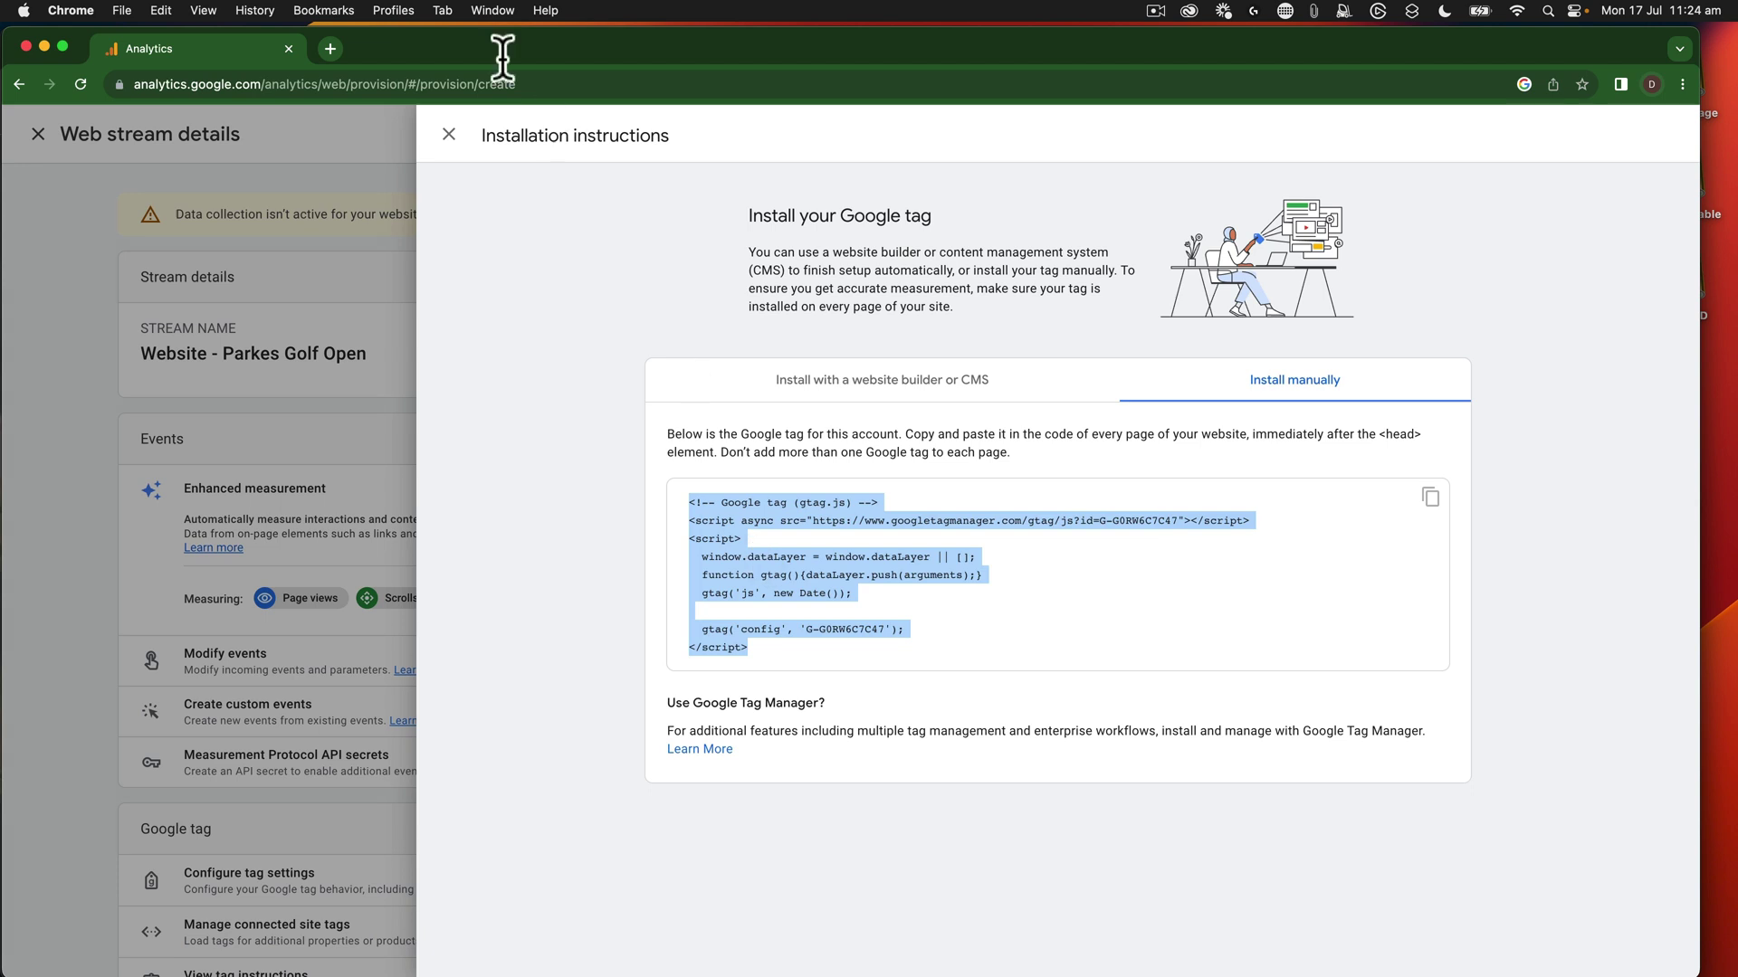
Switch to the Parkes Golf Open site window and open the WordPress Customizer.
{"action": "left_click", "coordinate": [493, 11]}
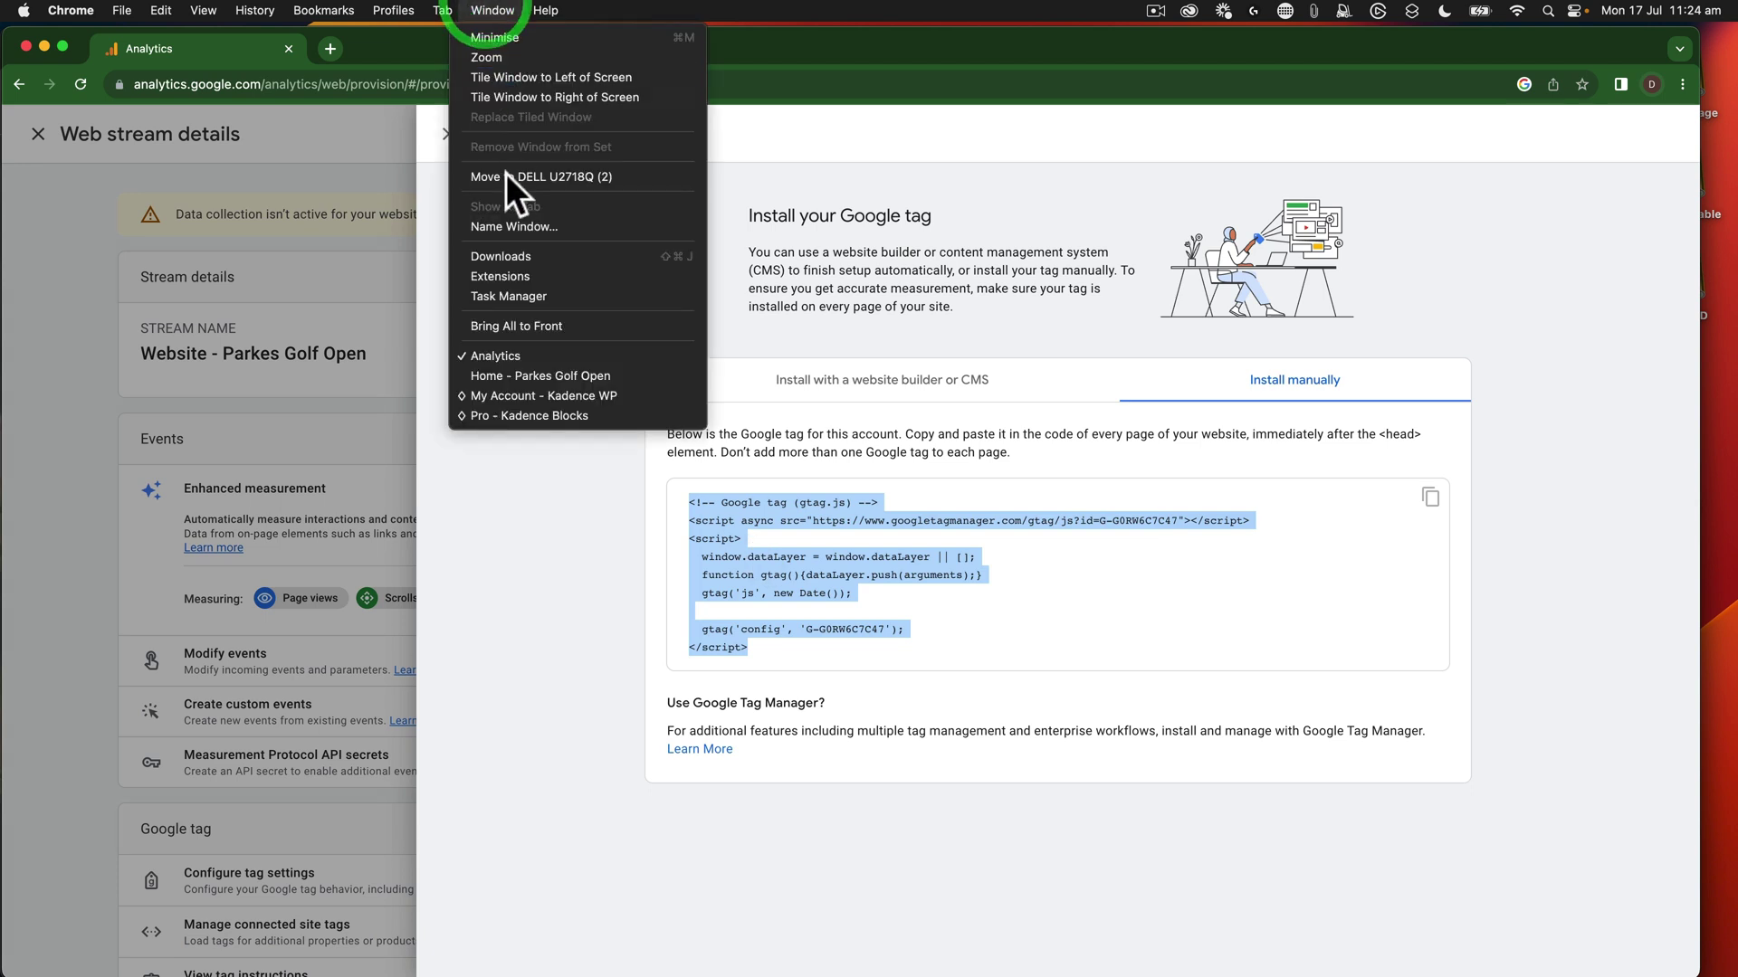
{"action": "left_click", "coordinate": [530, 371]}
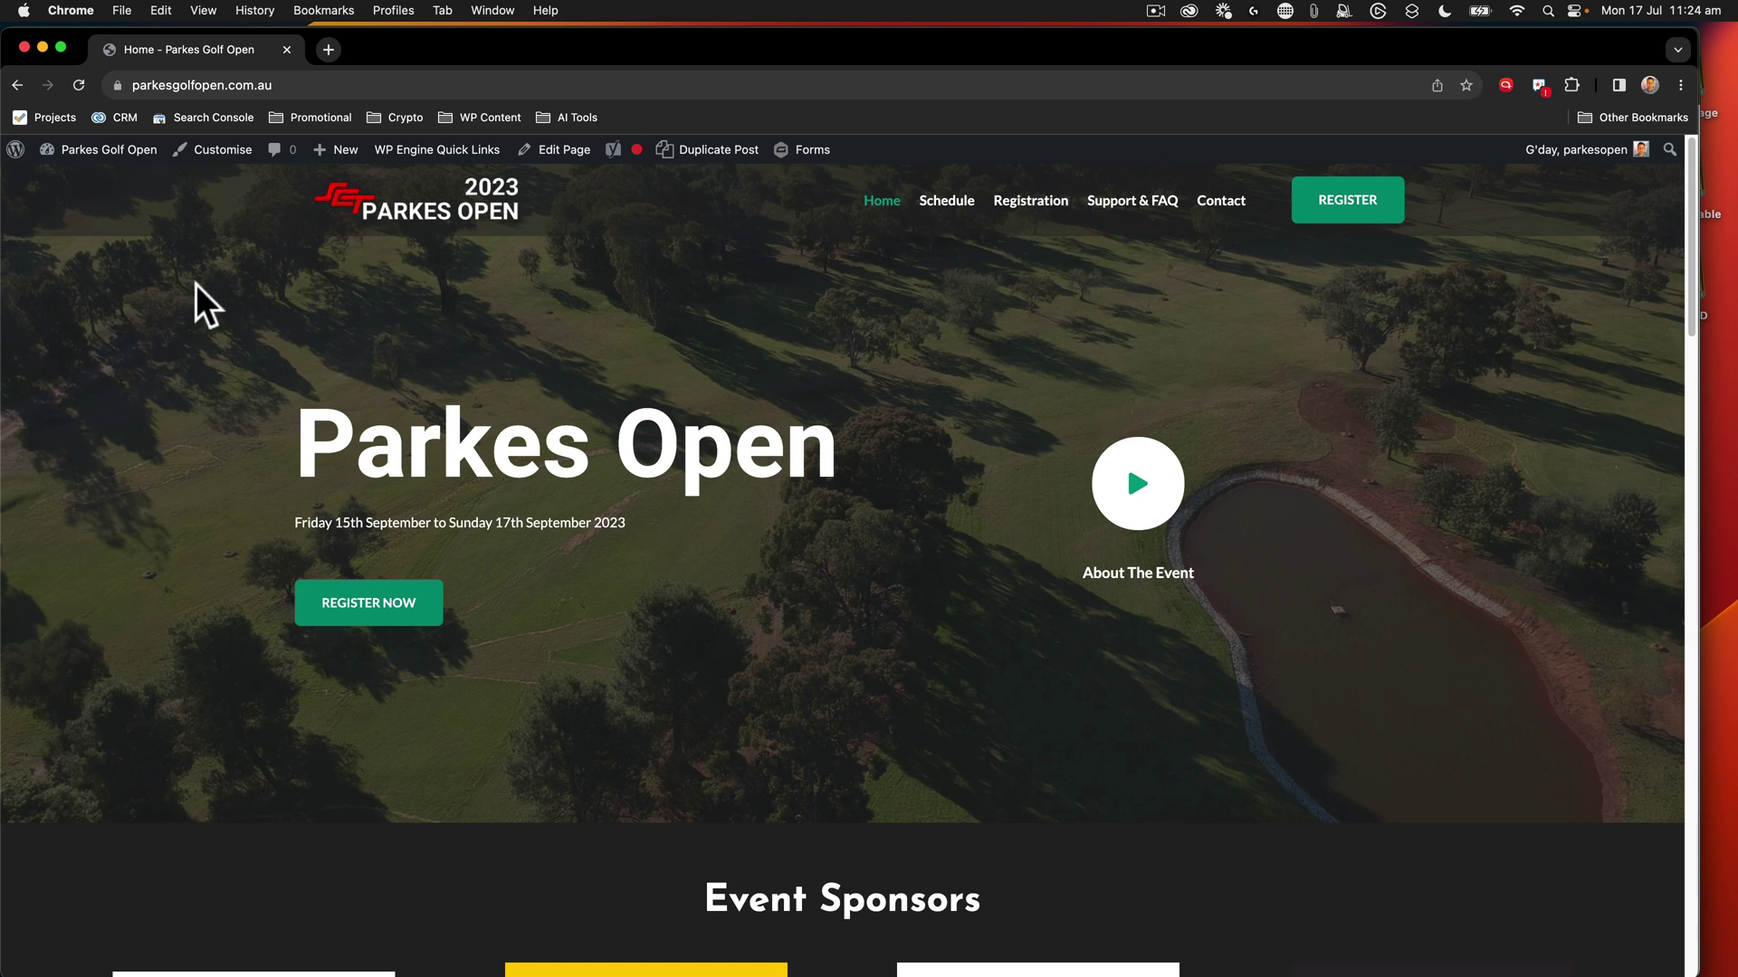
{"action": "left_click", "coordinate": [211, 151]}
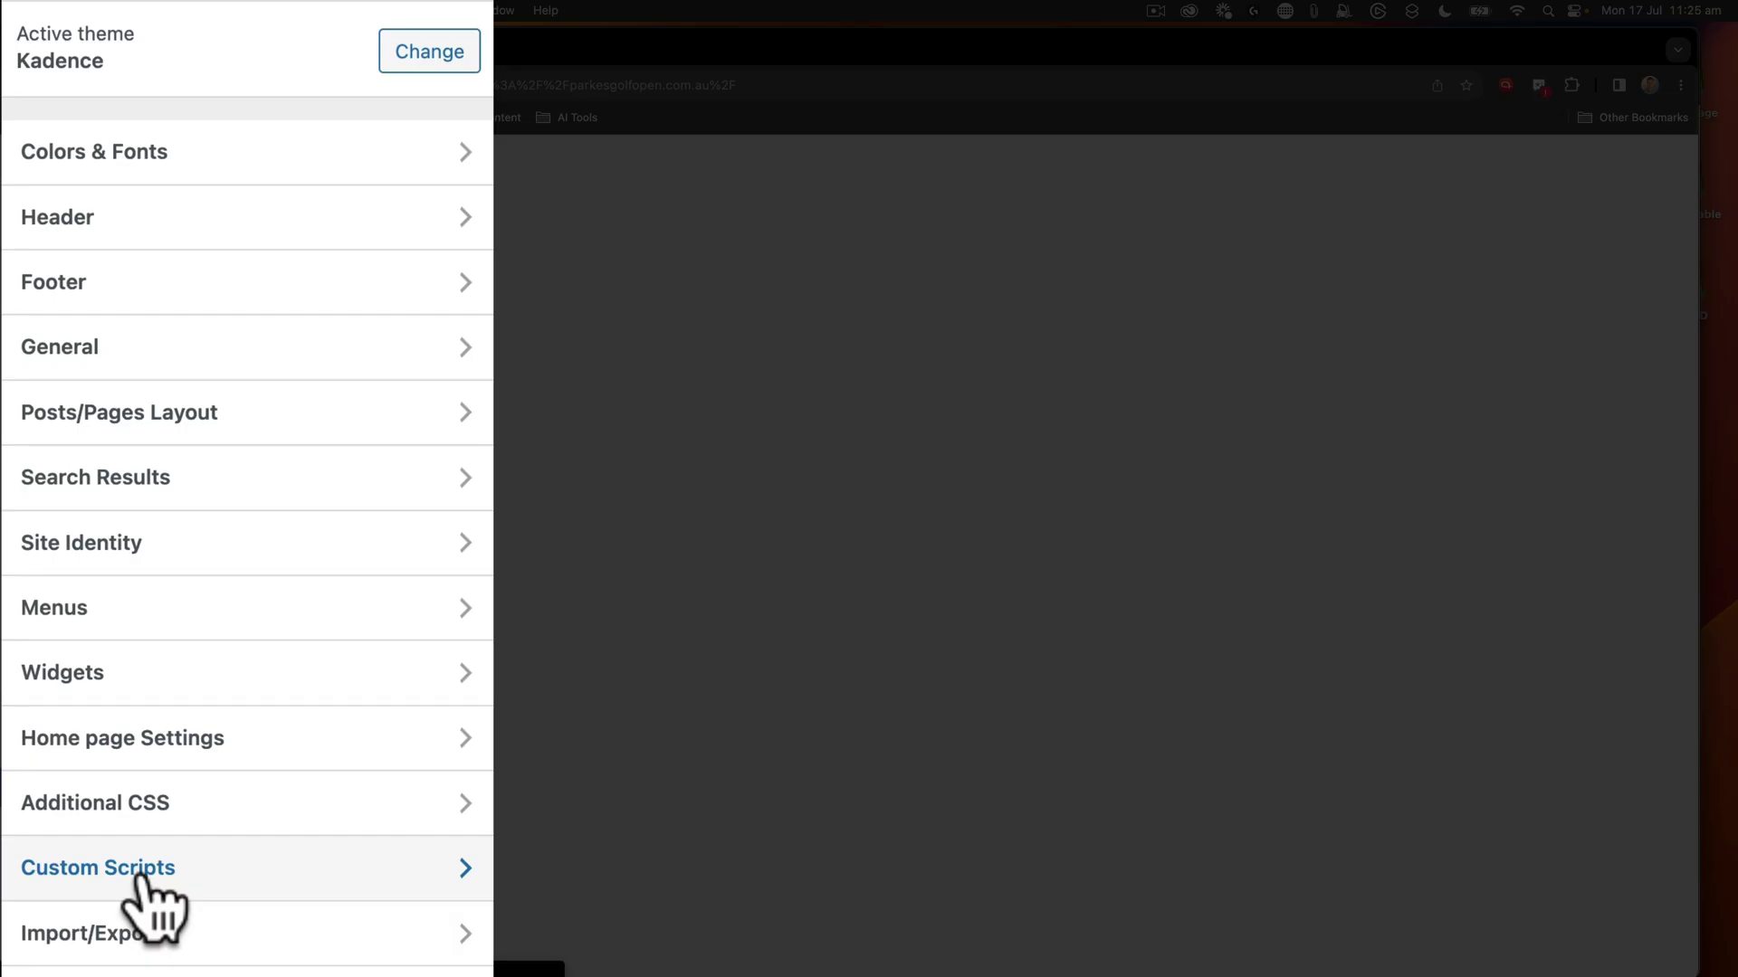
Paste the Google tag code into the Custom Scripts header box and leave the Customizer.
{"action": "left_click", "coordinate": [91, 792]}
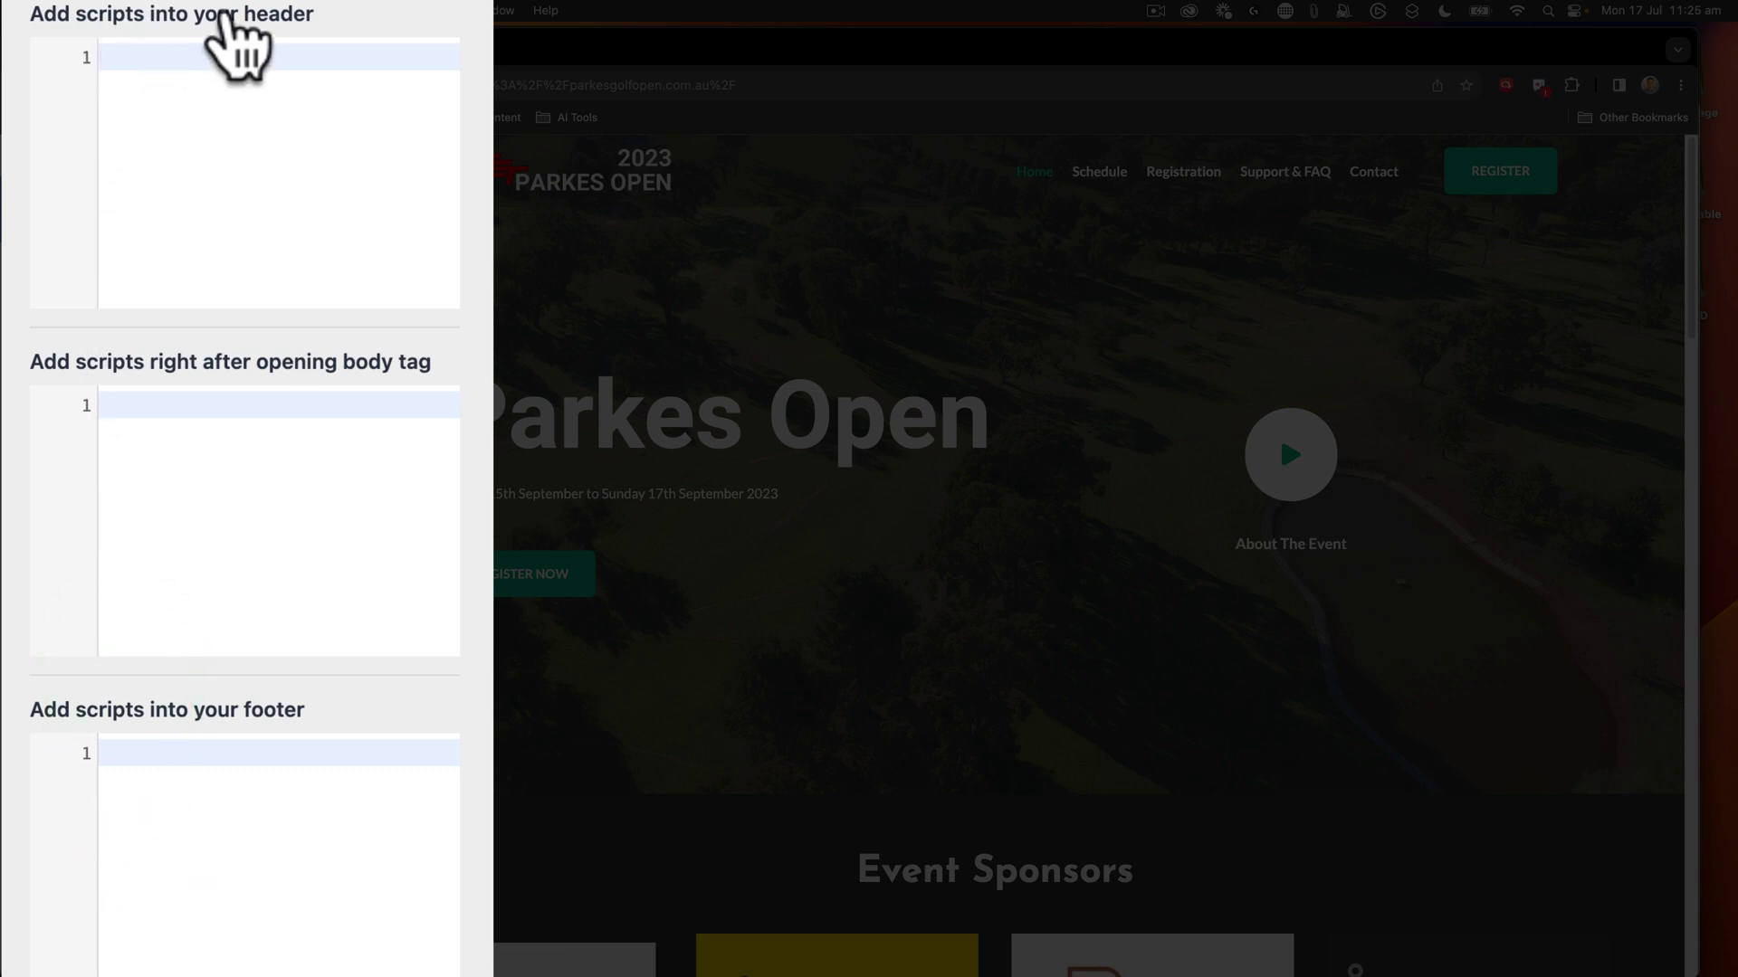
{"action": "right_click", "coordinate": [153, 47]}
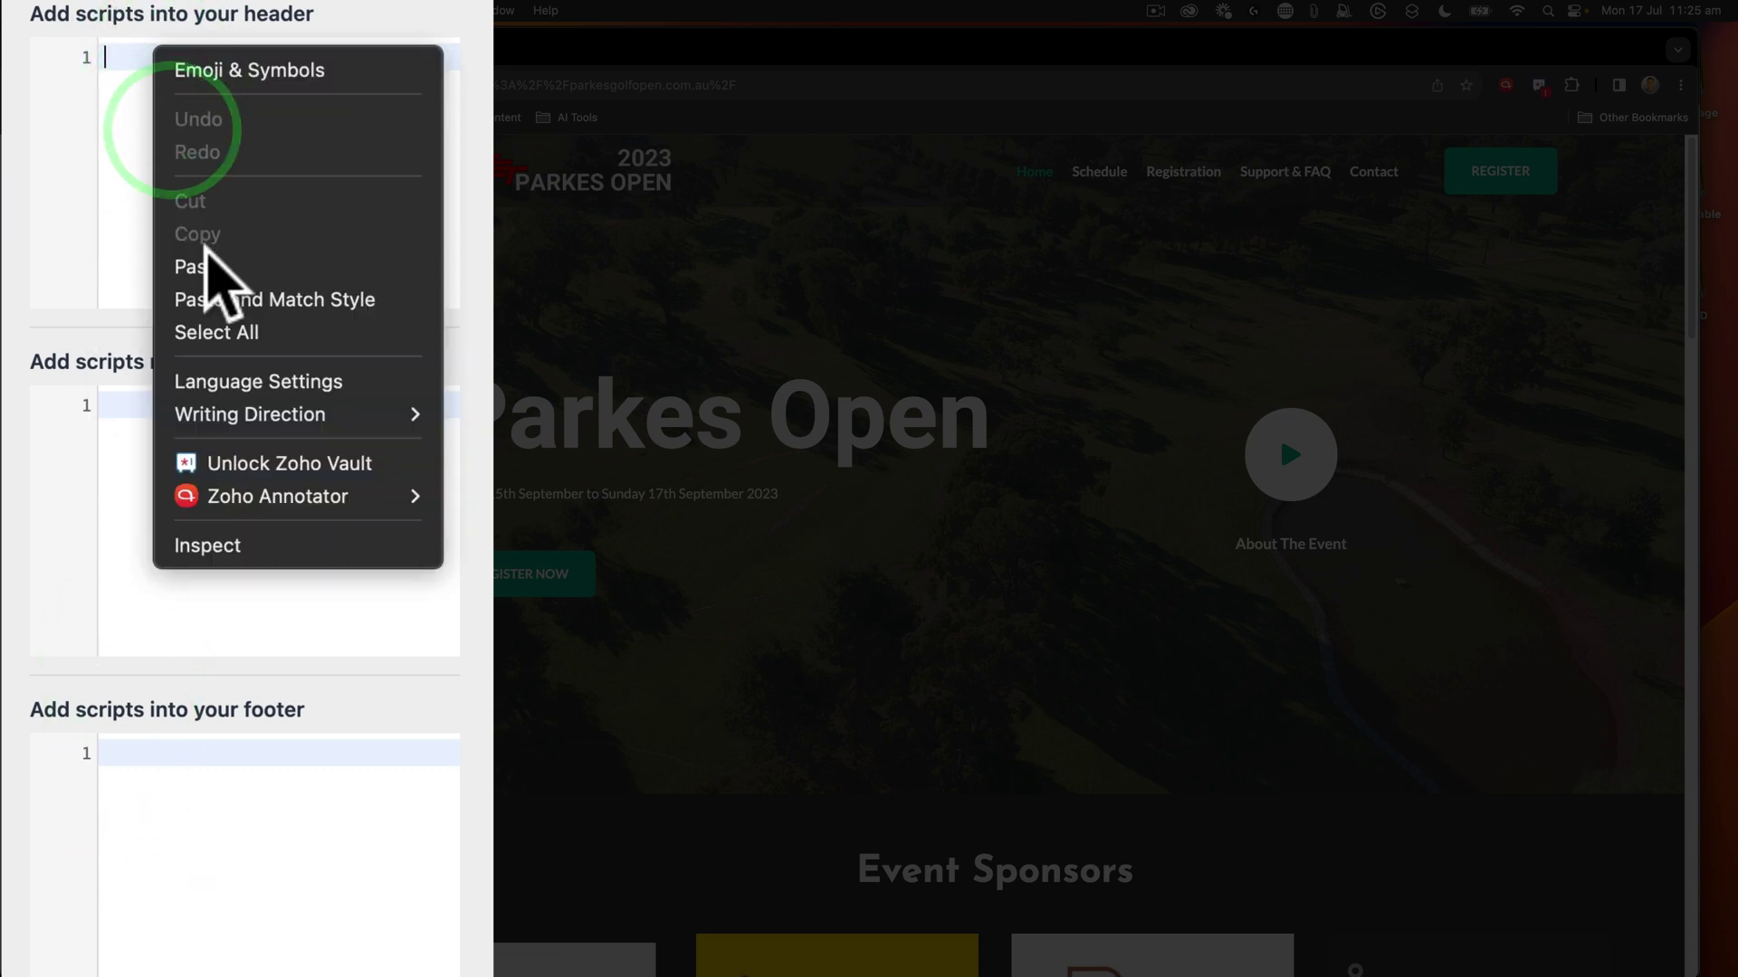
{"action": "left_click", "coordinate": [207, 264]}
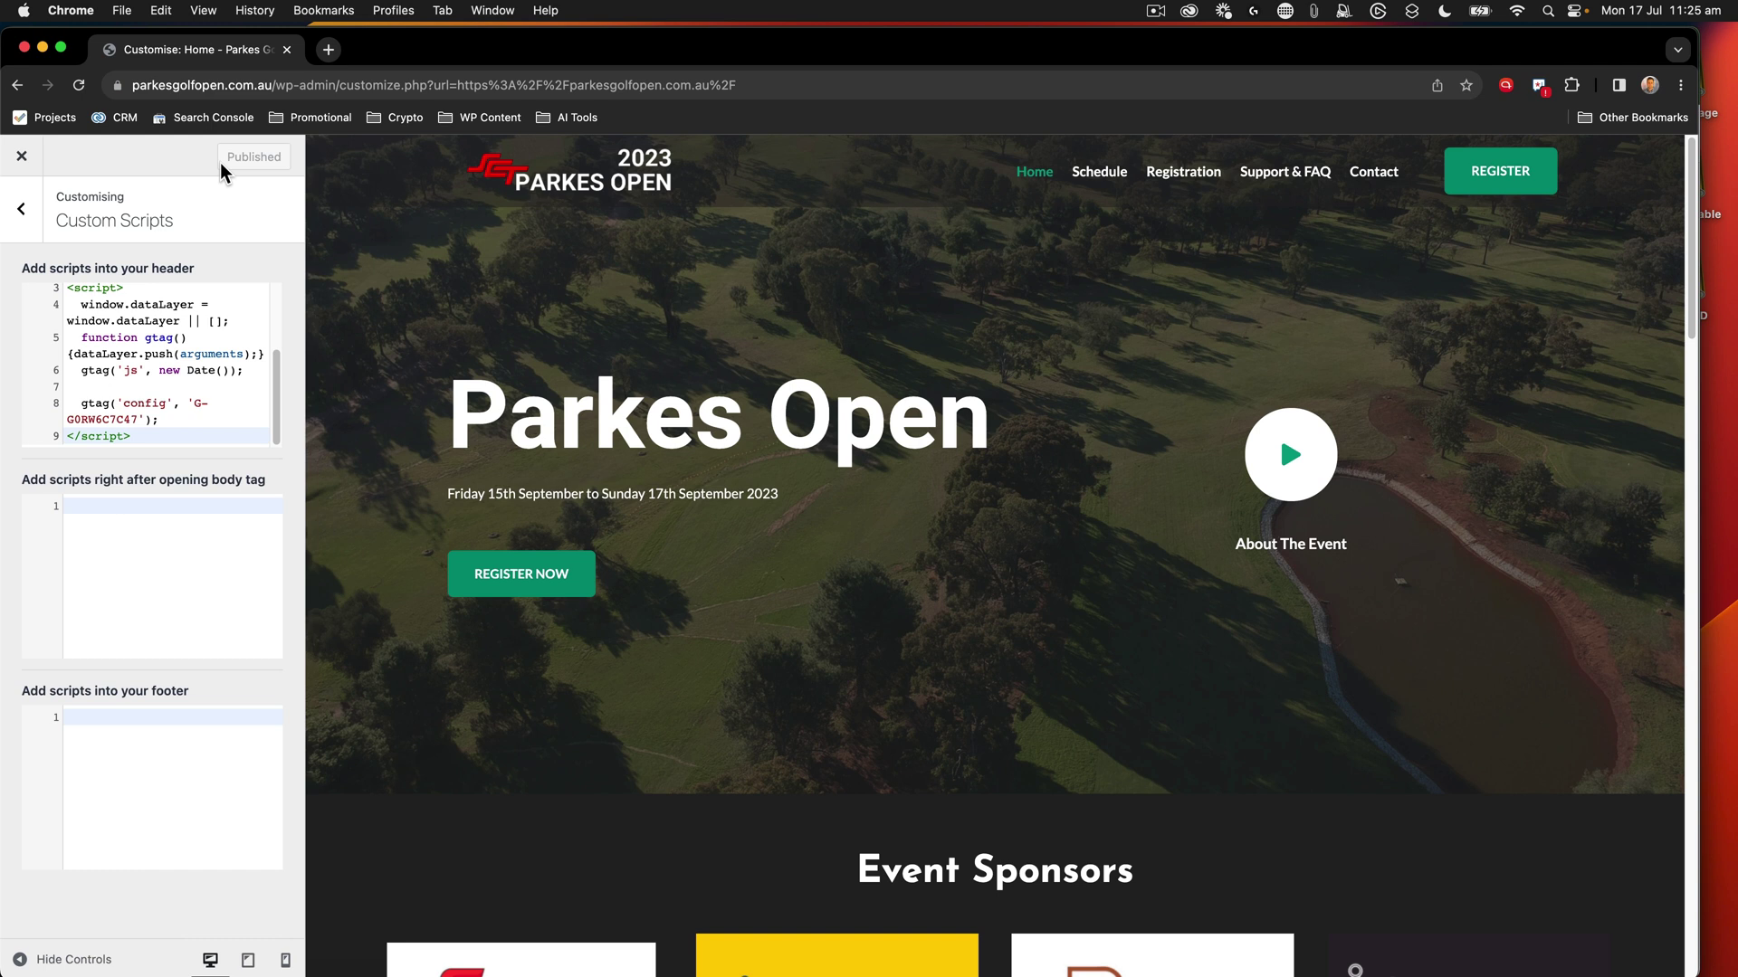
{"action": "left_click", "coordinate": [21, 158]}
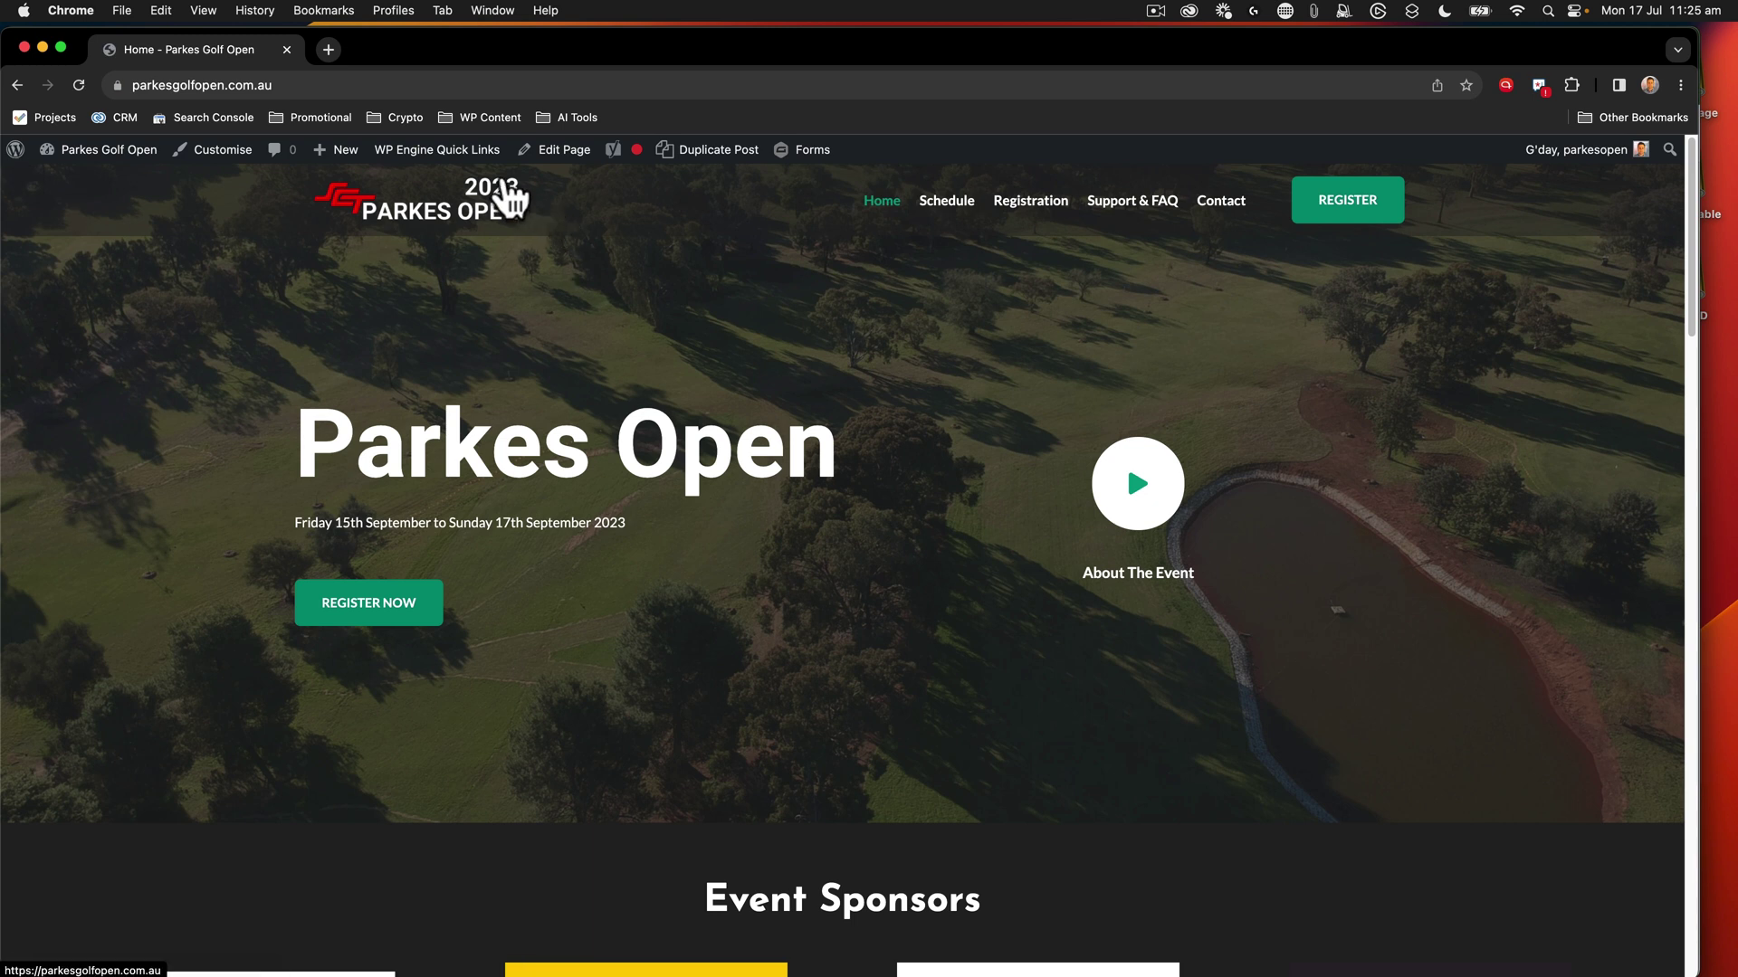
Clear all caches from the WP Engine page's Caching tab in the WordPress dashboard.
{"action": "mouse_move", "coordinate": [443, 152]}
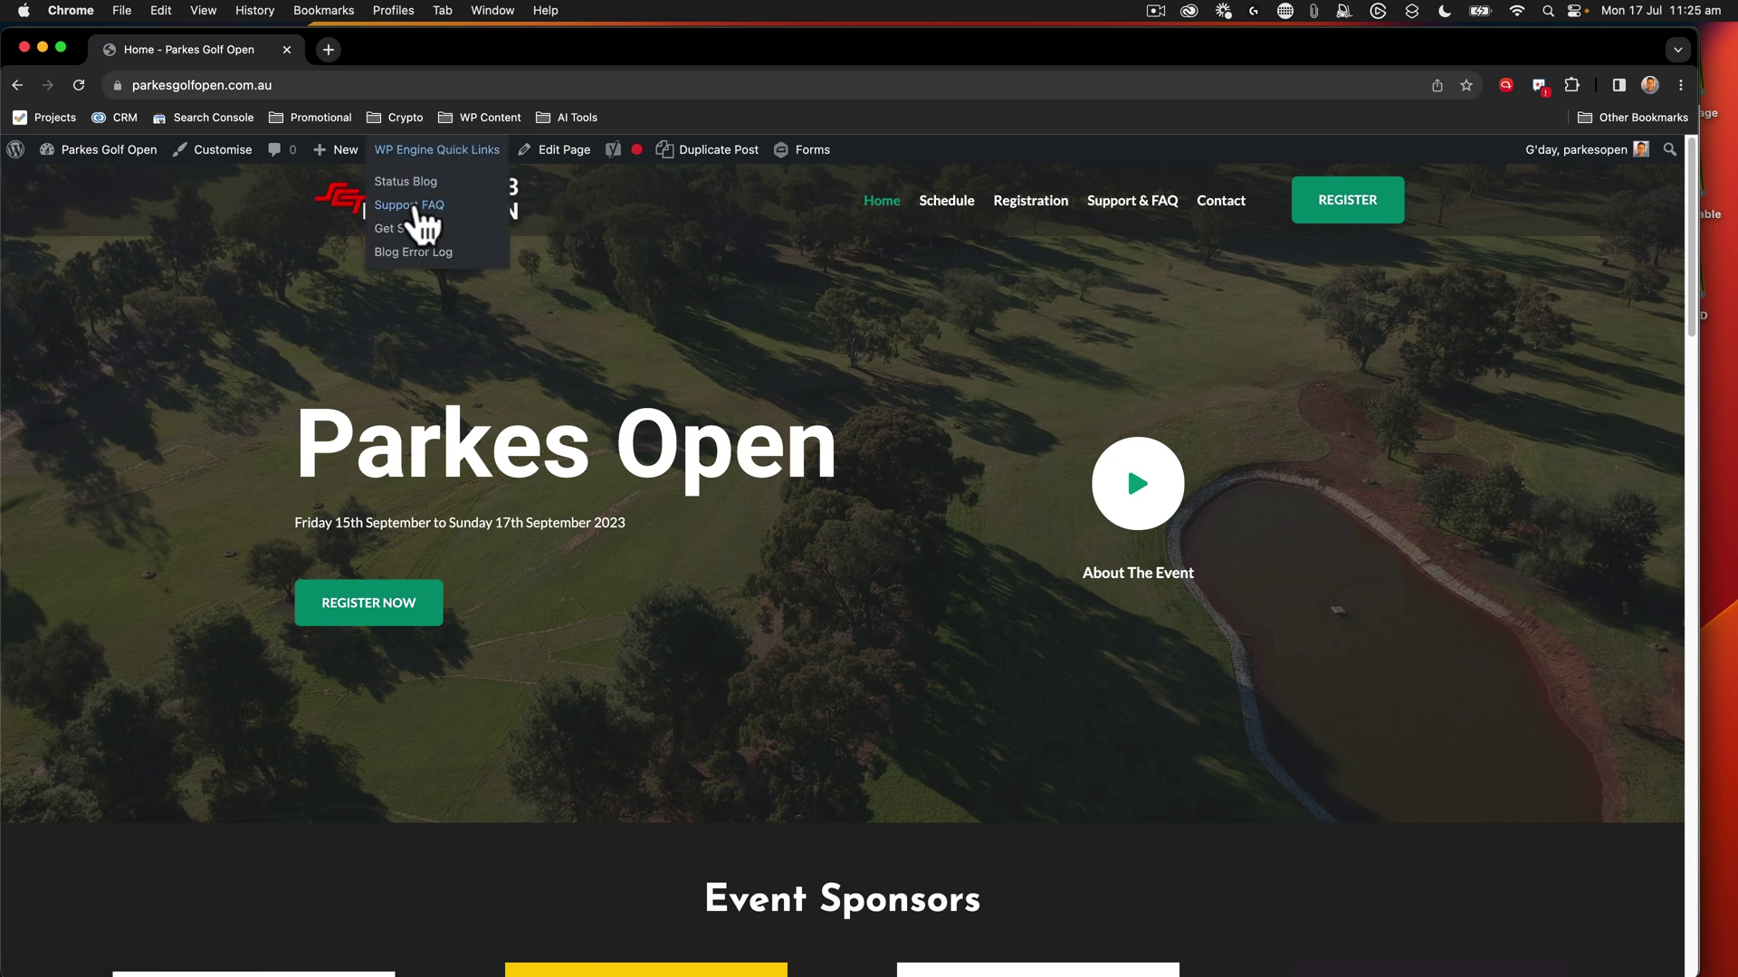
{"action": "mouse_move", "coordinate": [109, 152]}
{"action": "left_click", "coordinate": [84, 183]}
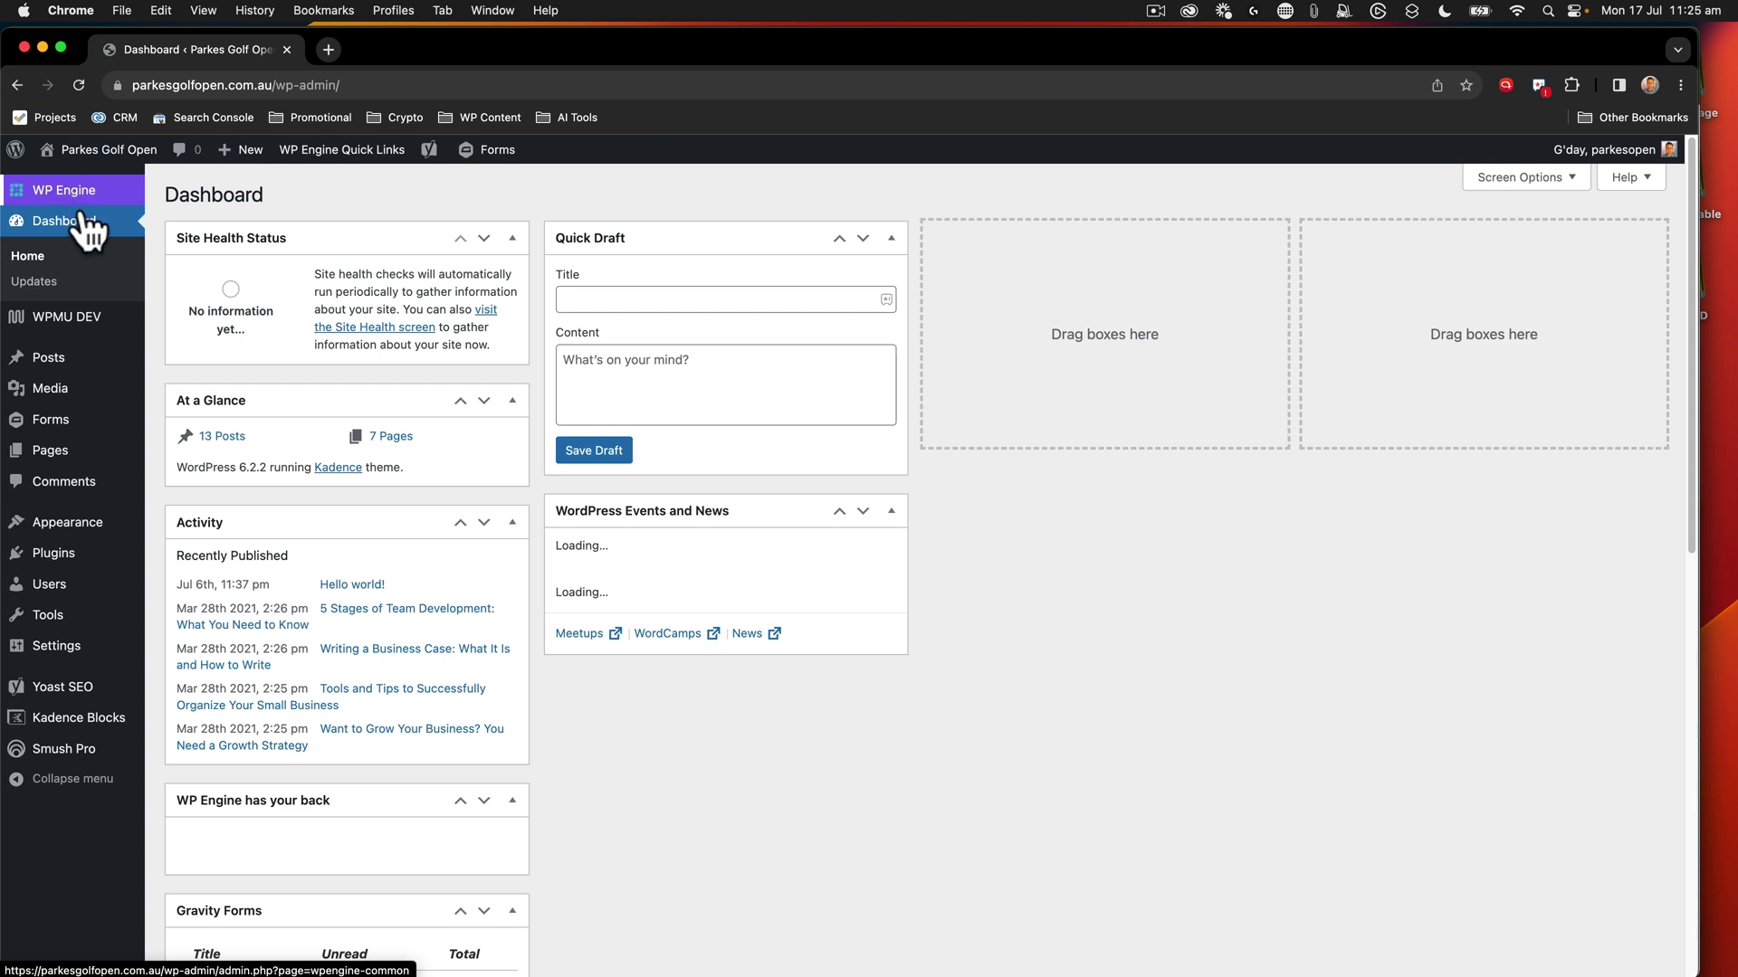
{"action": "mouse_move", "coordinate": [68, 330]}
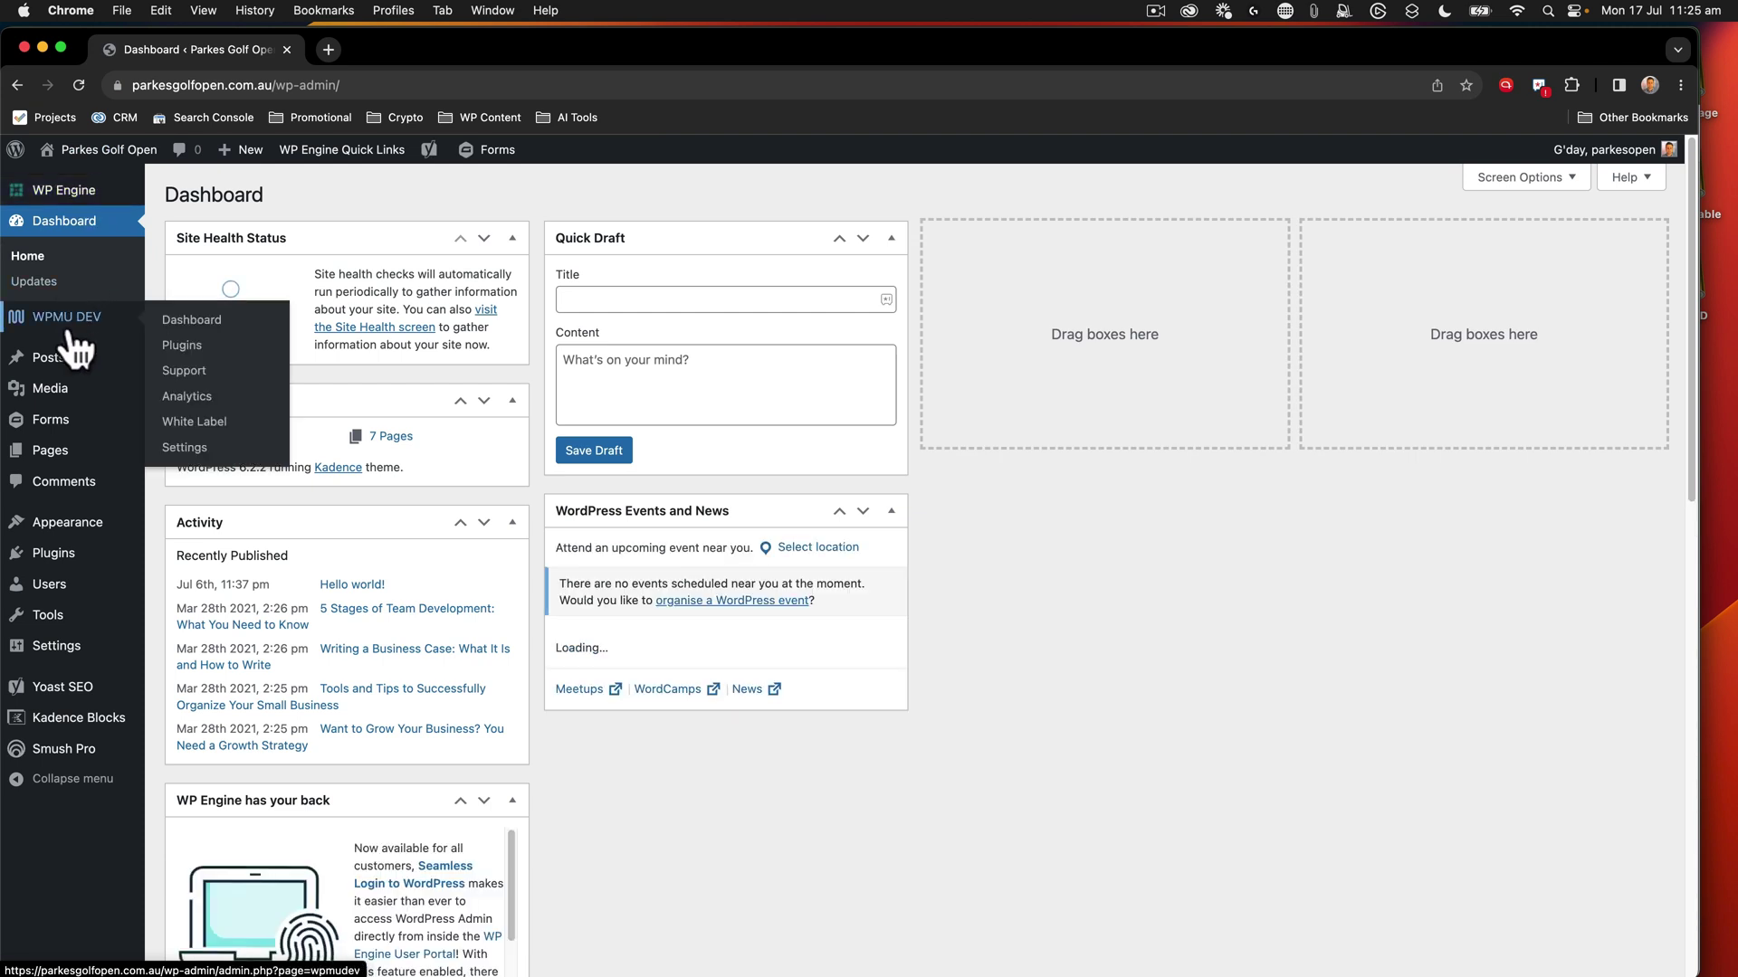
{"action": "left_click", "coordinate": [78, 192]}
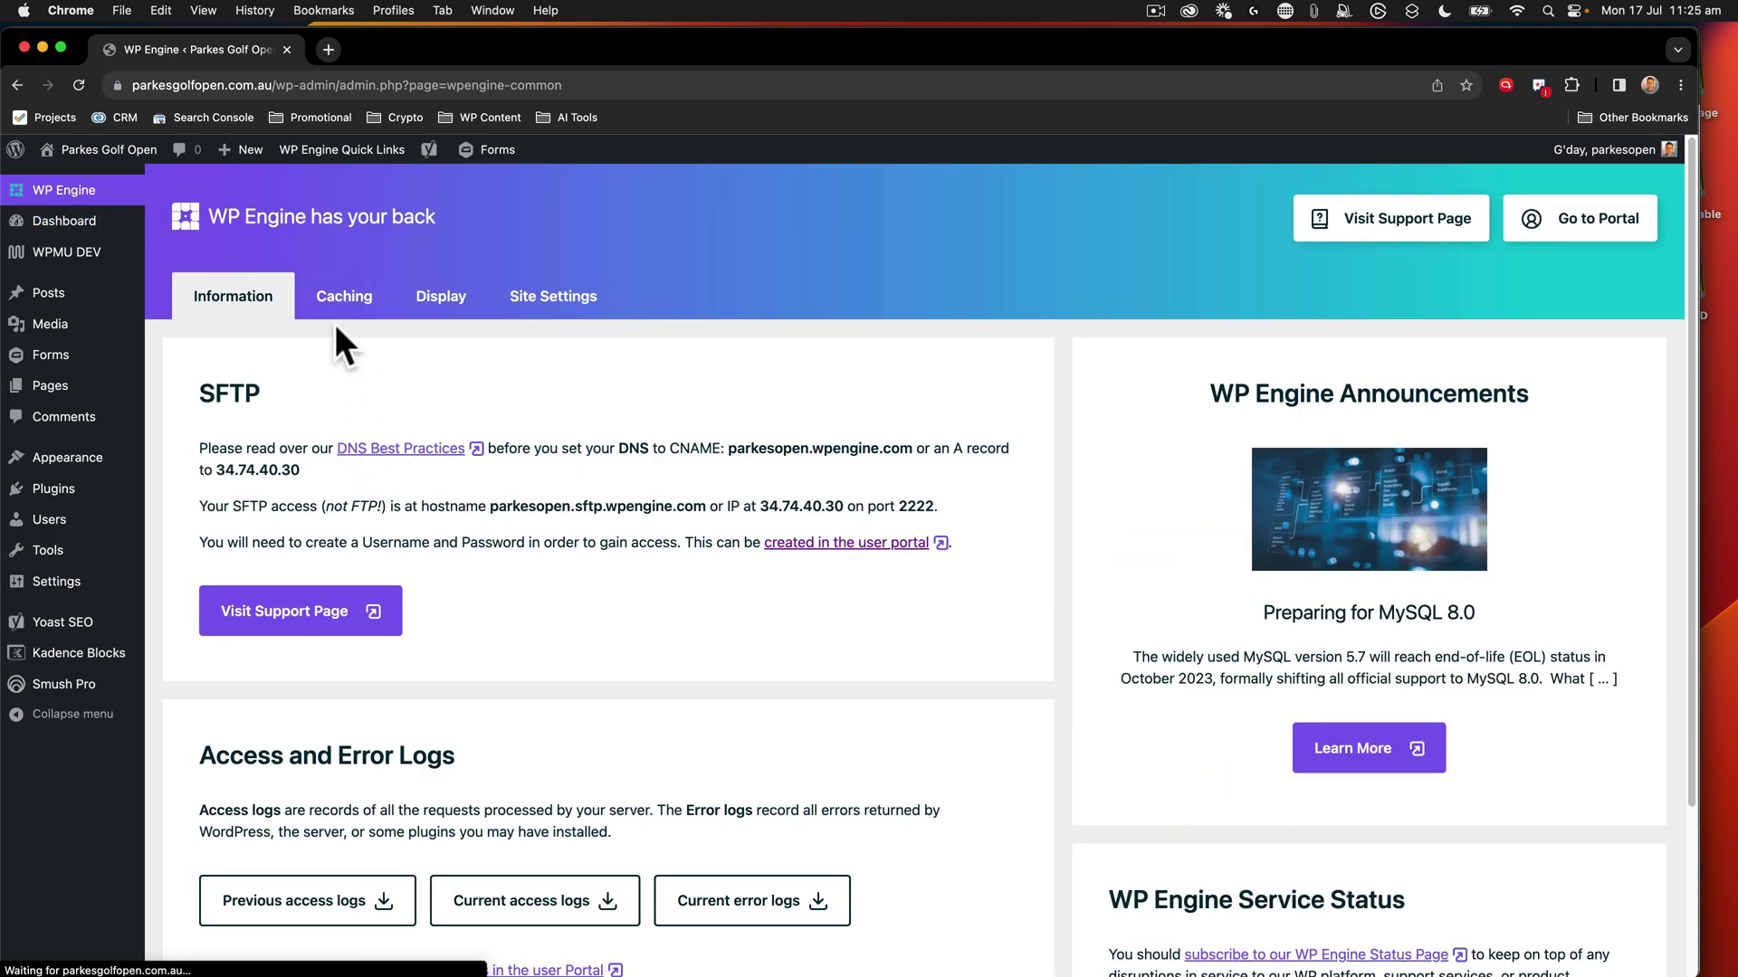
{"action": "left_click", "coordinate": [342, 303]}
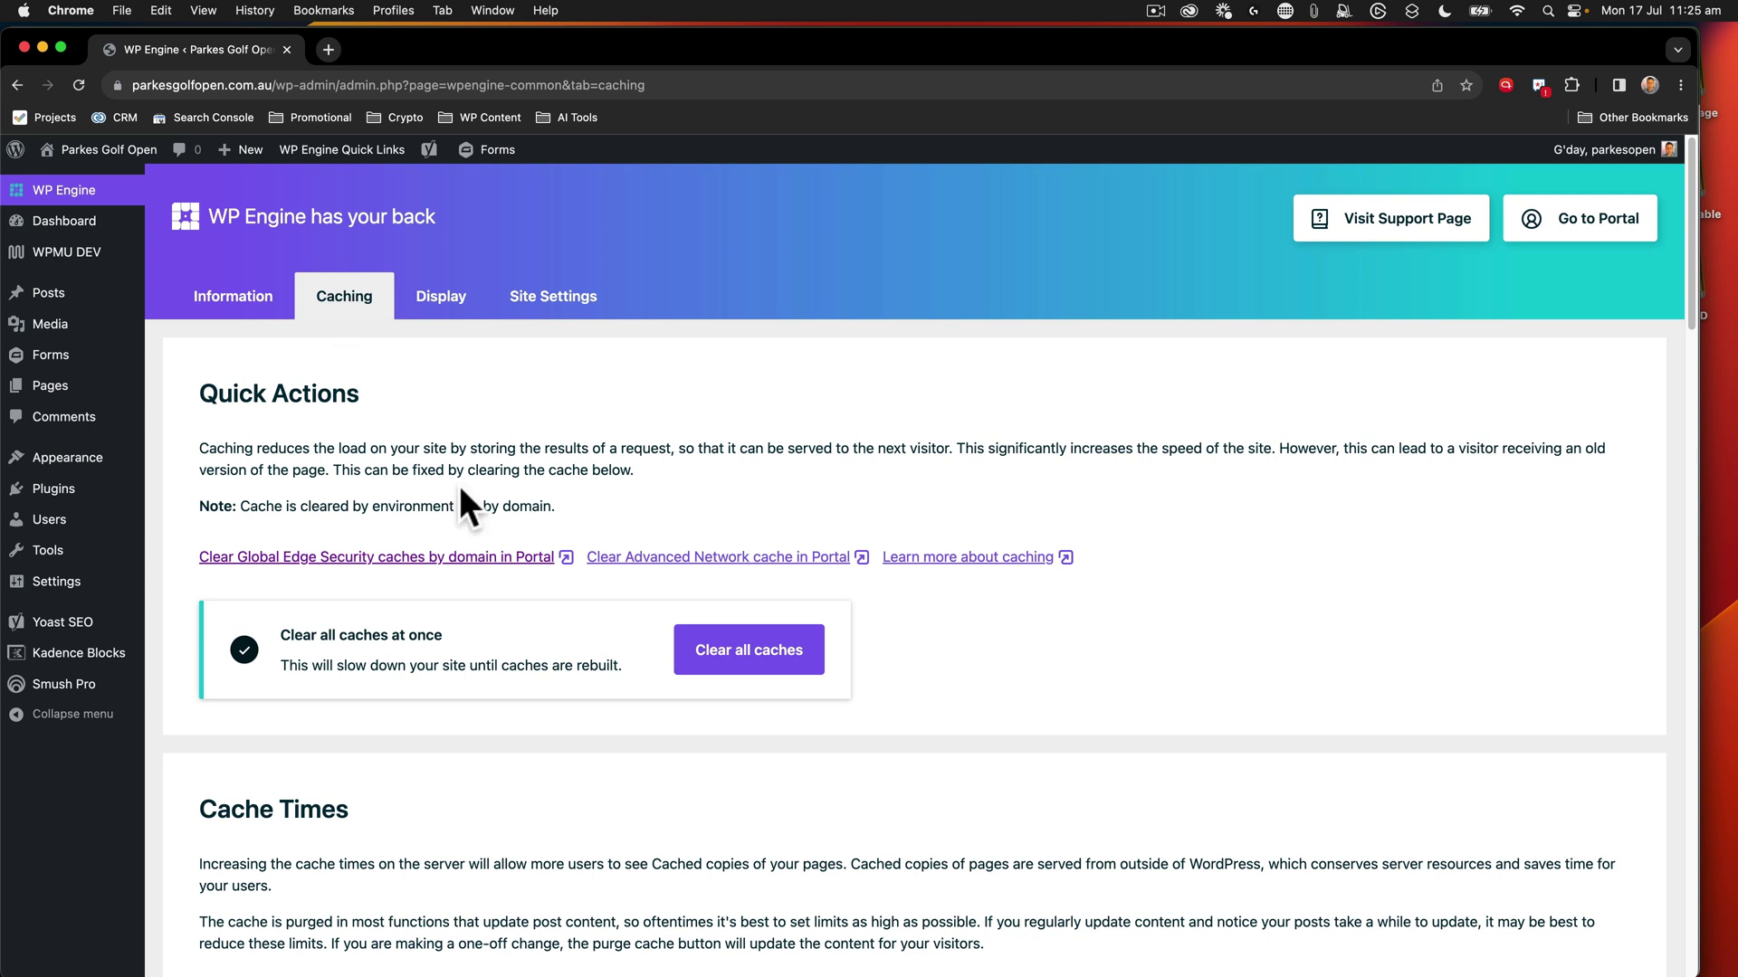
{"action": "left_click", "coordinate": [724, 652]}
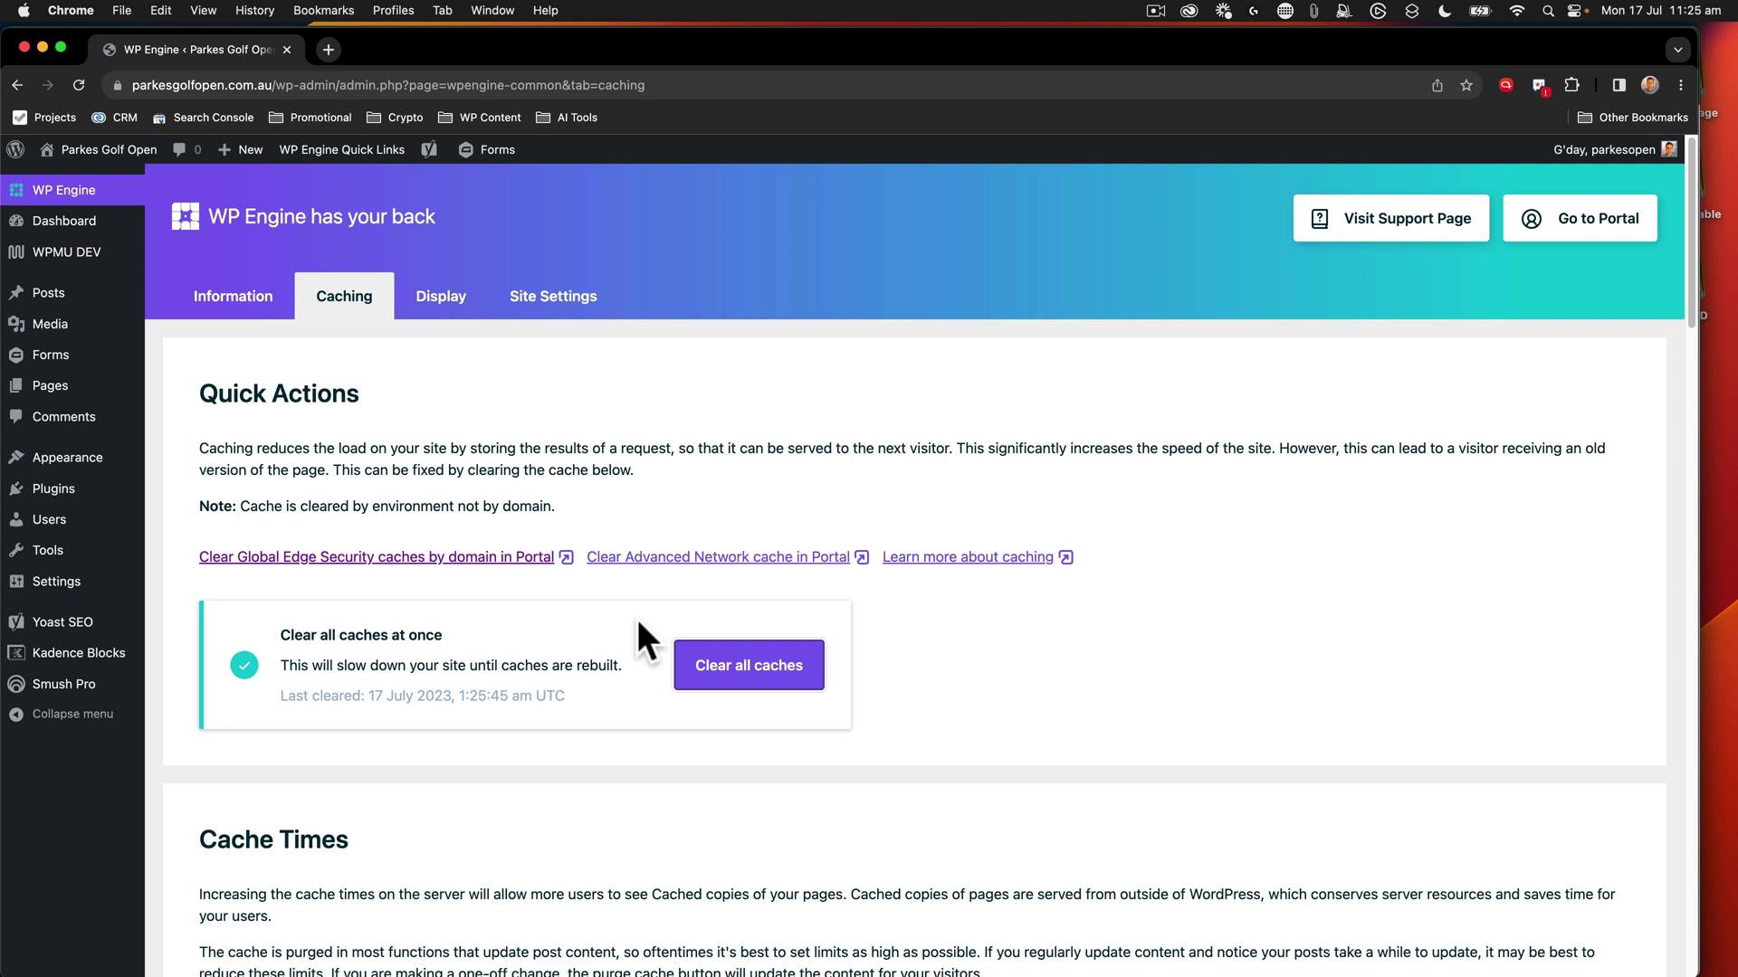
{"action": "scroll", "coordinate": [569, 596], "scroll_direction": "down", "scroll_amount": 5}
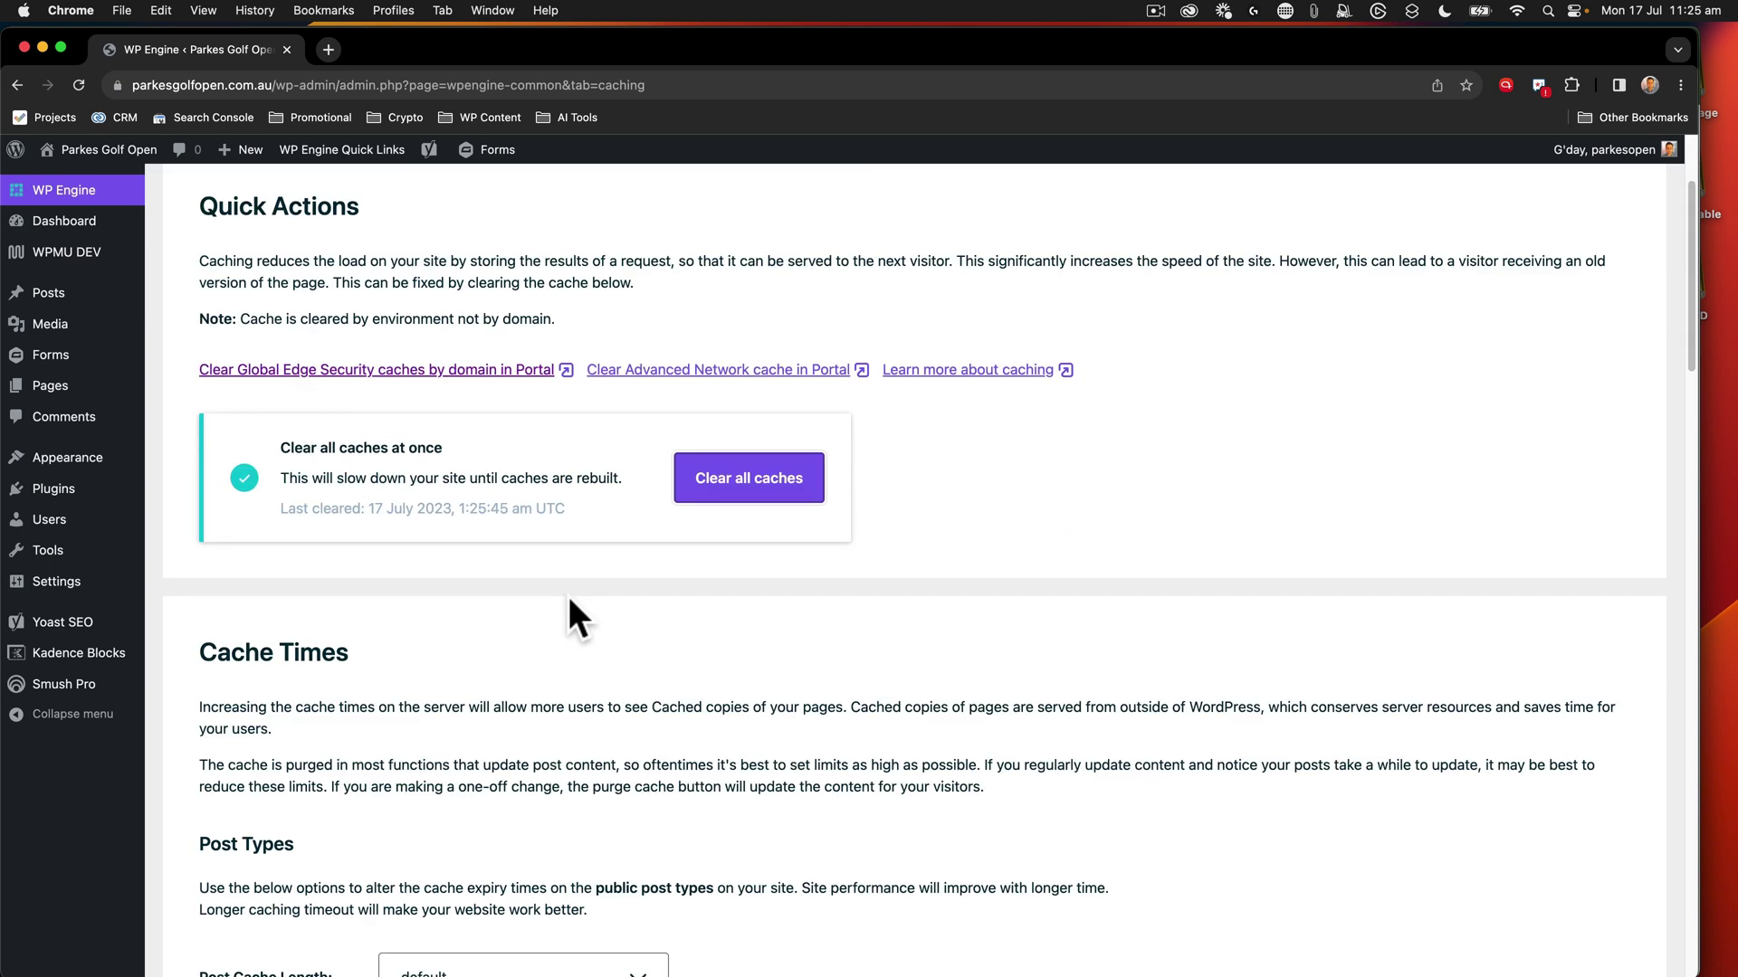
{"action": "scroll", "coordinate": [568, 596], "scroll_direction": "up", "scroll_amount": 5}
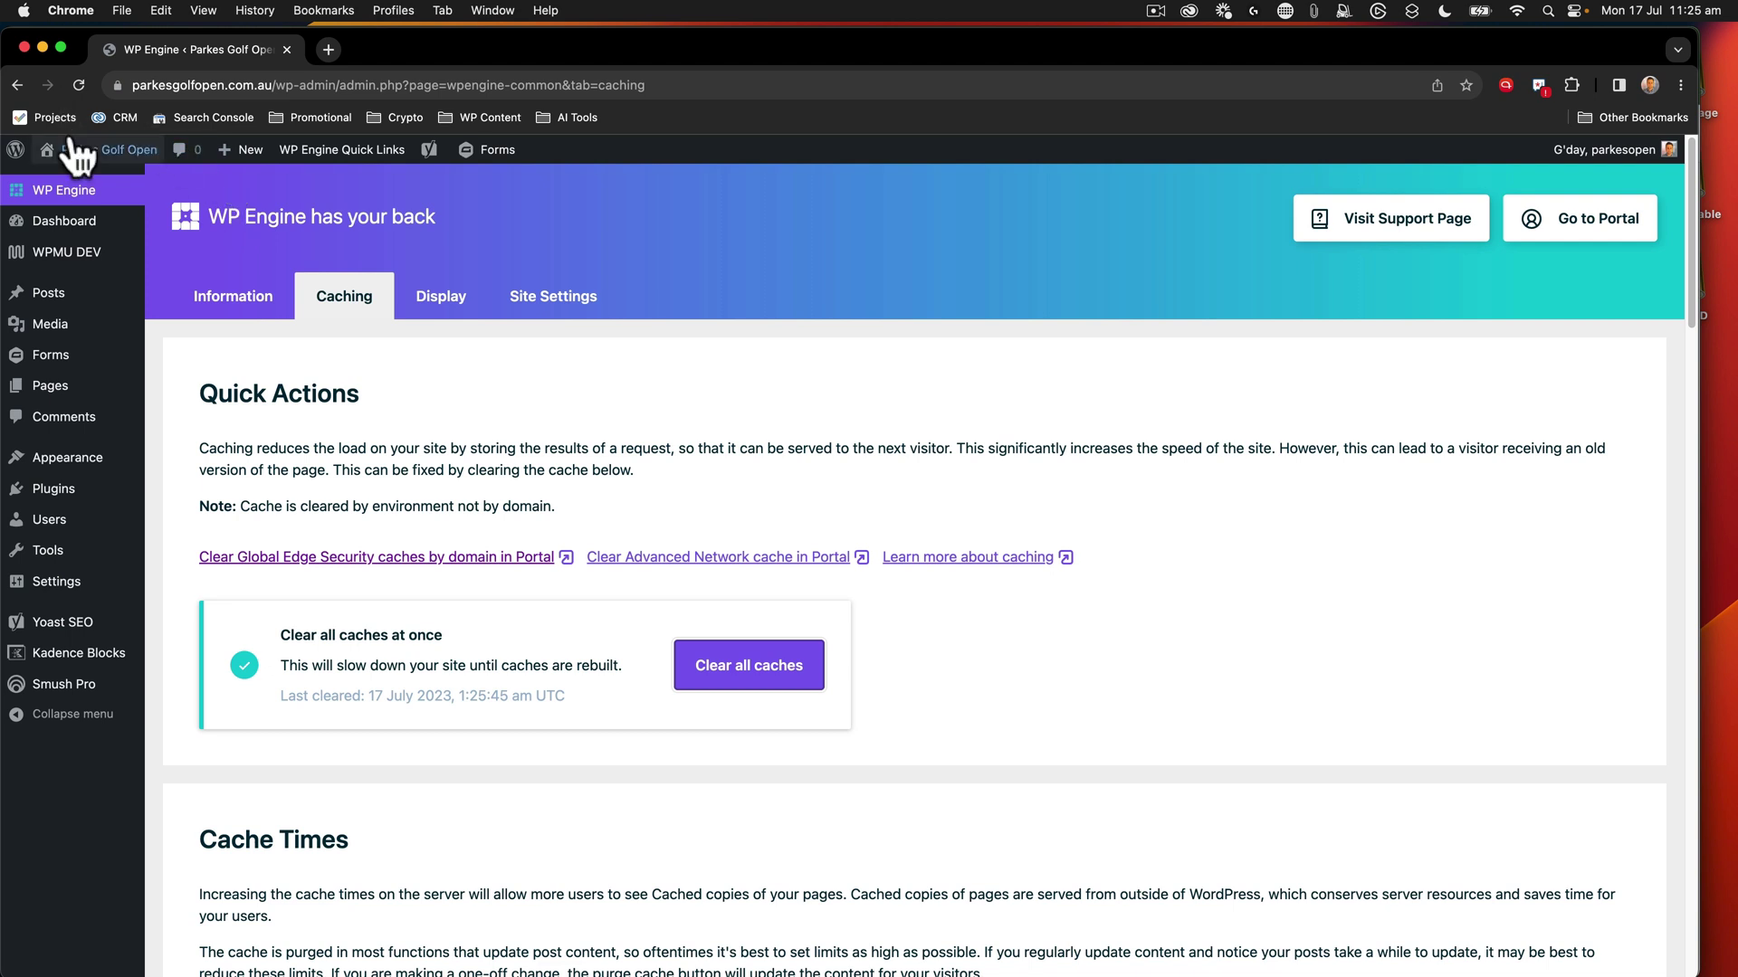
View the live site, then switch back to the Google Analytics browser window.
{"action": "mouse_move", "coordinate": [96, 150]}
{"action": "left_click", "coordinate": [94, 184]}
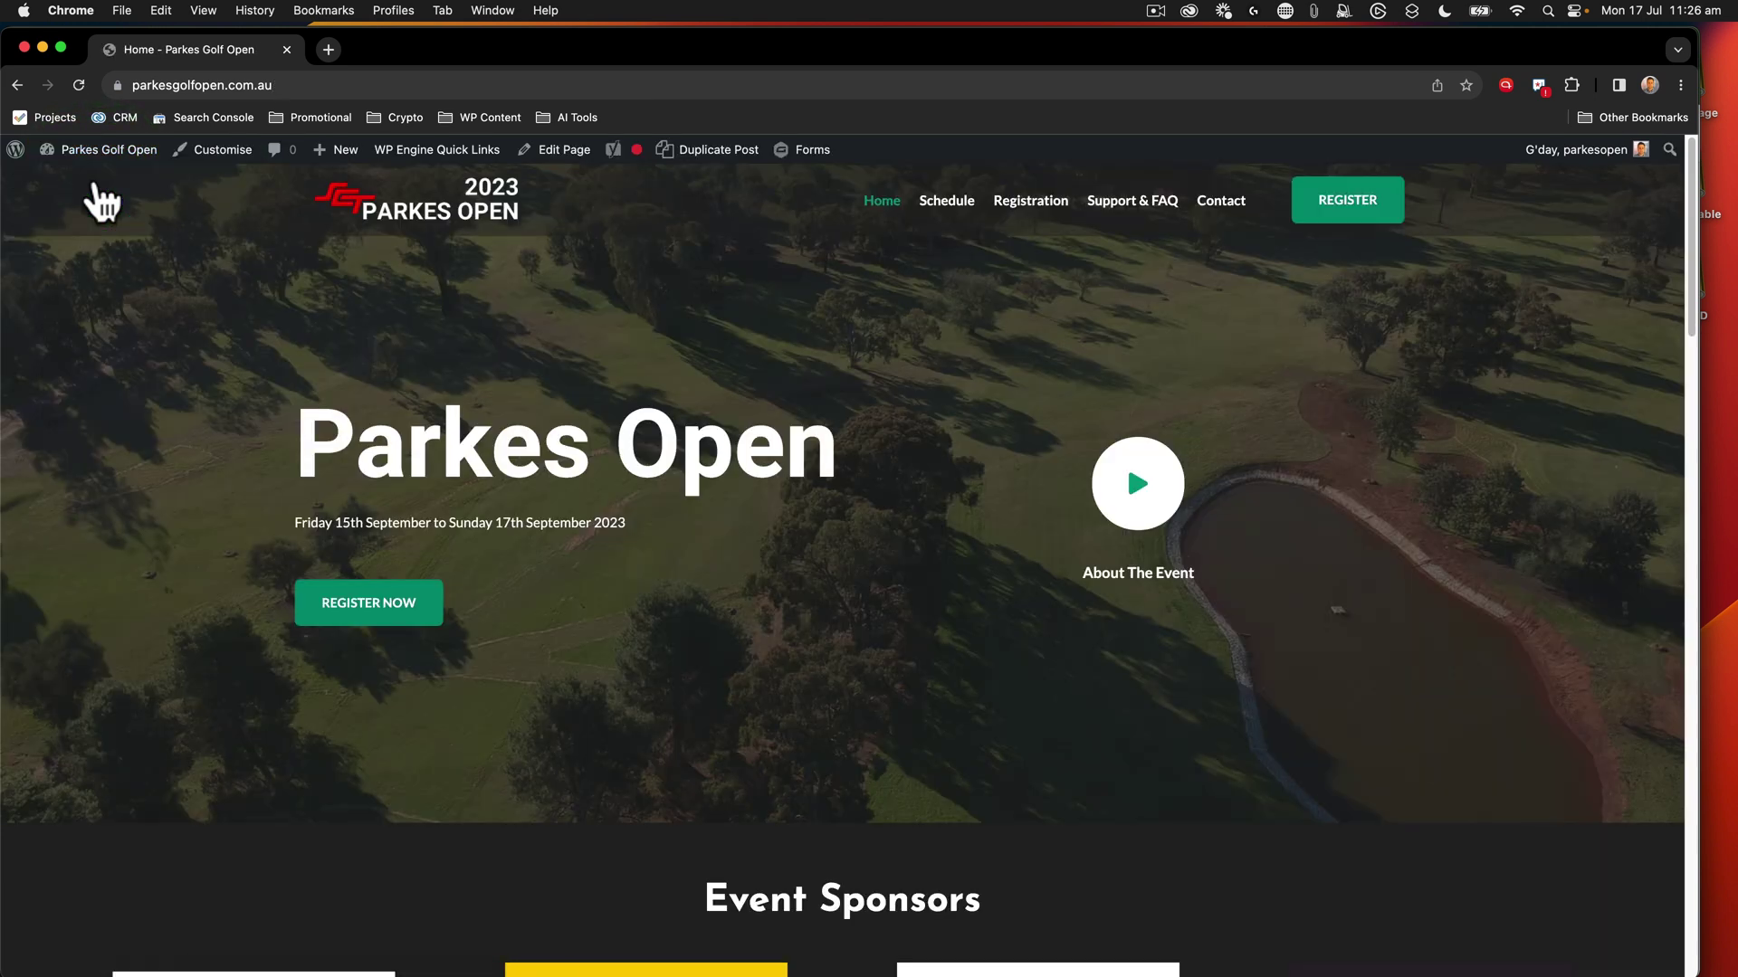
{"action": "key", "text": "super+Tab"}
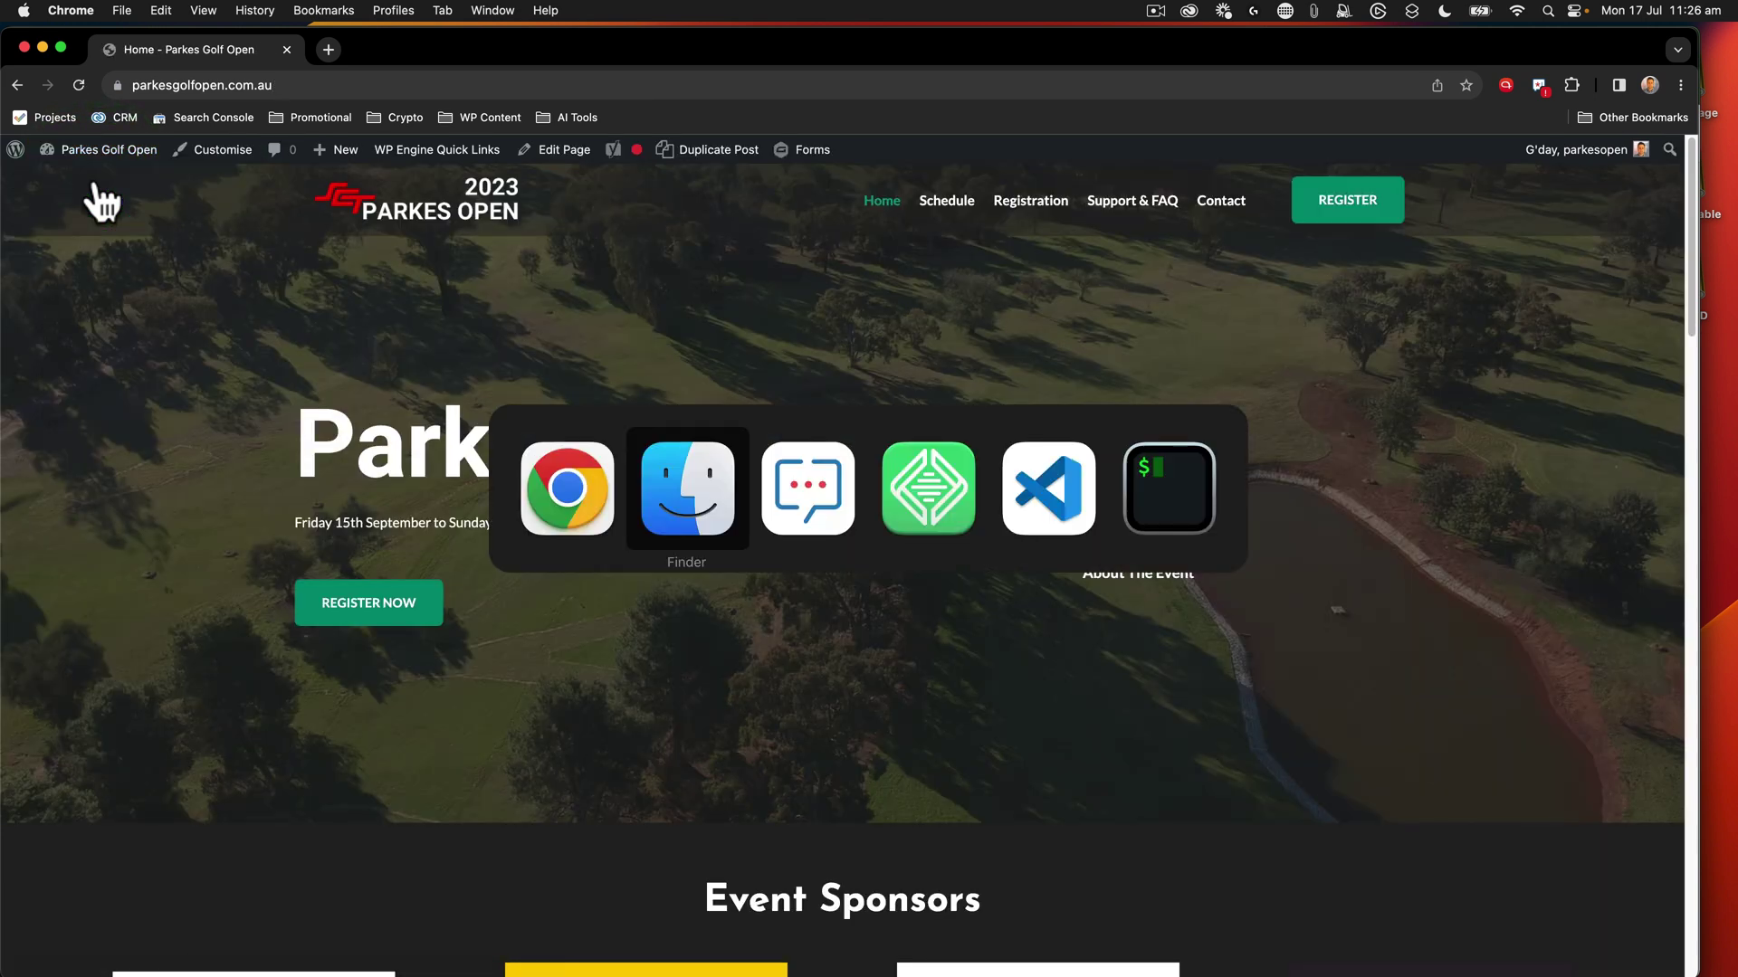
{"action": "left_click", "coordinate": [568, 488]}
{"action": "left_click", "coordinate": [493, 10]}
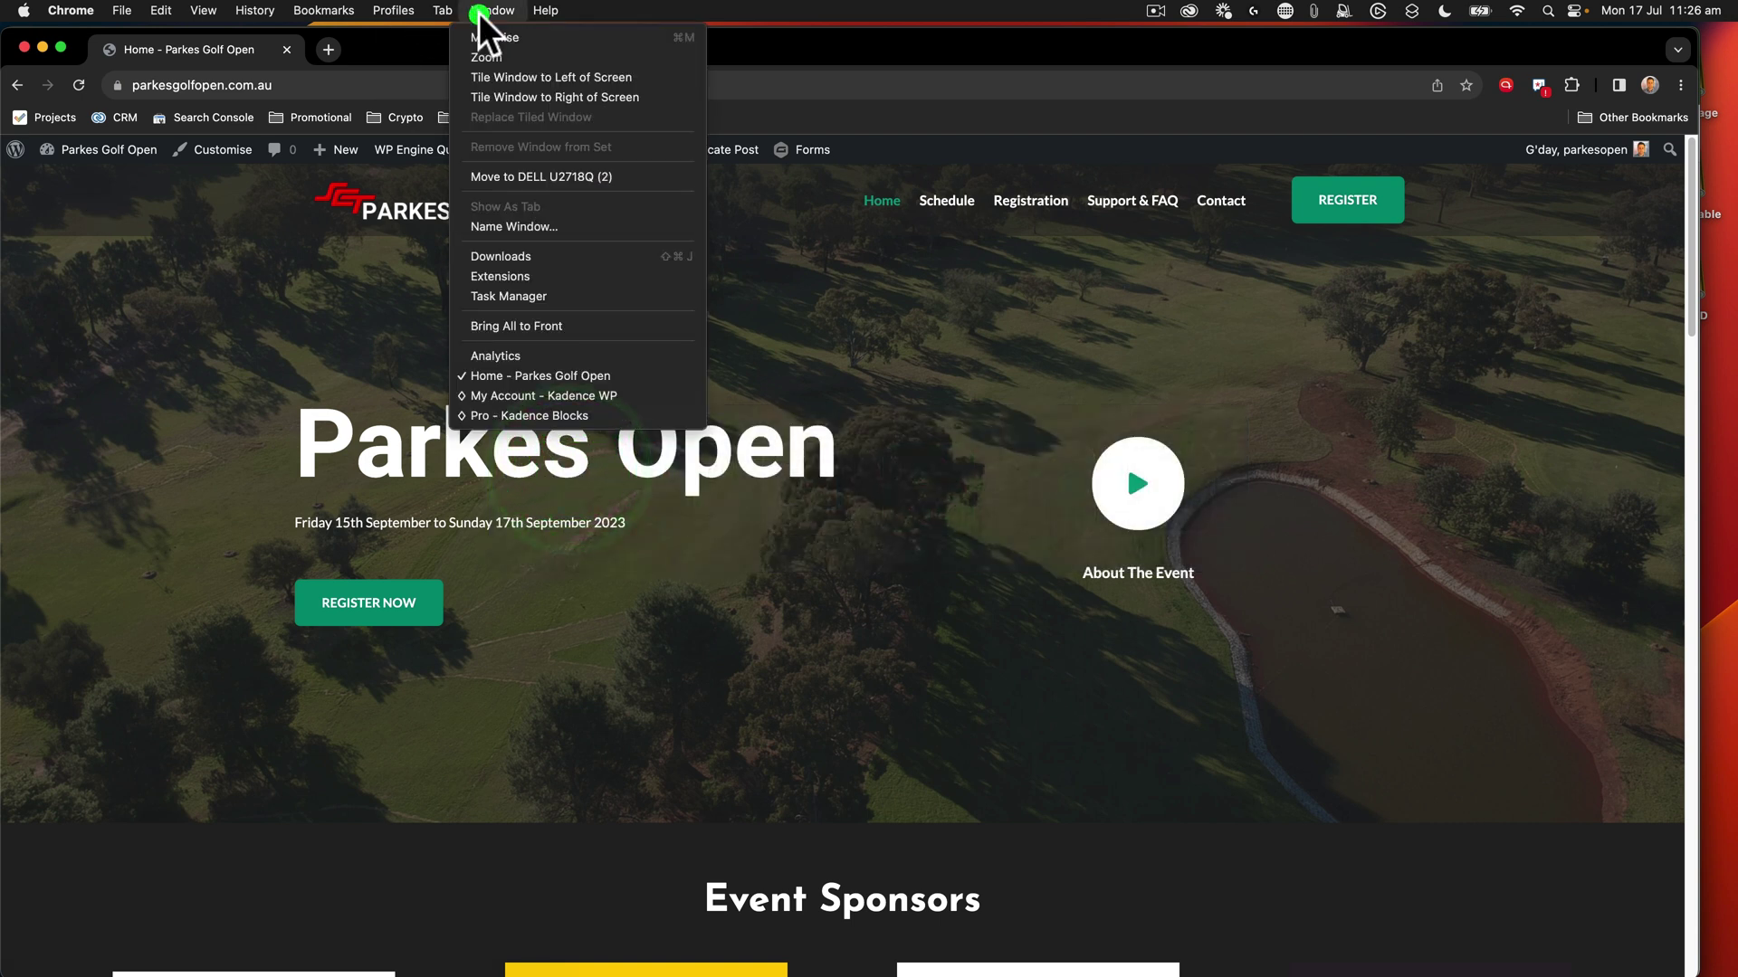
{"action": "left_click", "coordinate": [507, 355]}
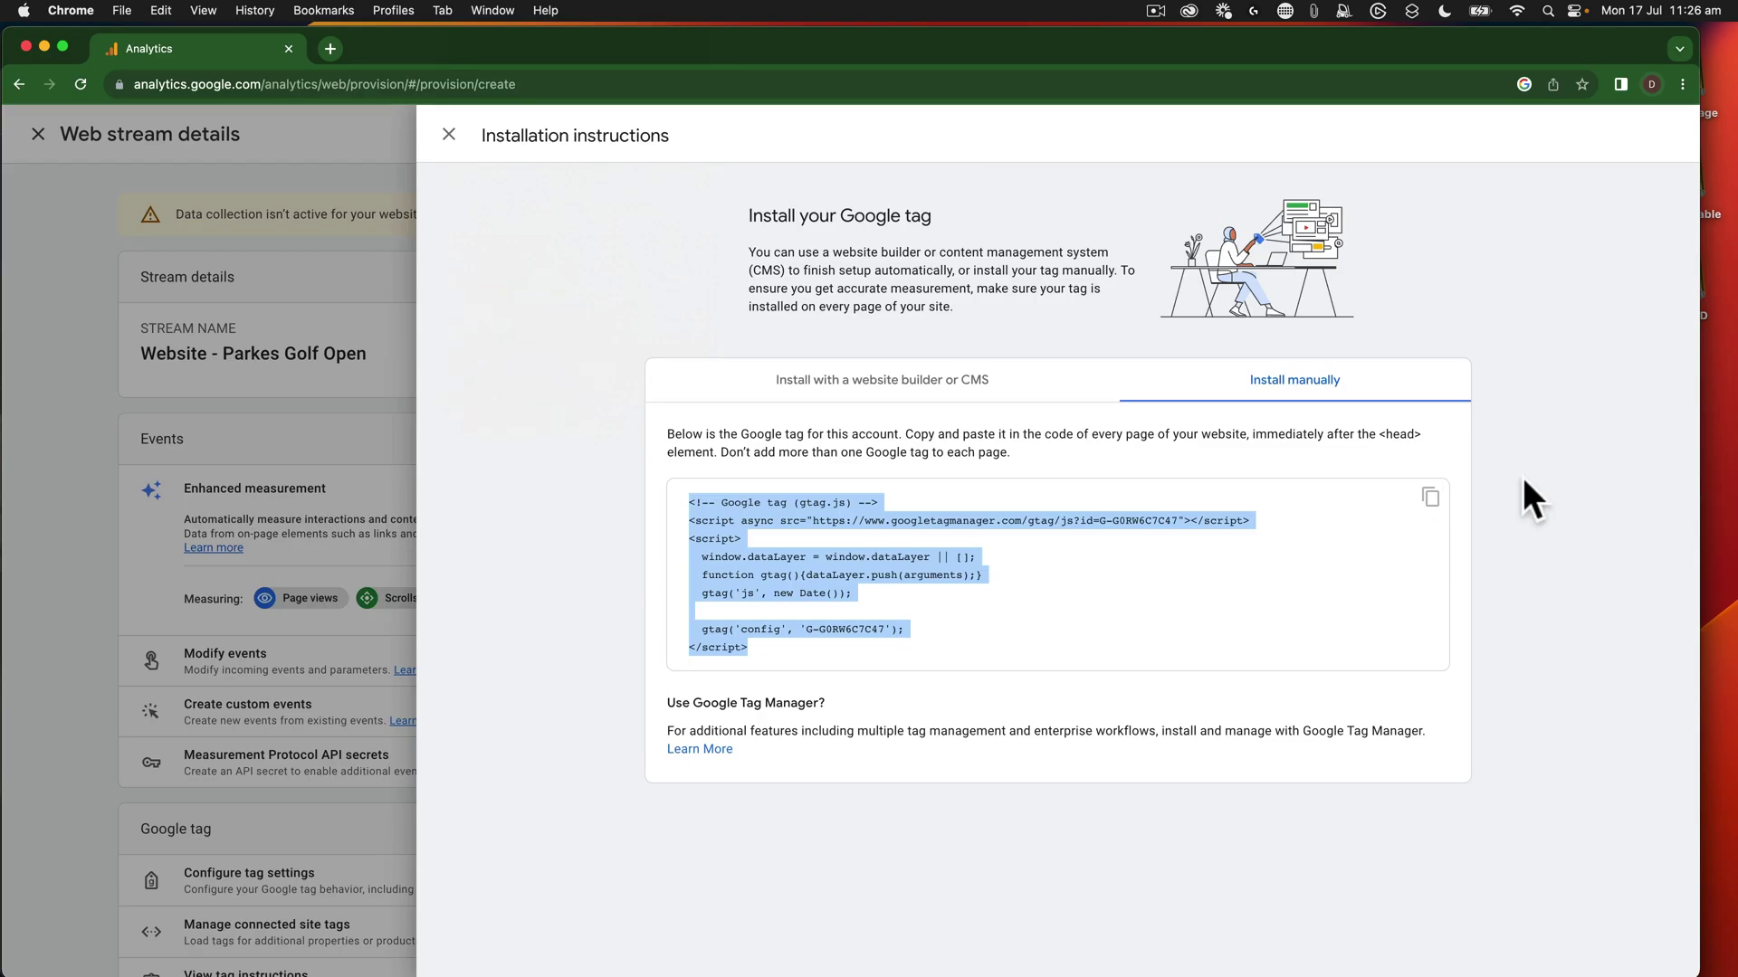
Close the installation and stream detail panels, then continue to the Analytics Home.
{"action": "left_click", "coordinate": [449, 134]}
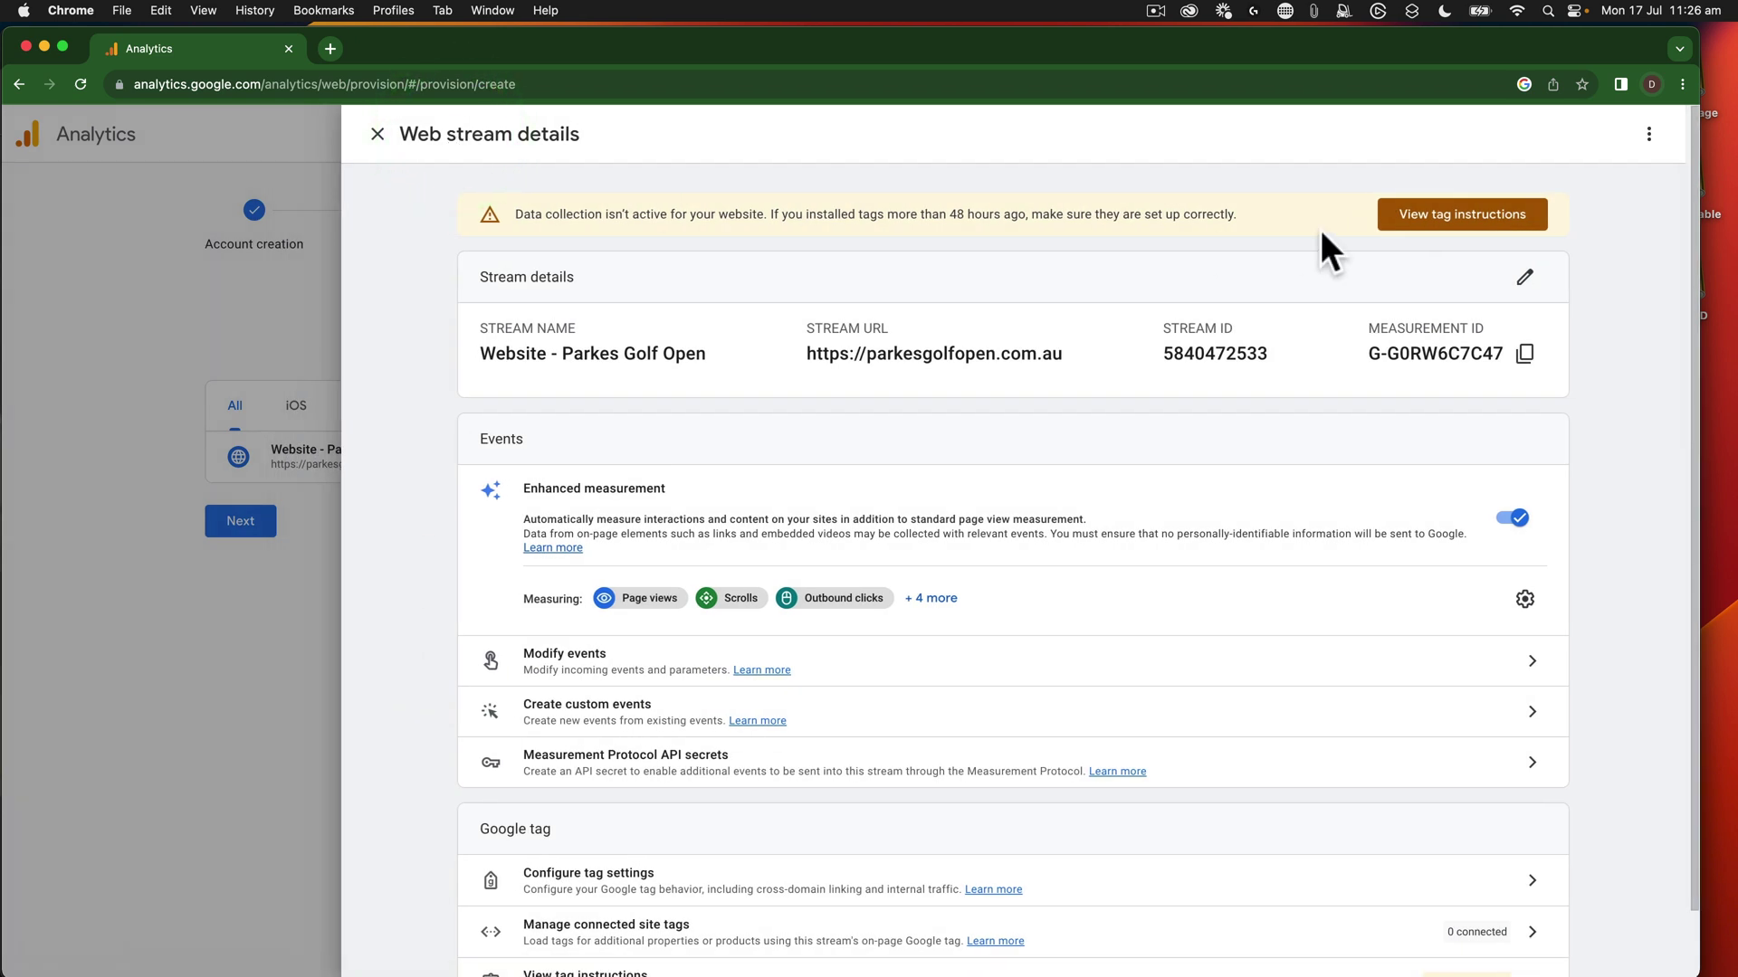
{"action": "left_click", "coordinate": [377, 134]}
{"action": "left_click", "coordinate": [253, 519]}
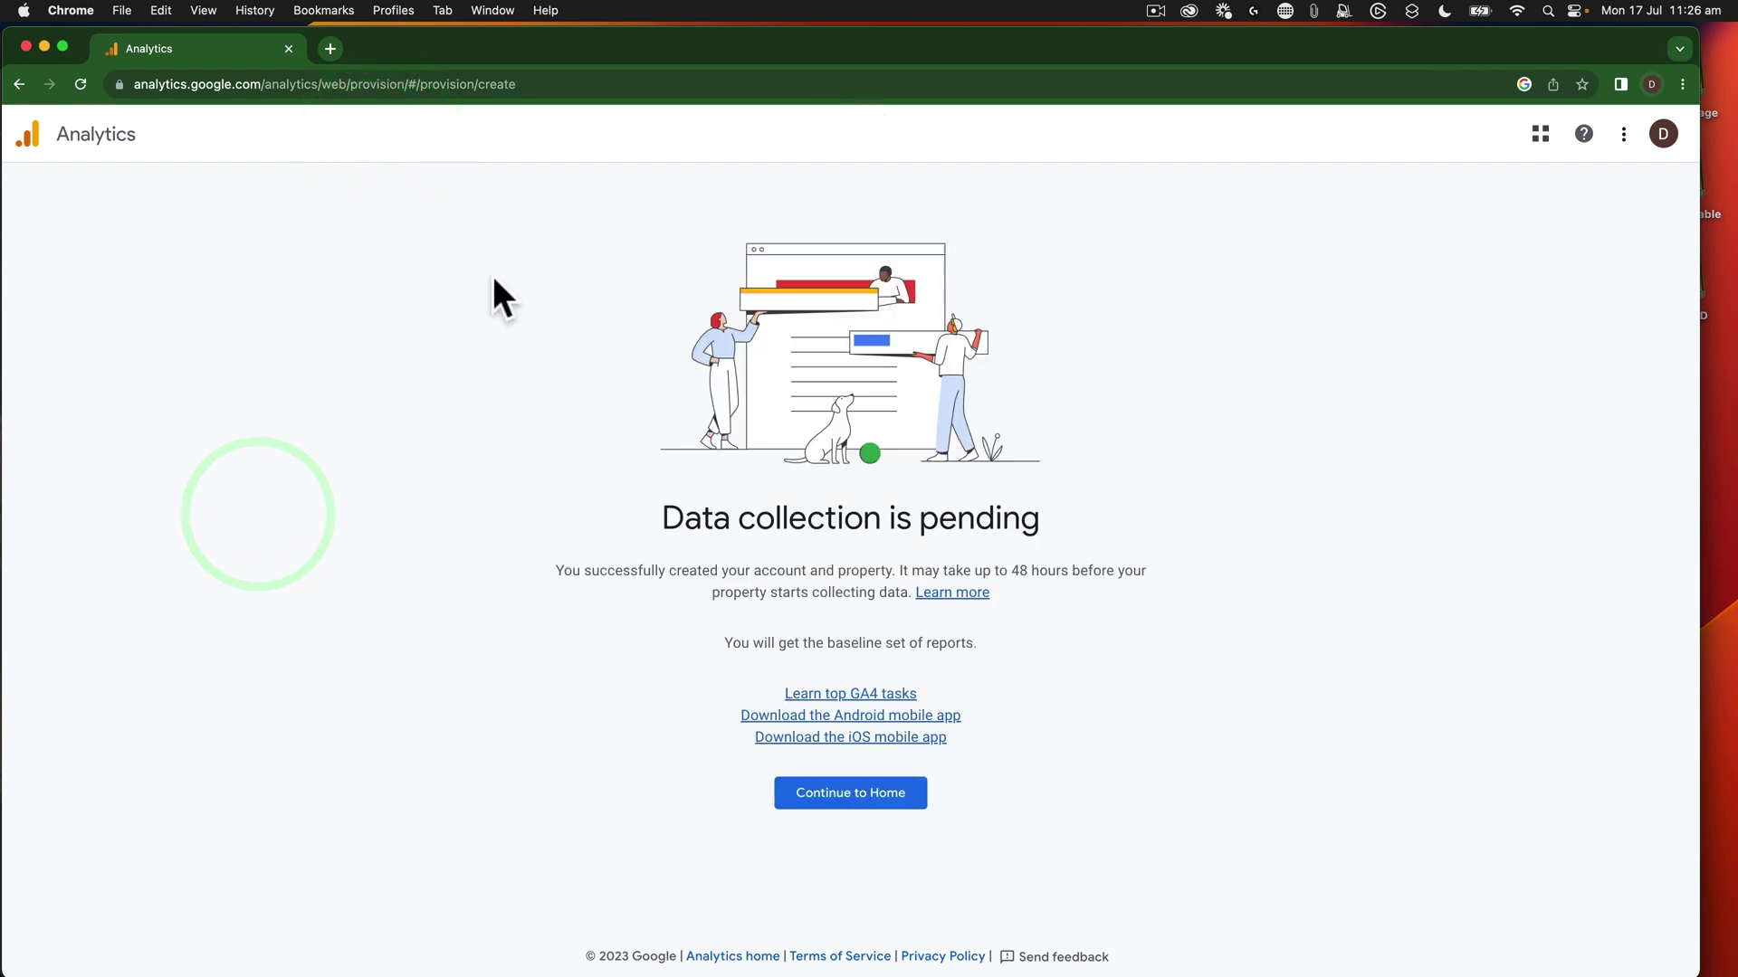
{"action": "left_click", "coordinate": [866, 795]}
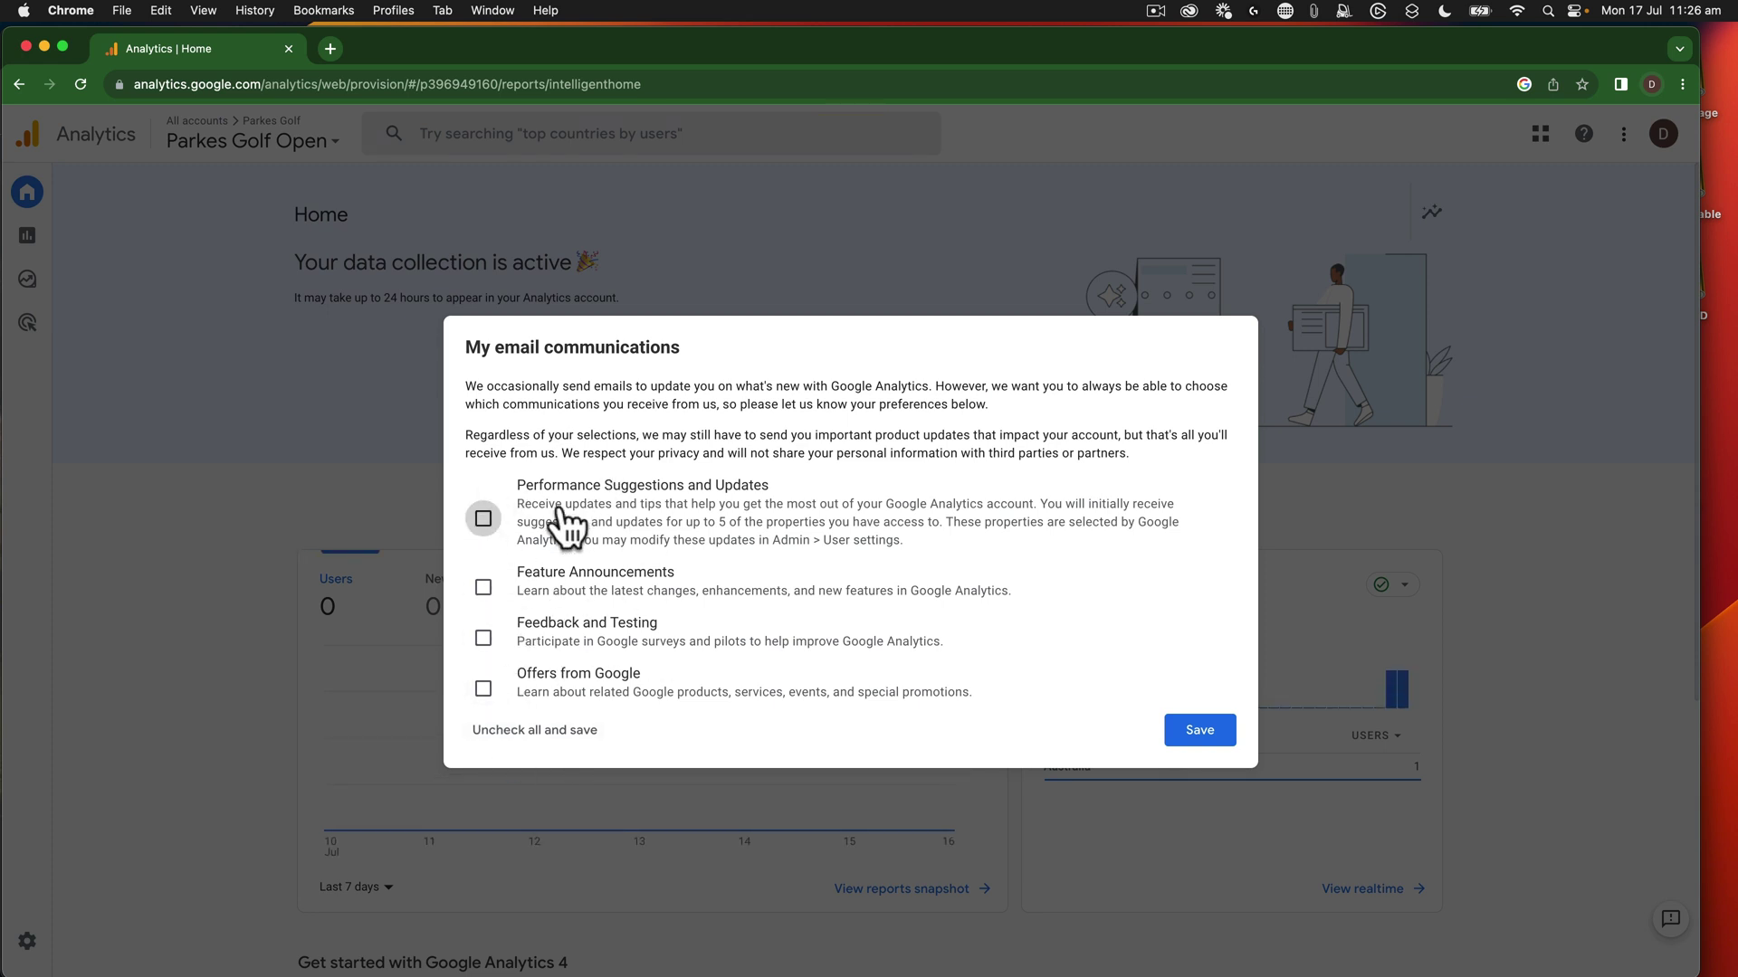
Save the email preferences and check Home shows 1 user from Australia in the last 30 minutes.
{"action": "left_click", "coordinate": [1198, 731]}
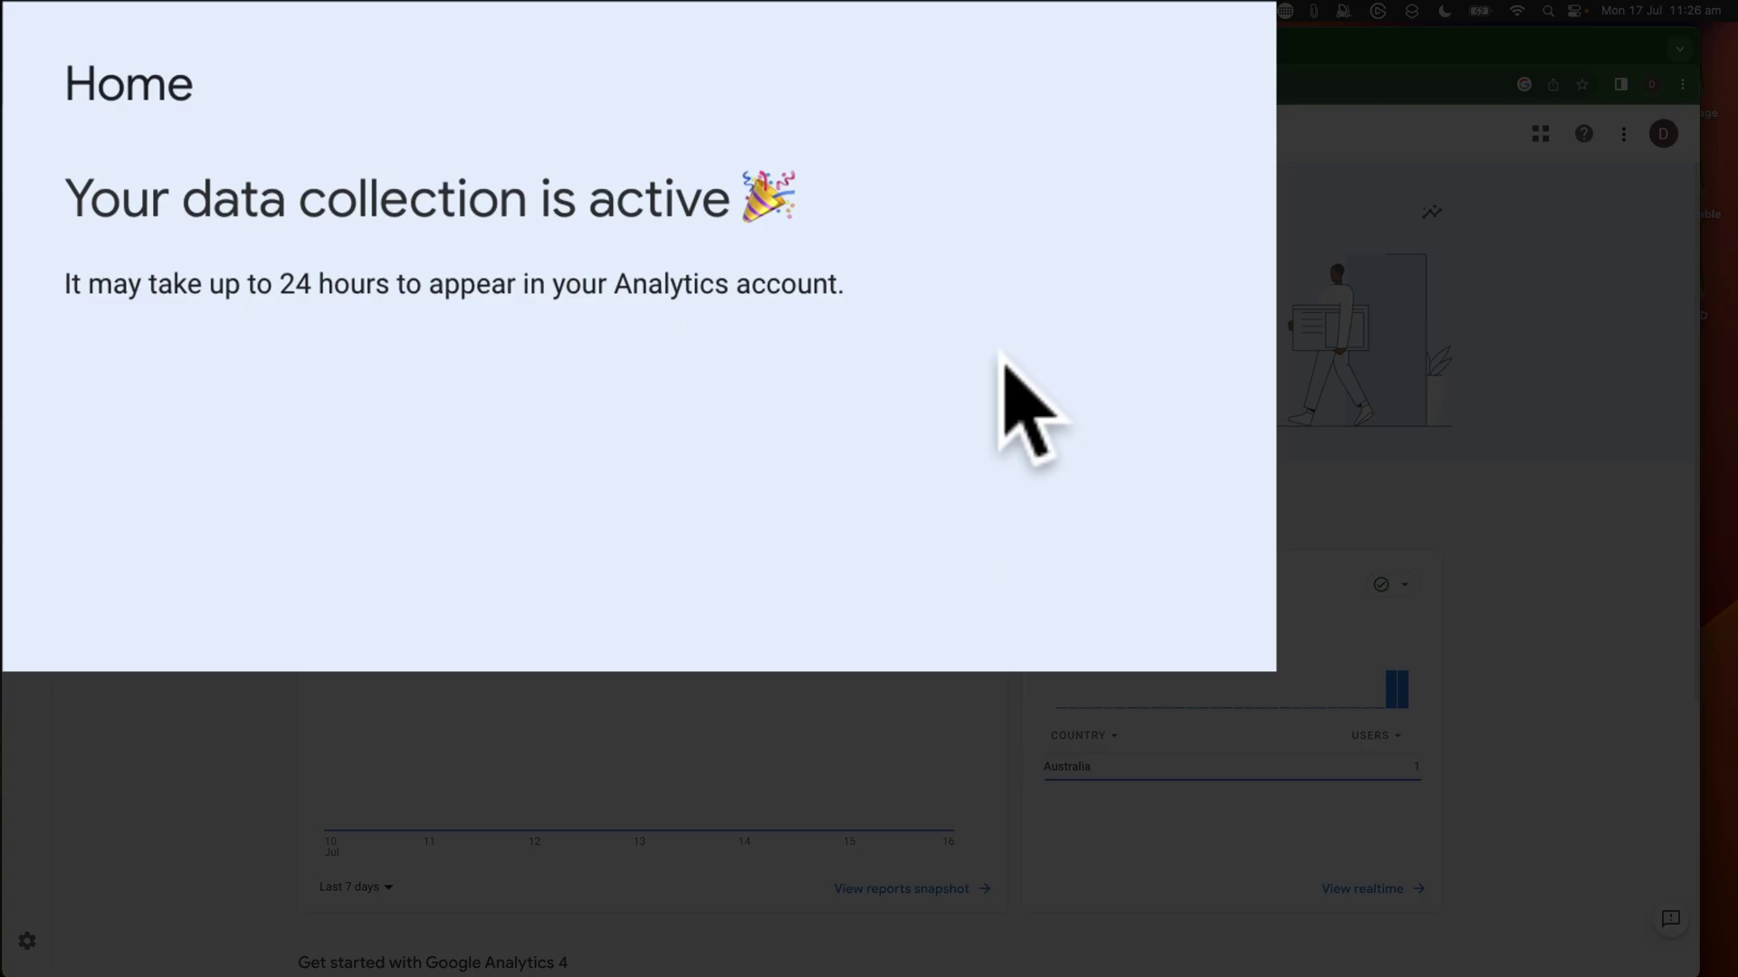
{"action": "scroll", "coordinate": [1030, 527], "scroll_direction": "down", "scroll_amount": 5}
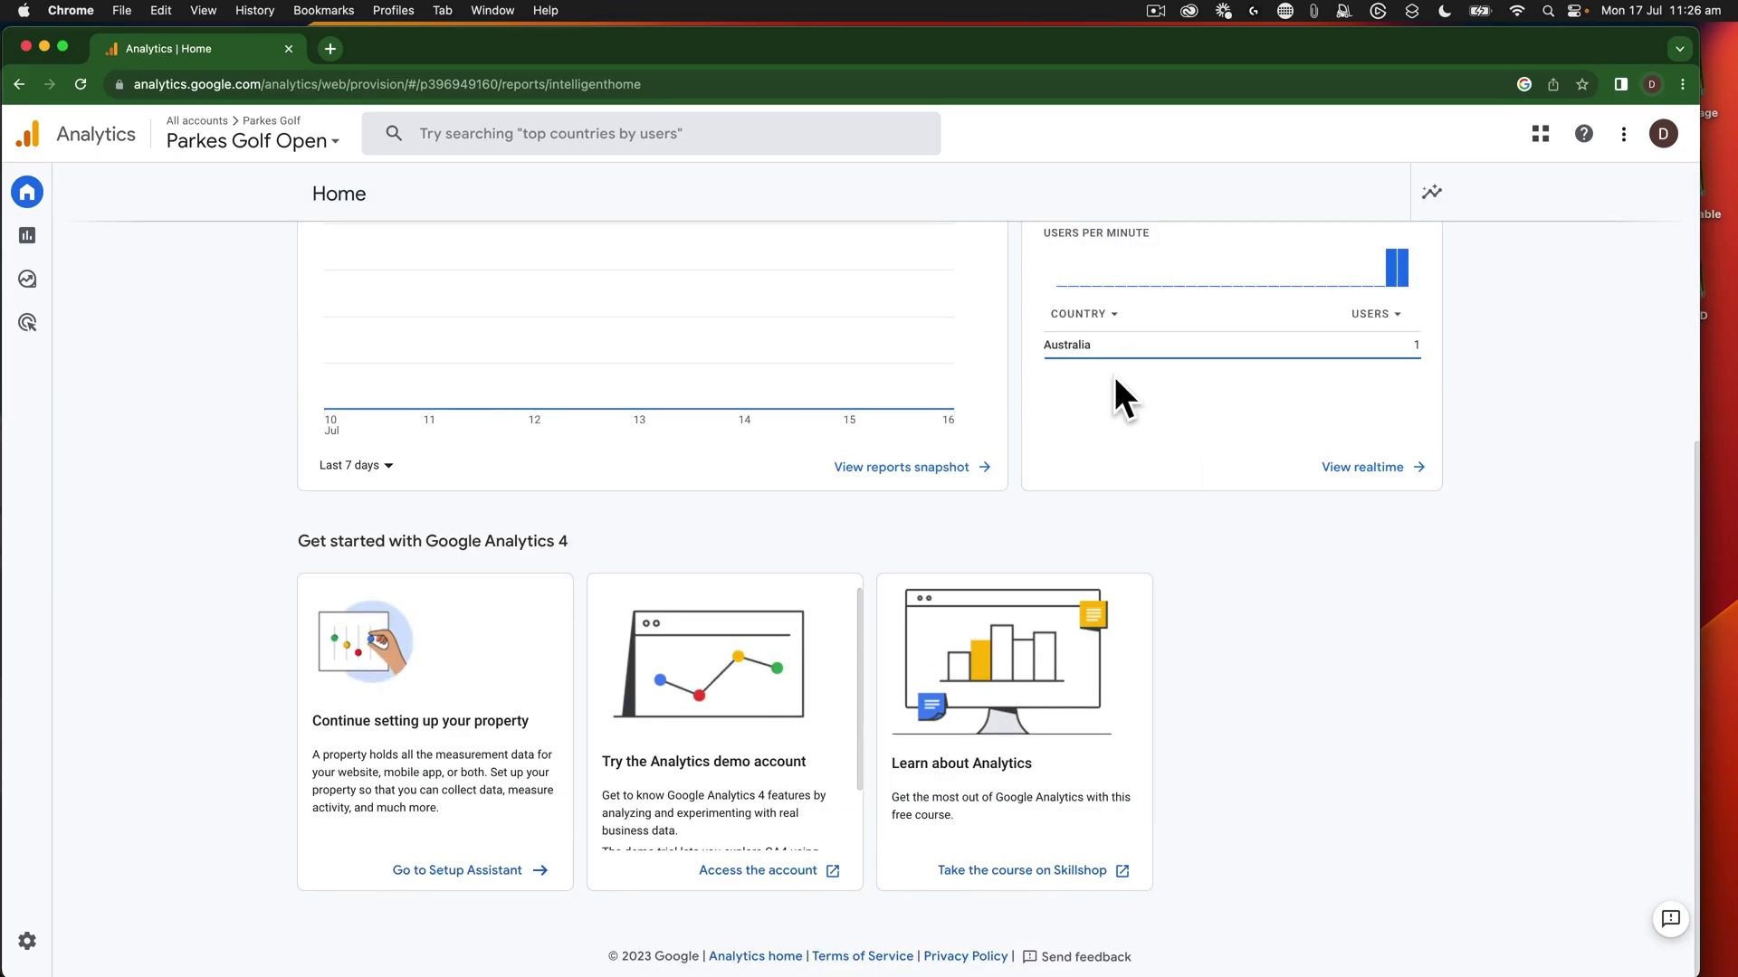
{"action": "scroll", "coordinate": [1115, 380], "scroll_direction": "up", "scroll_amount": 3}
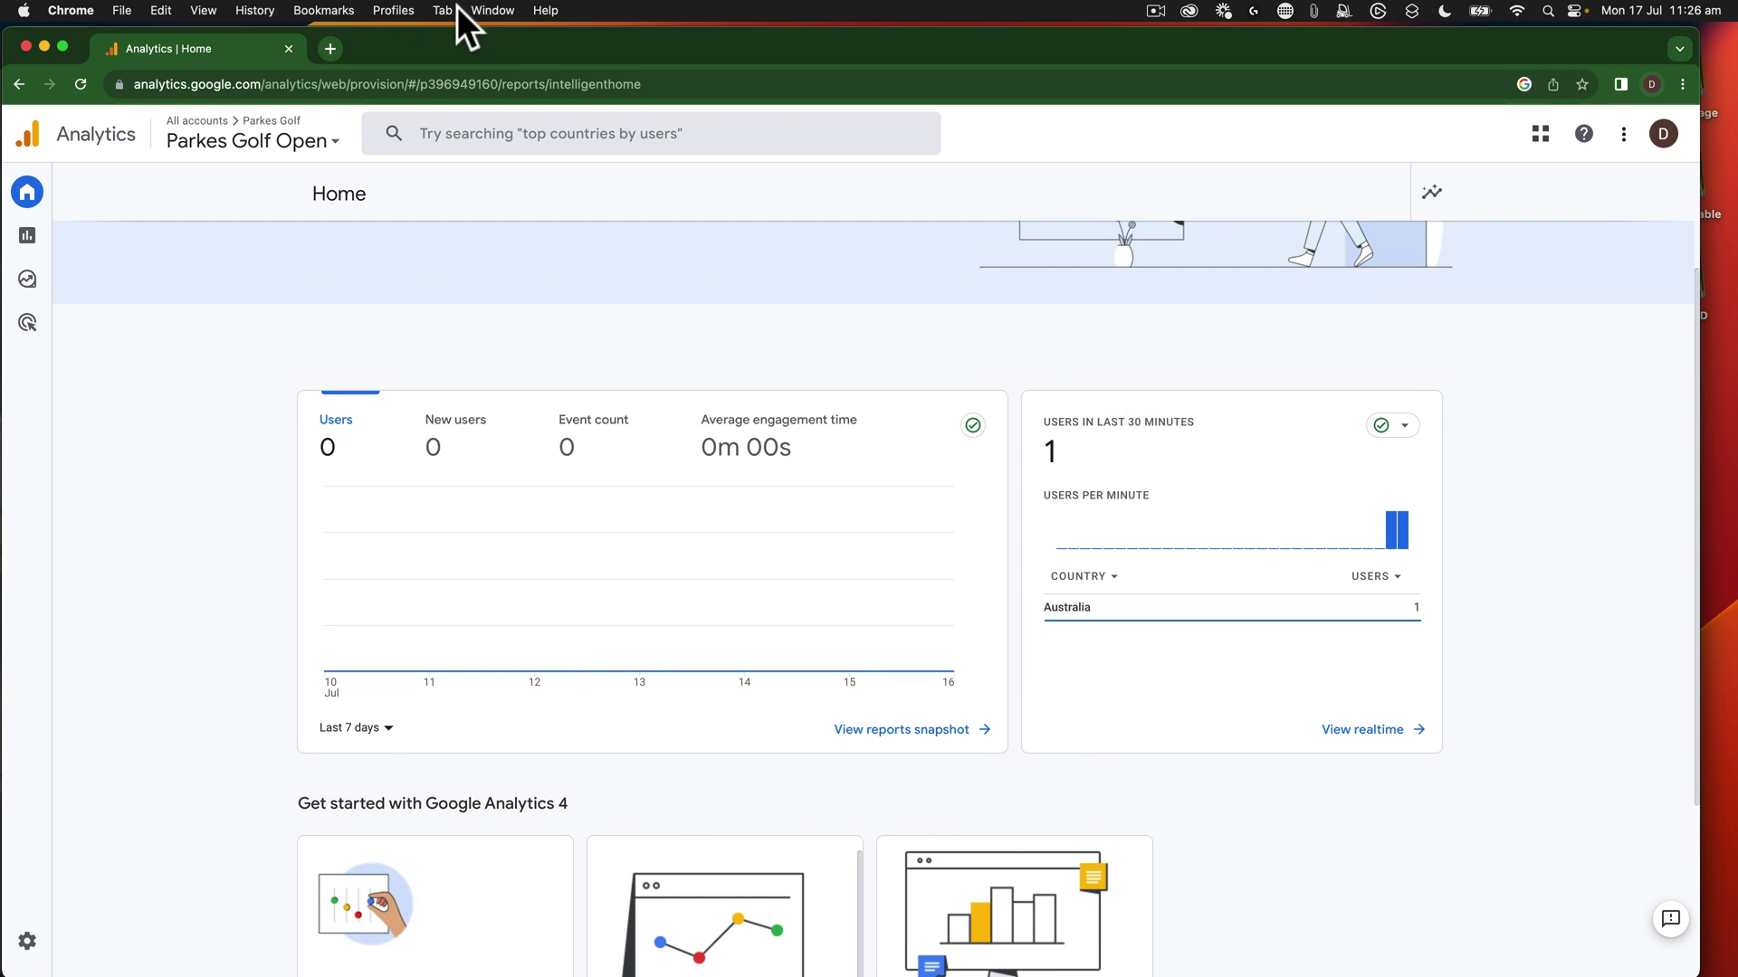
View the HTML page source of the Parkes Golf Open site window.
{"action": "left_click", "coordinate": [480, 10]}
{"action": "left_click", "coordinate": [547, 371]}
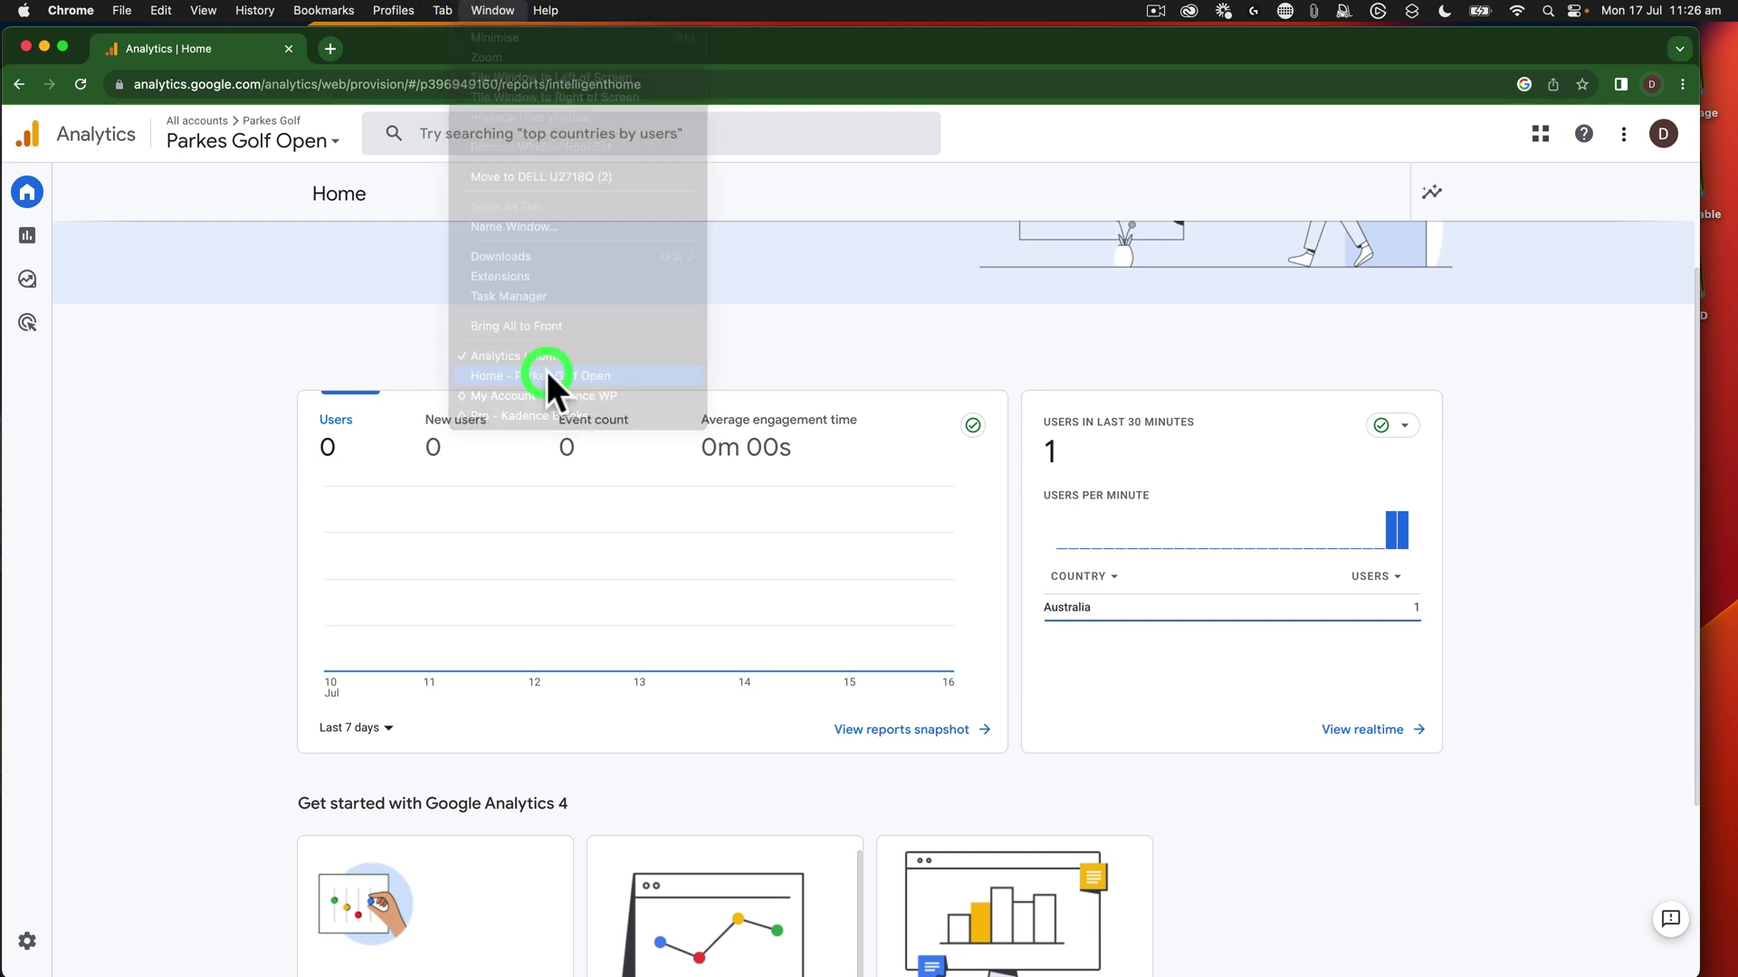
{"action": "right_click", "coordinate": [248, 309]}
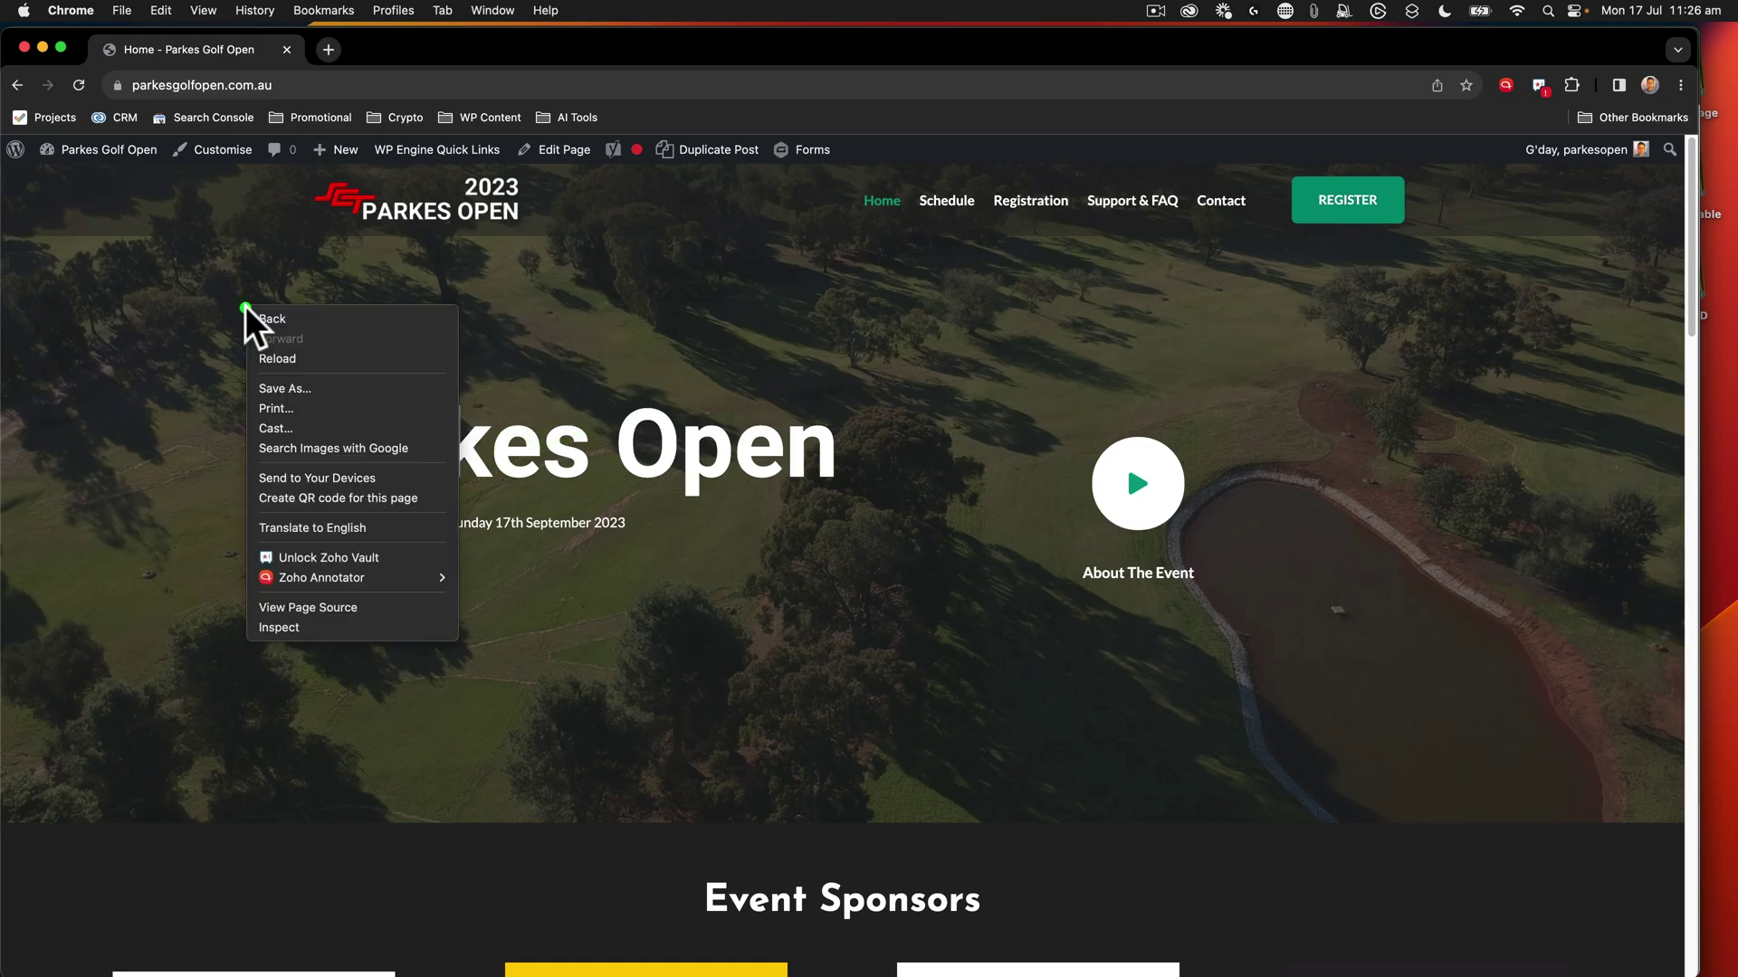
{"action": "left_click", "coordinate": [306, 608]}
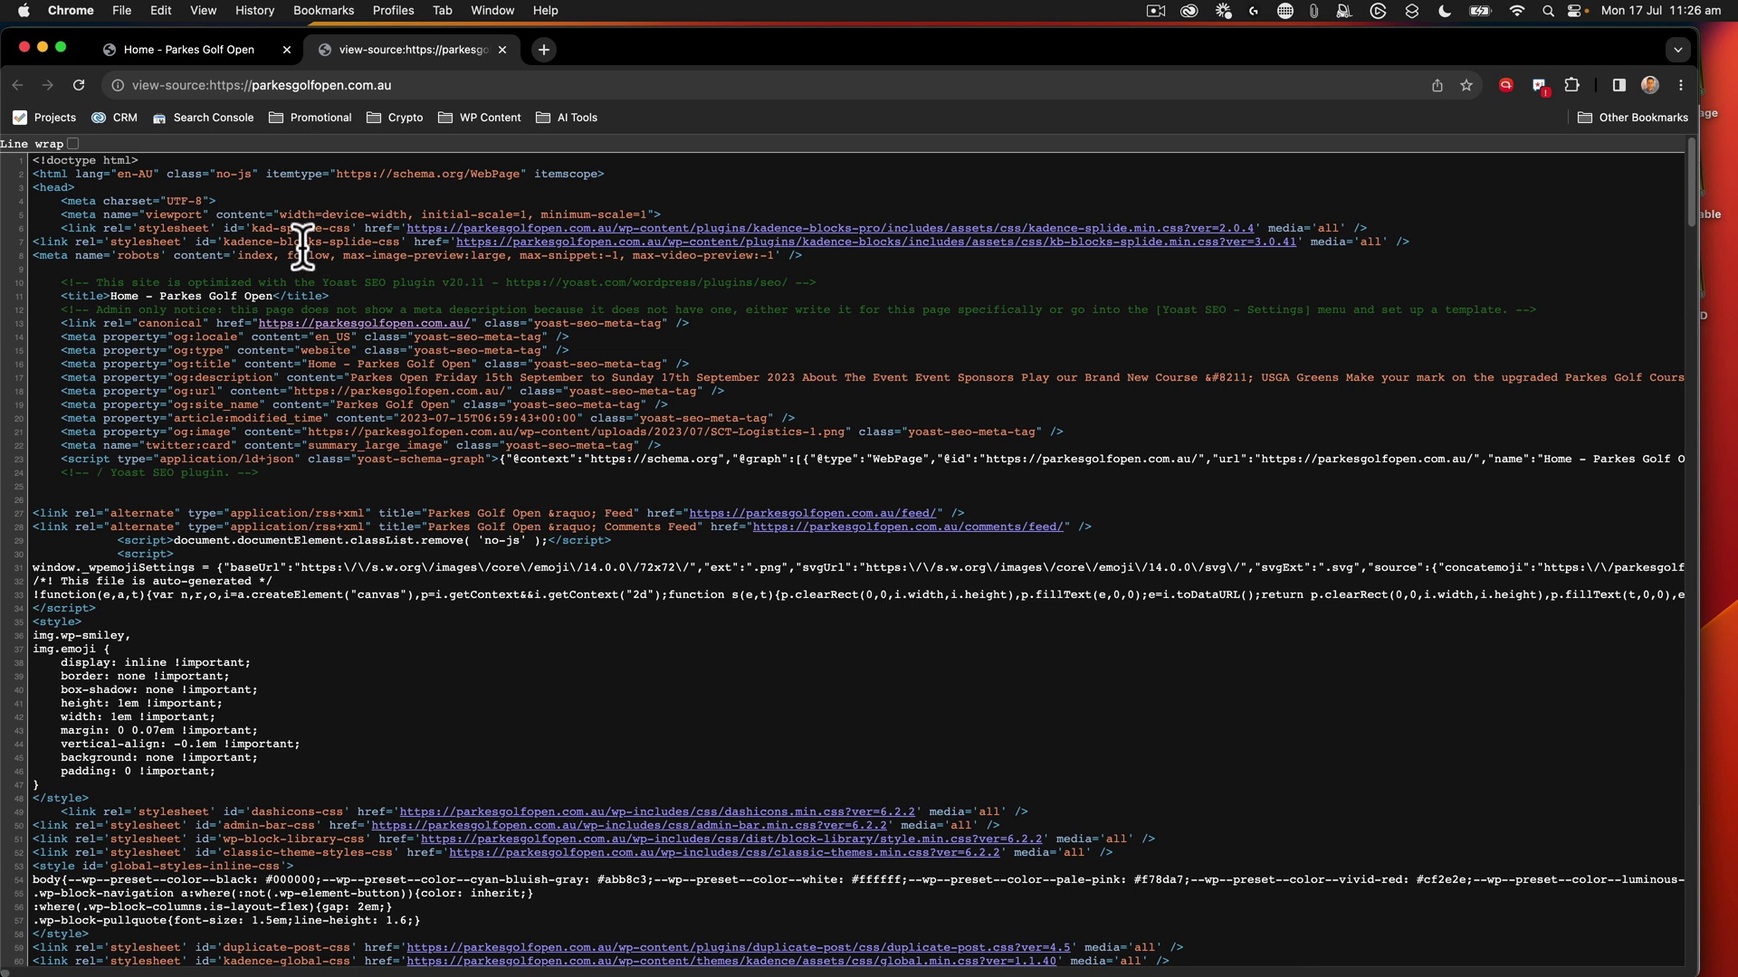
Search the source for 'google' and locate the G-G0RW6C7C47 gtag.js snippet.
{"action": "scroll", "coordinate": [302, 246], "scroll_direction": "down", "scroll_amount": 2}
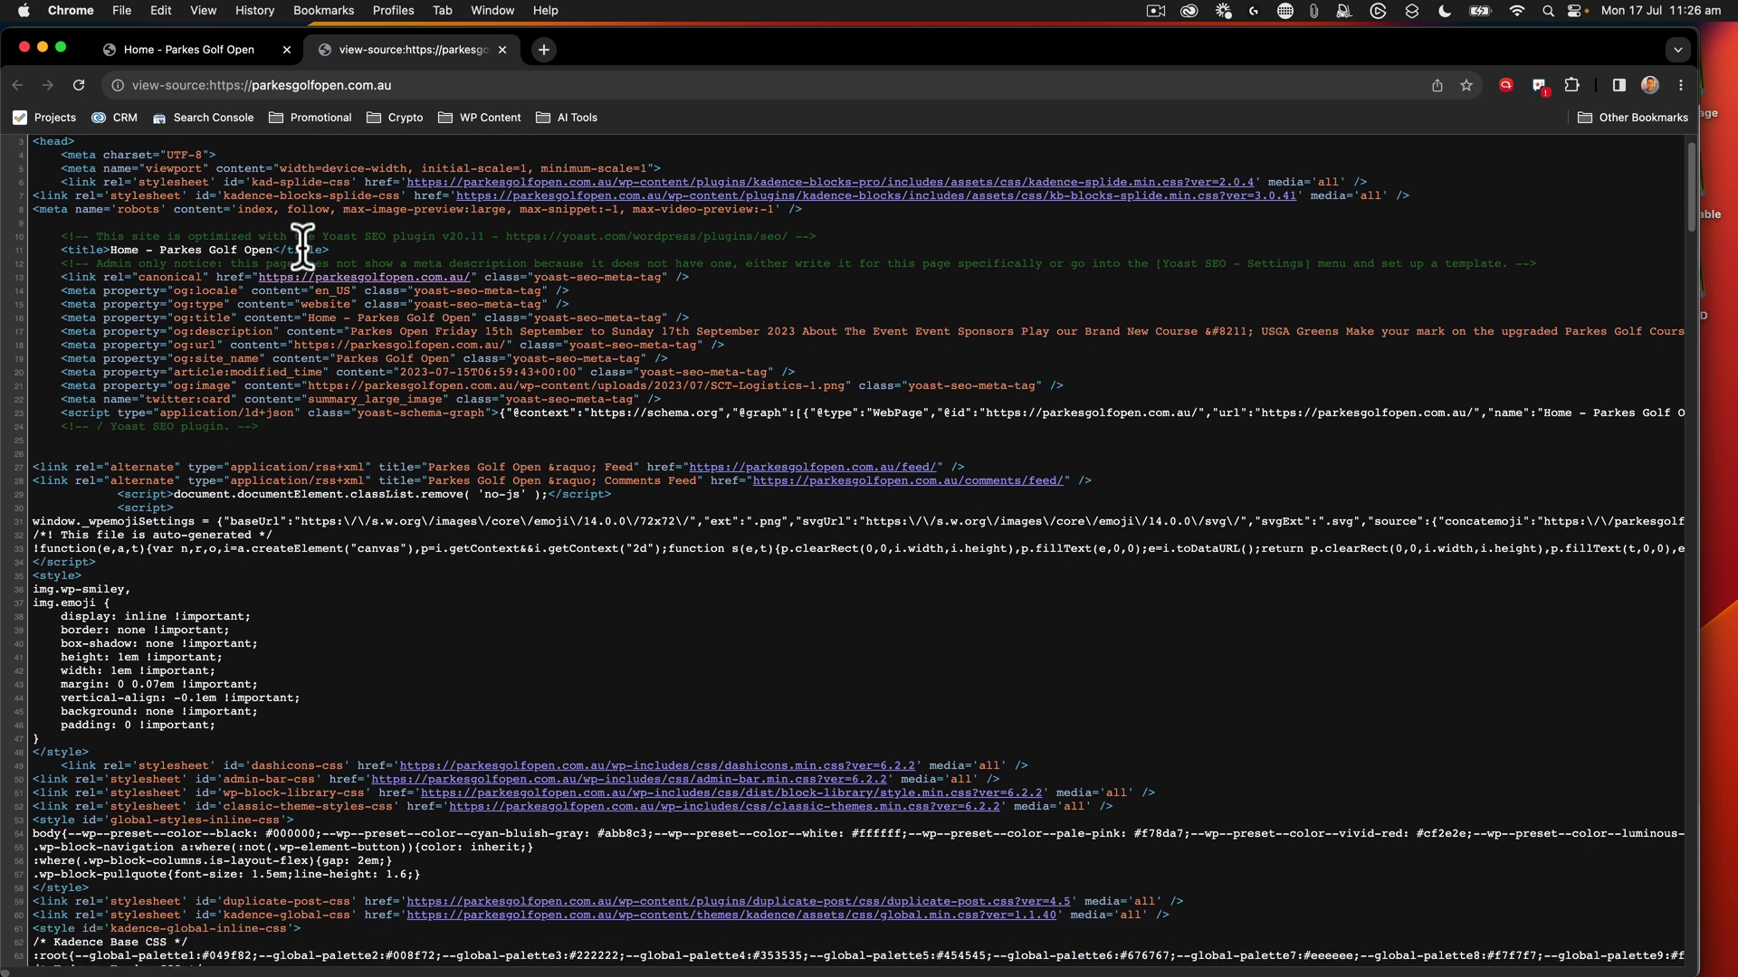
{"action": "key", "text": "super+f"}
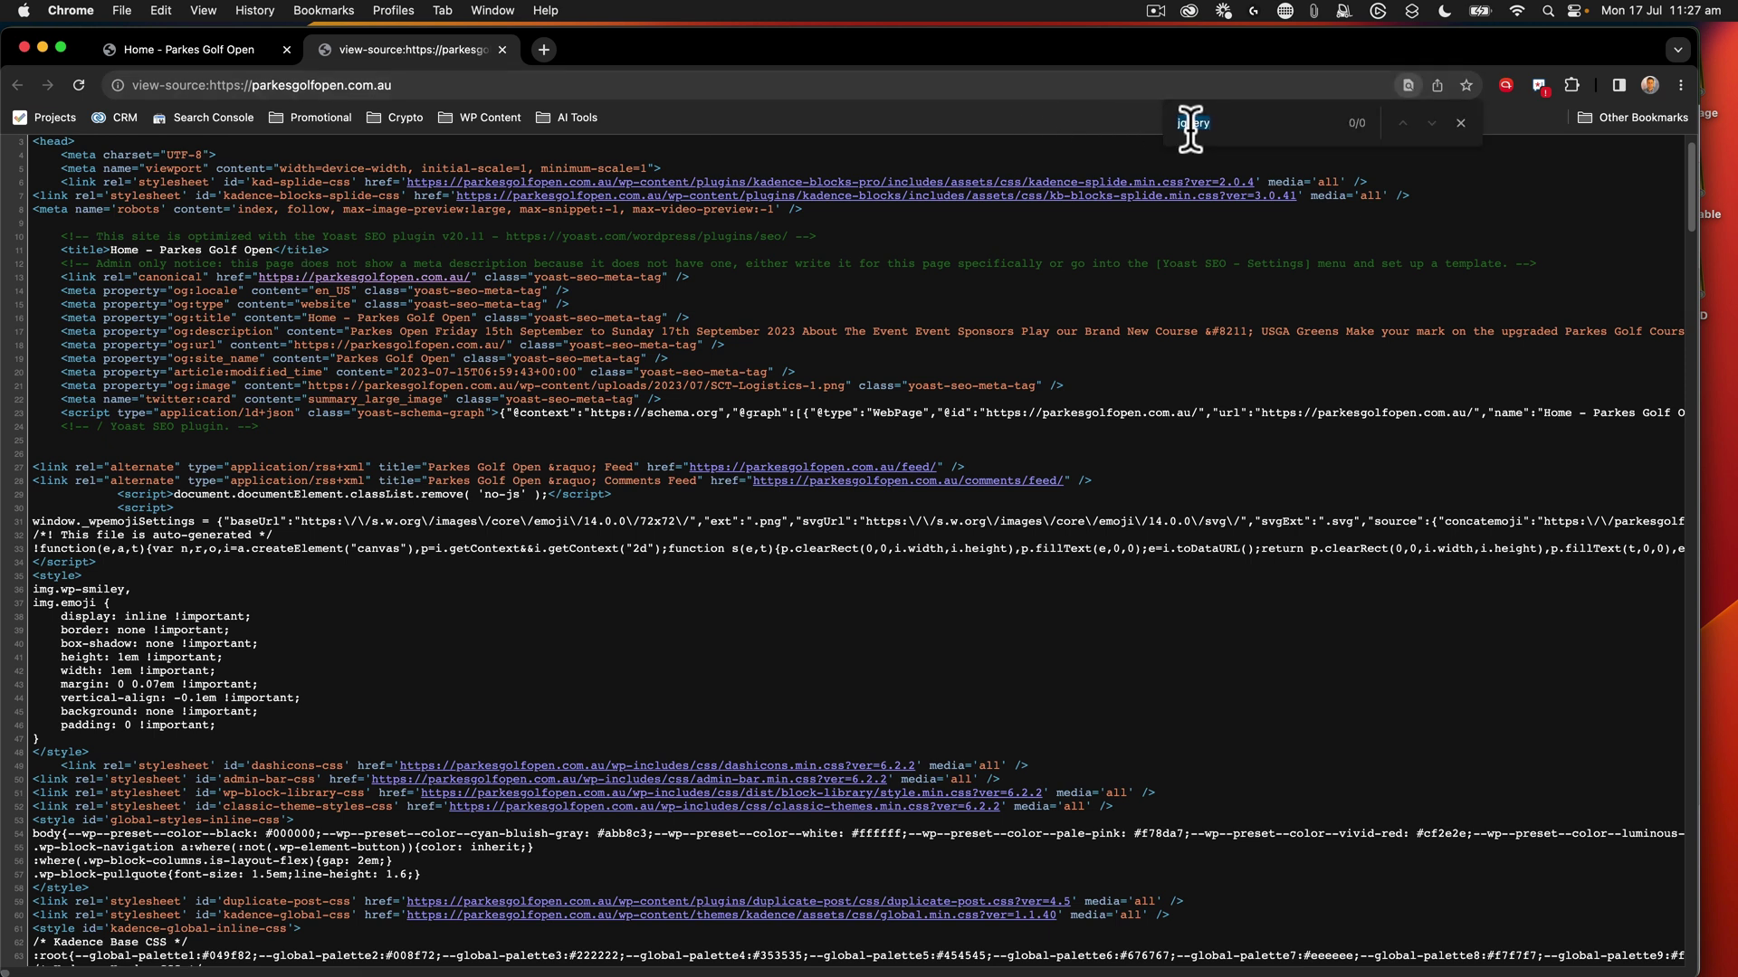
{"action": "type", "text": "google"}
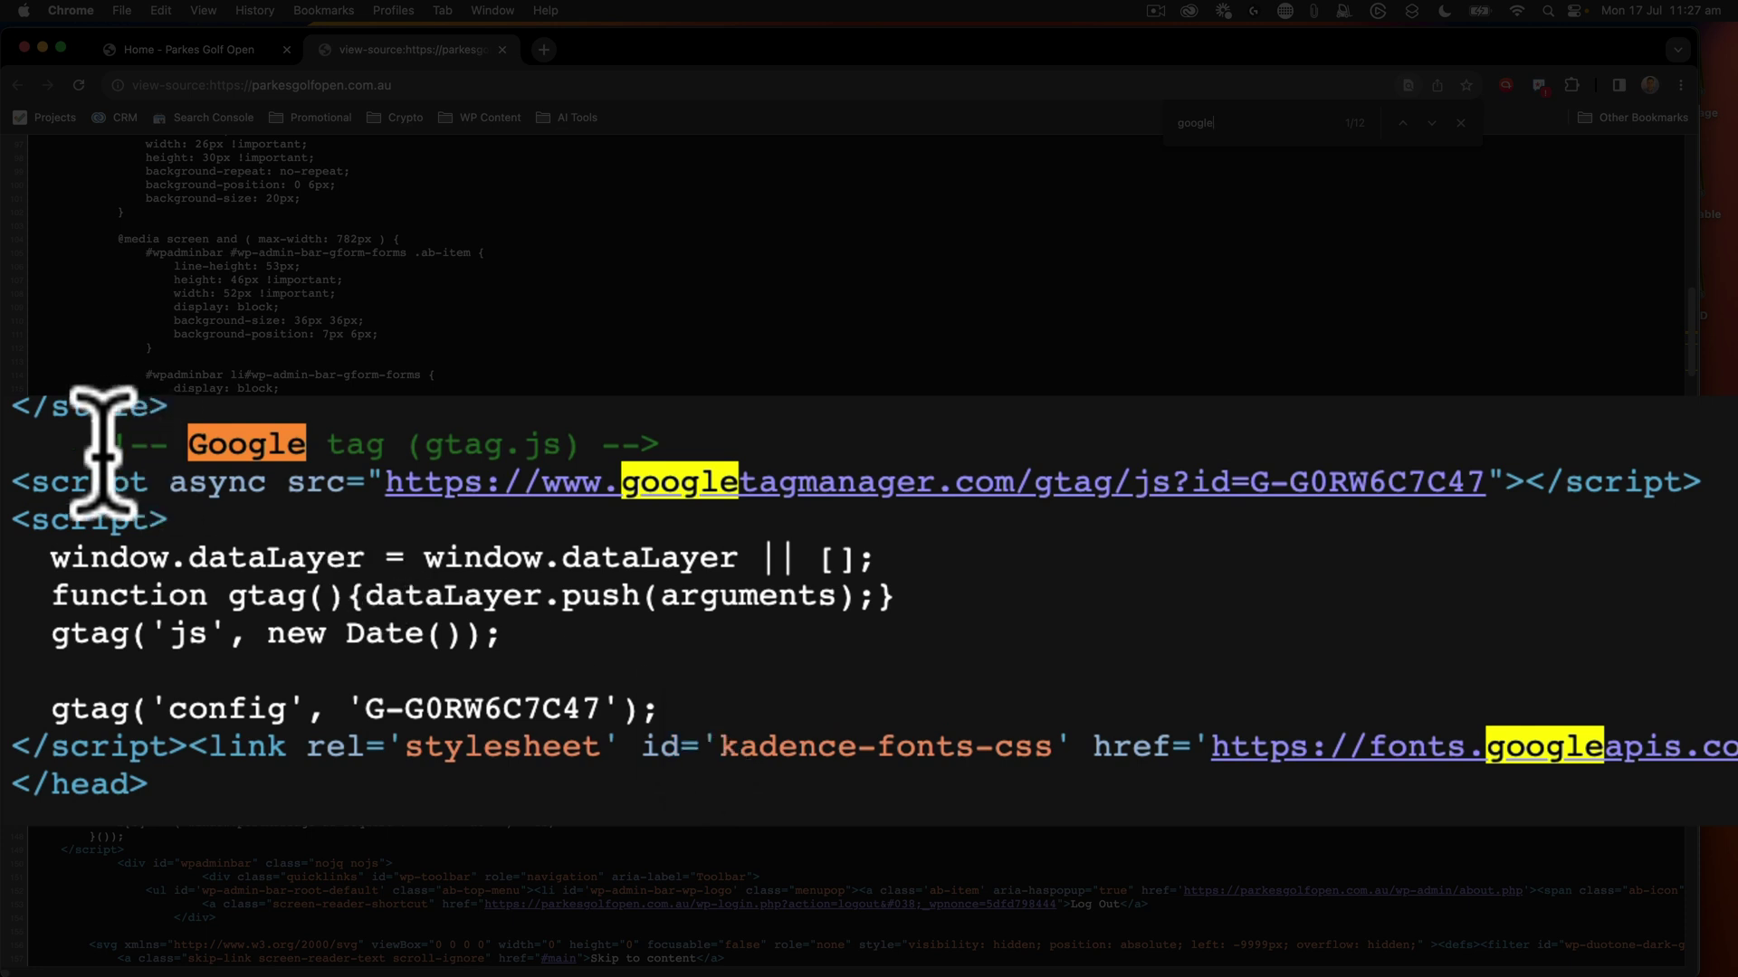
{"action": "left_click_drag", "start_coordinate": [88, 439], "coordinate": [94, 660]}
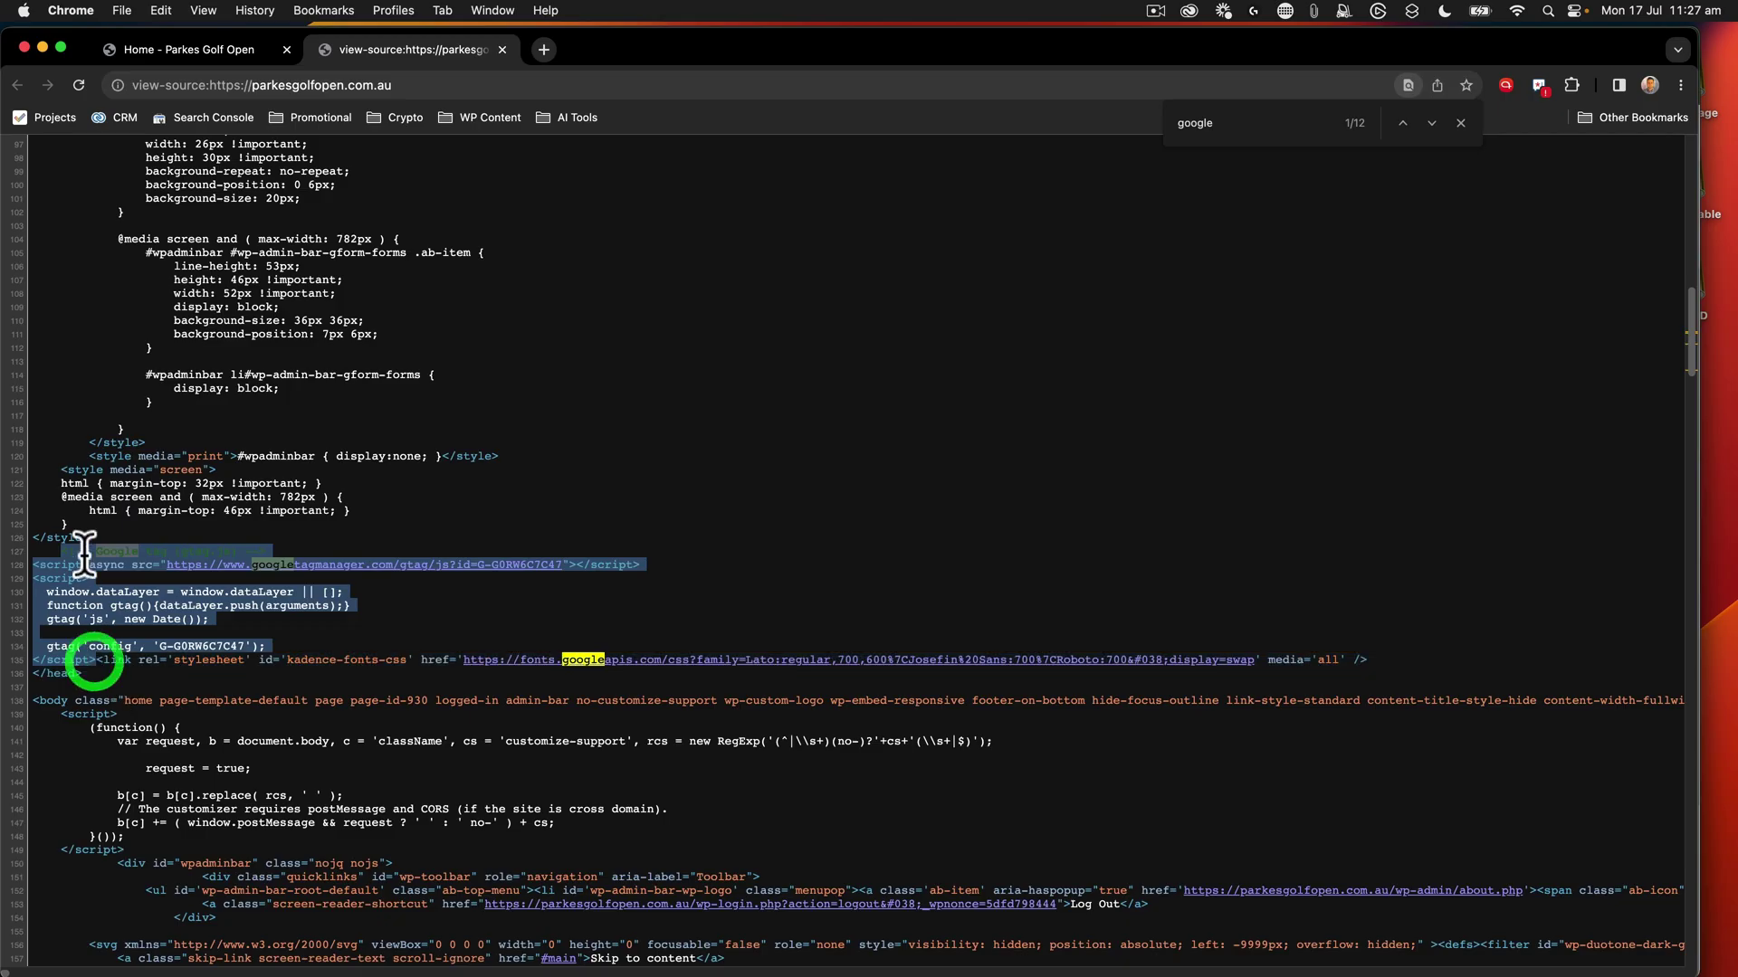
{"action": "scroll", "coordinate": [190, 586], "scroll_direction": "up", "scroll_amount": 10}
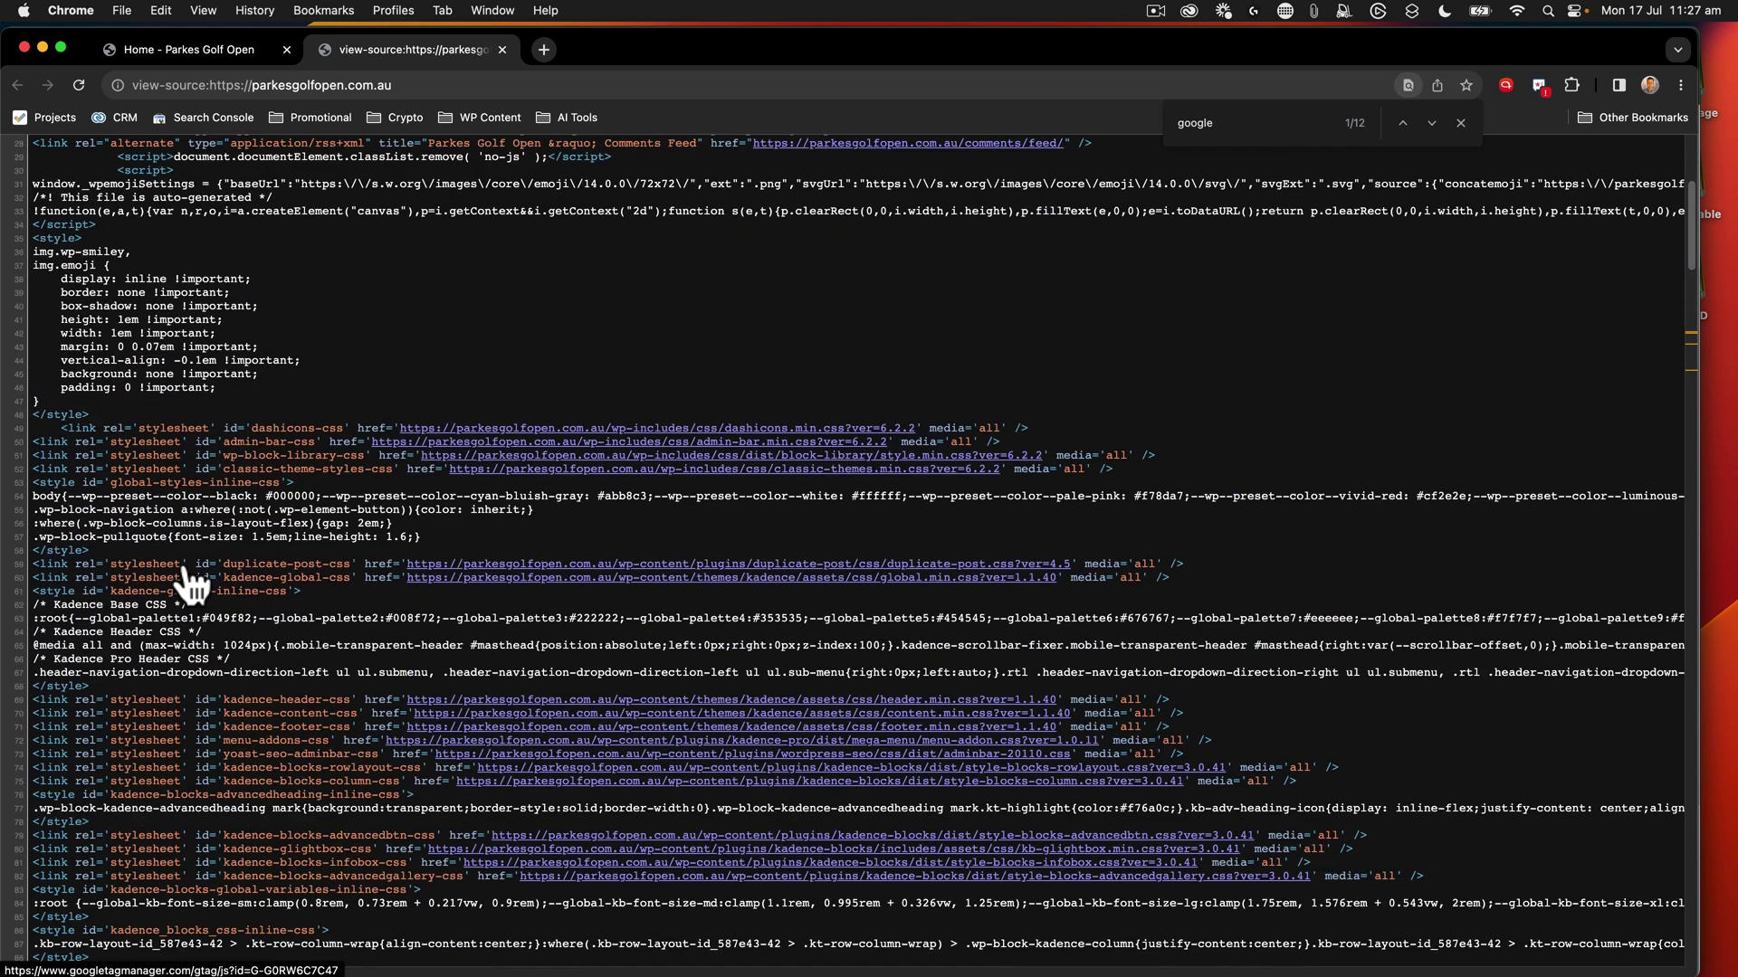
{"action": "scroll", "coordinate": [190, 586], "scroll_direction": "up", "scroll_amount": 5}
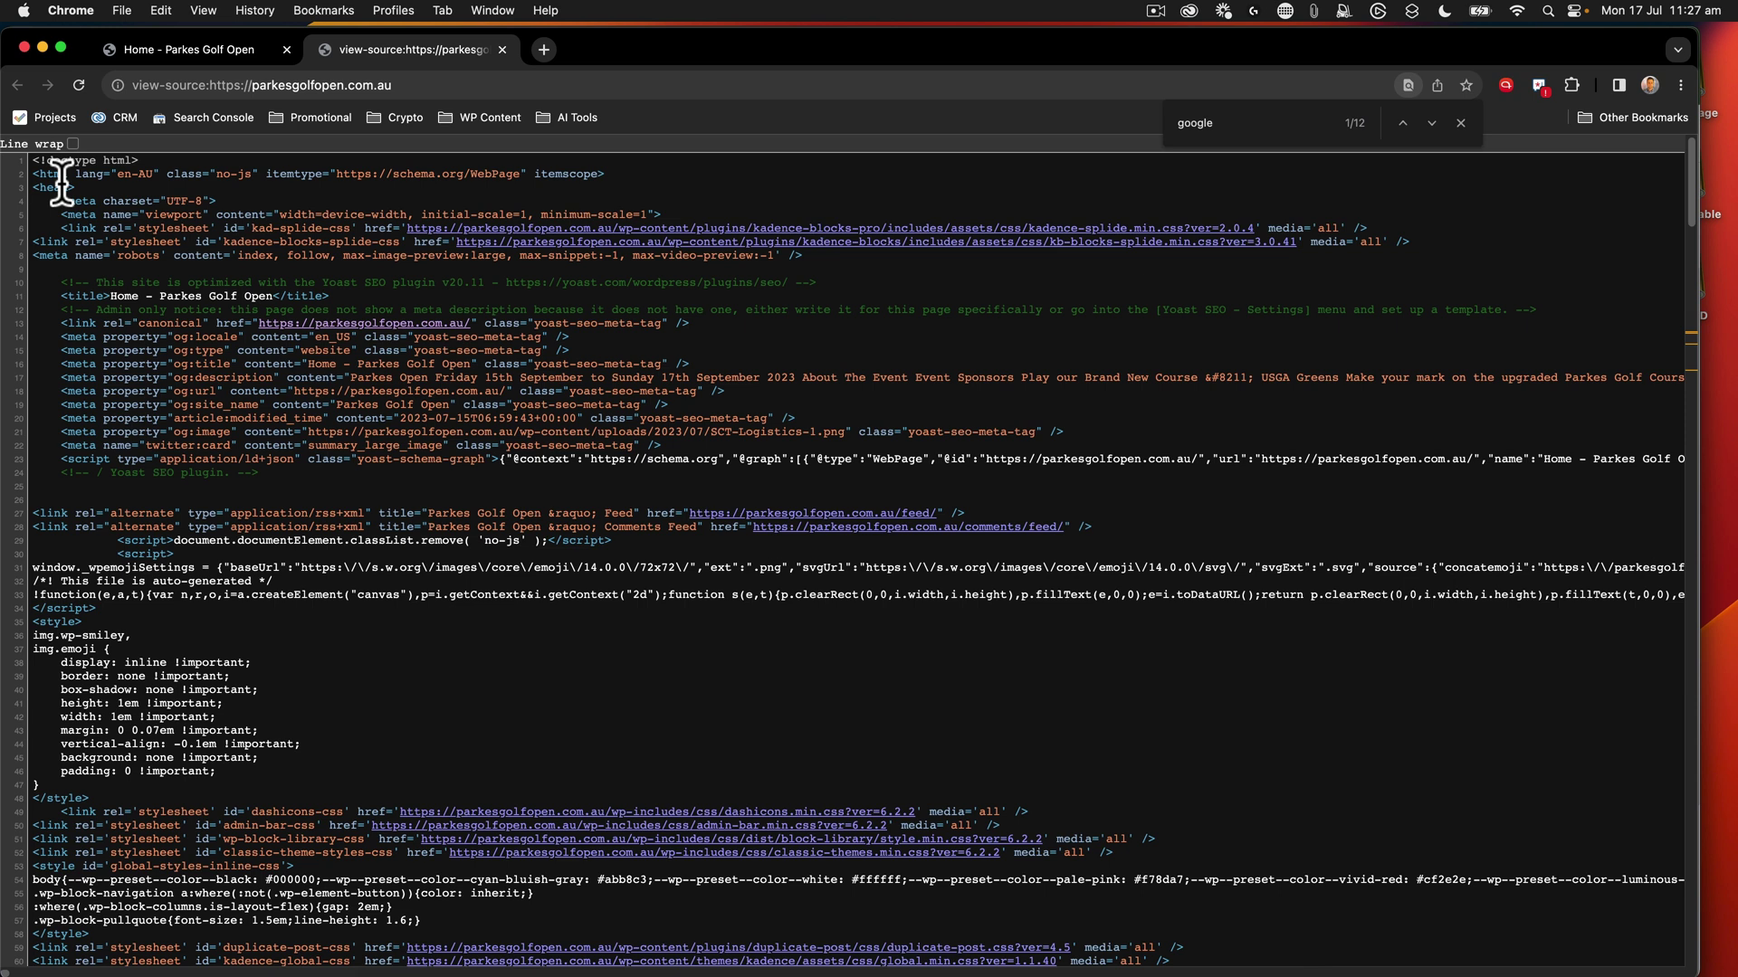
{"action": "left_click", "coordinate": [1460, 124]}
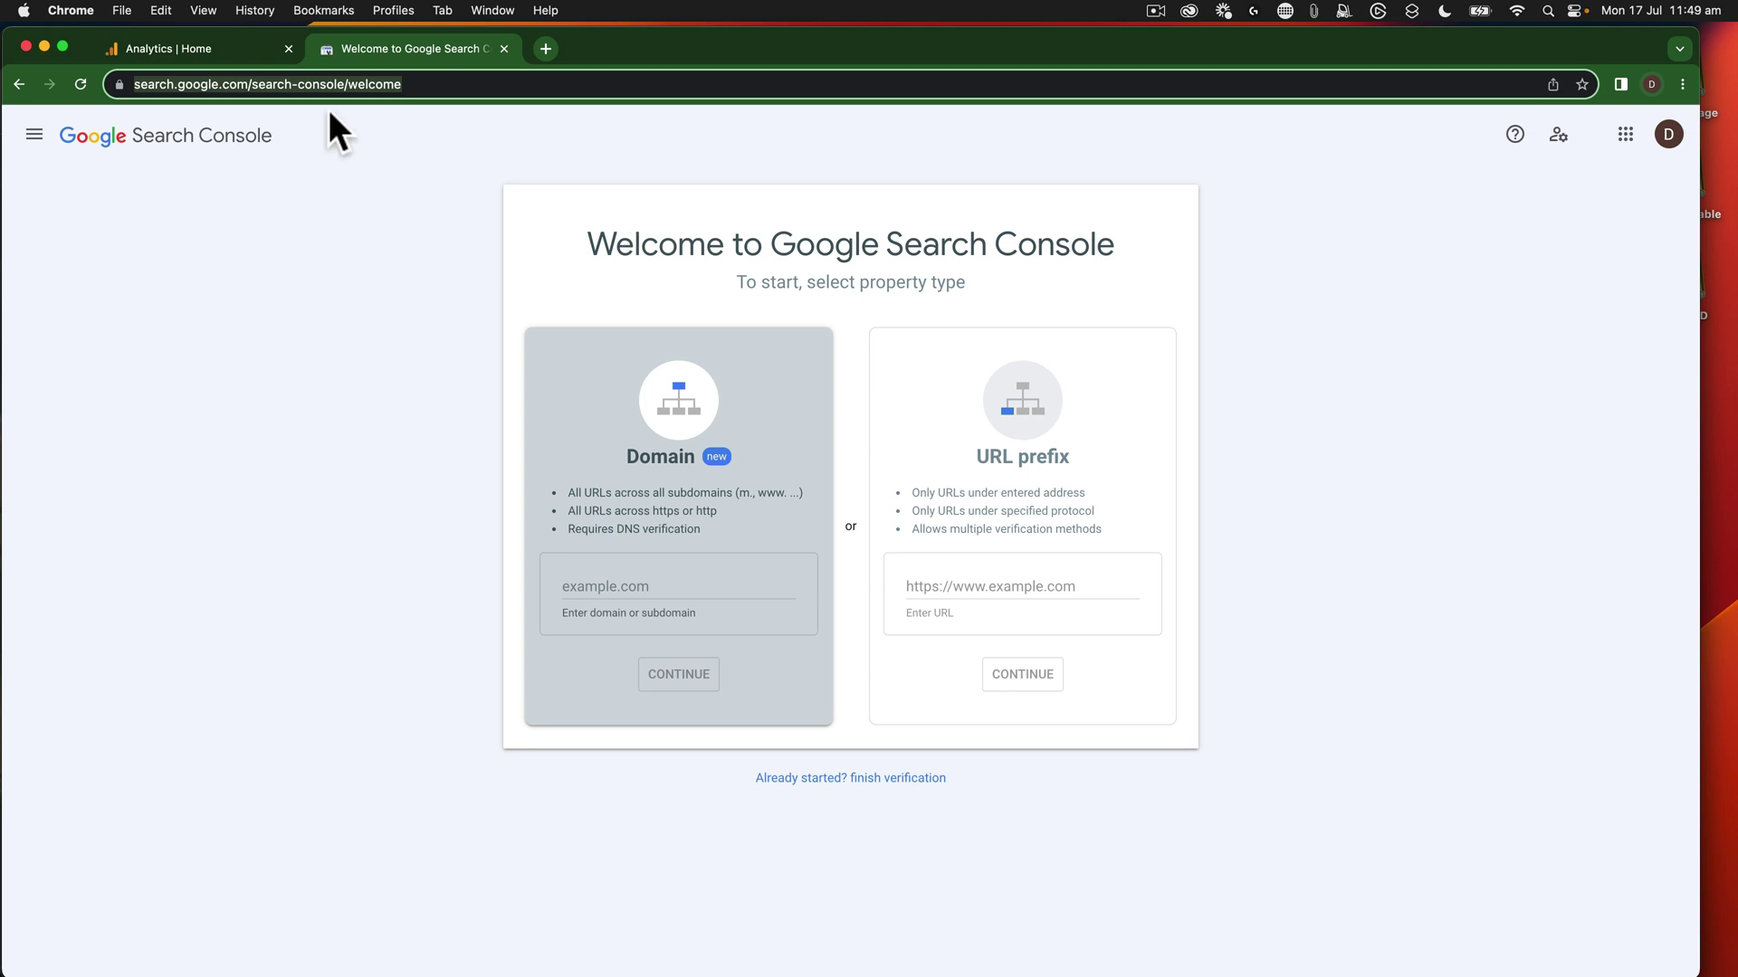
{"action": "left_click", "coordinate": [320, 269]}
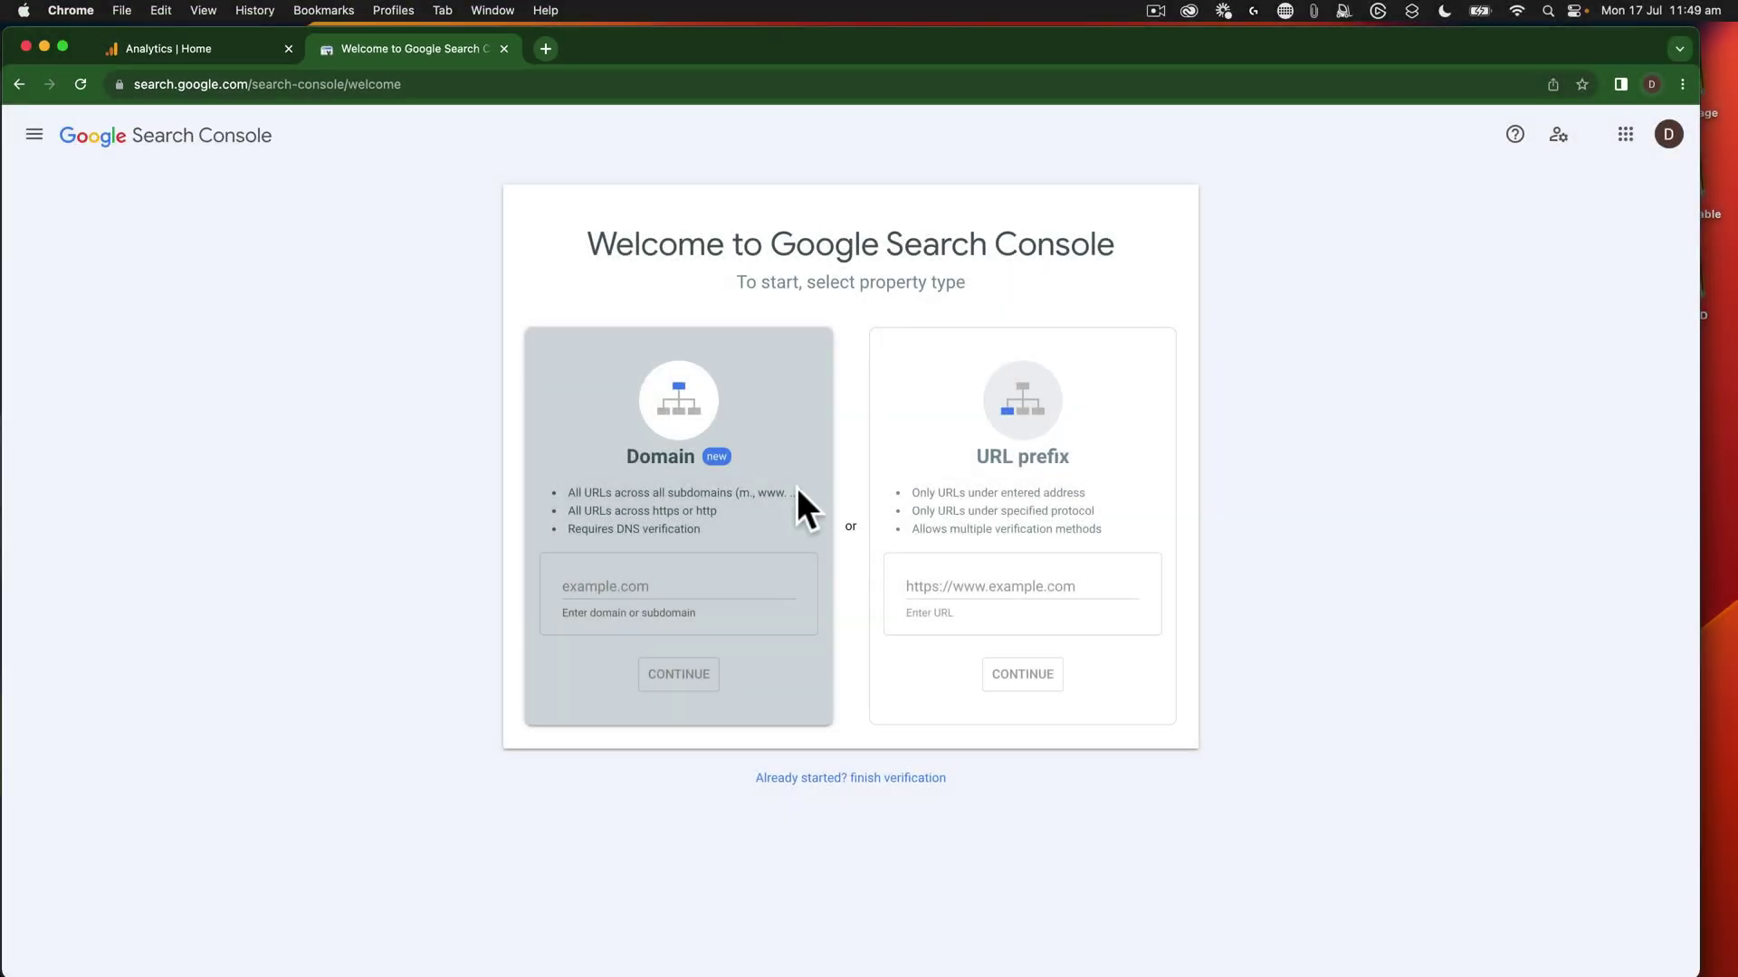
{"action": "left_click", "coordinate": [959, 585]}
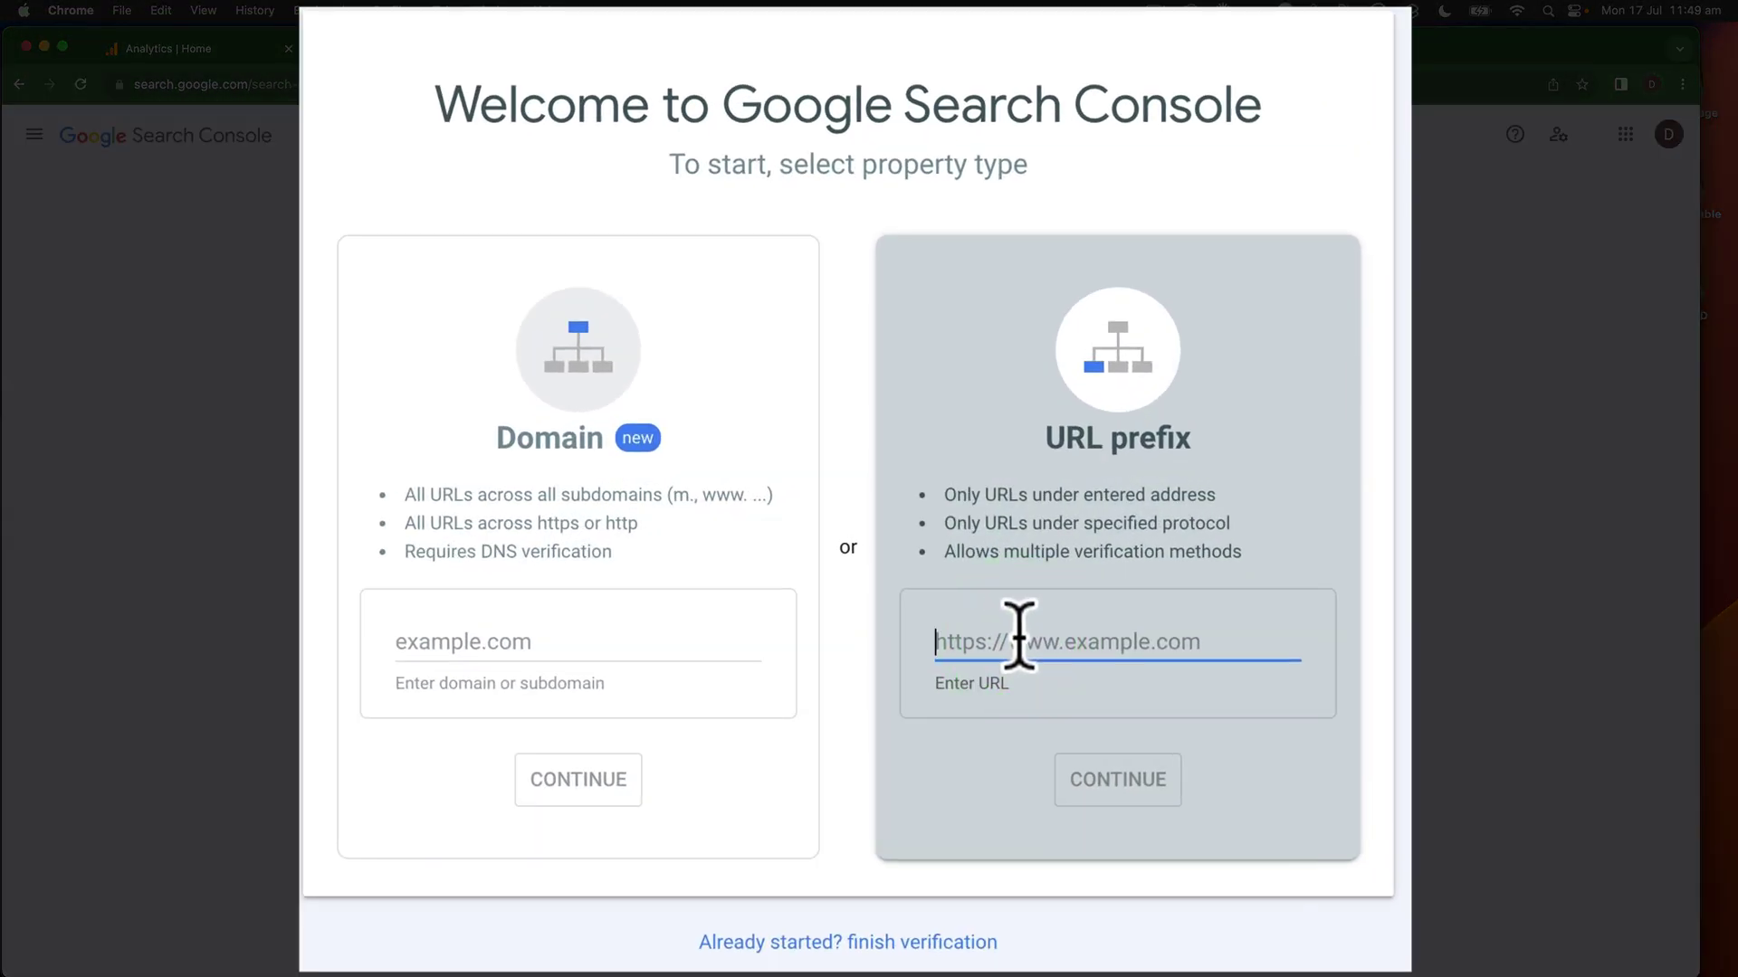
{"action": "type", "text": "https://parkesgolfopen.com.au/"}
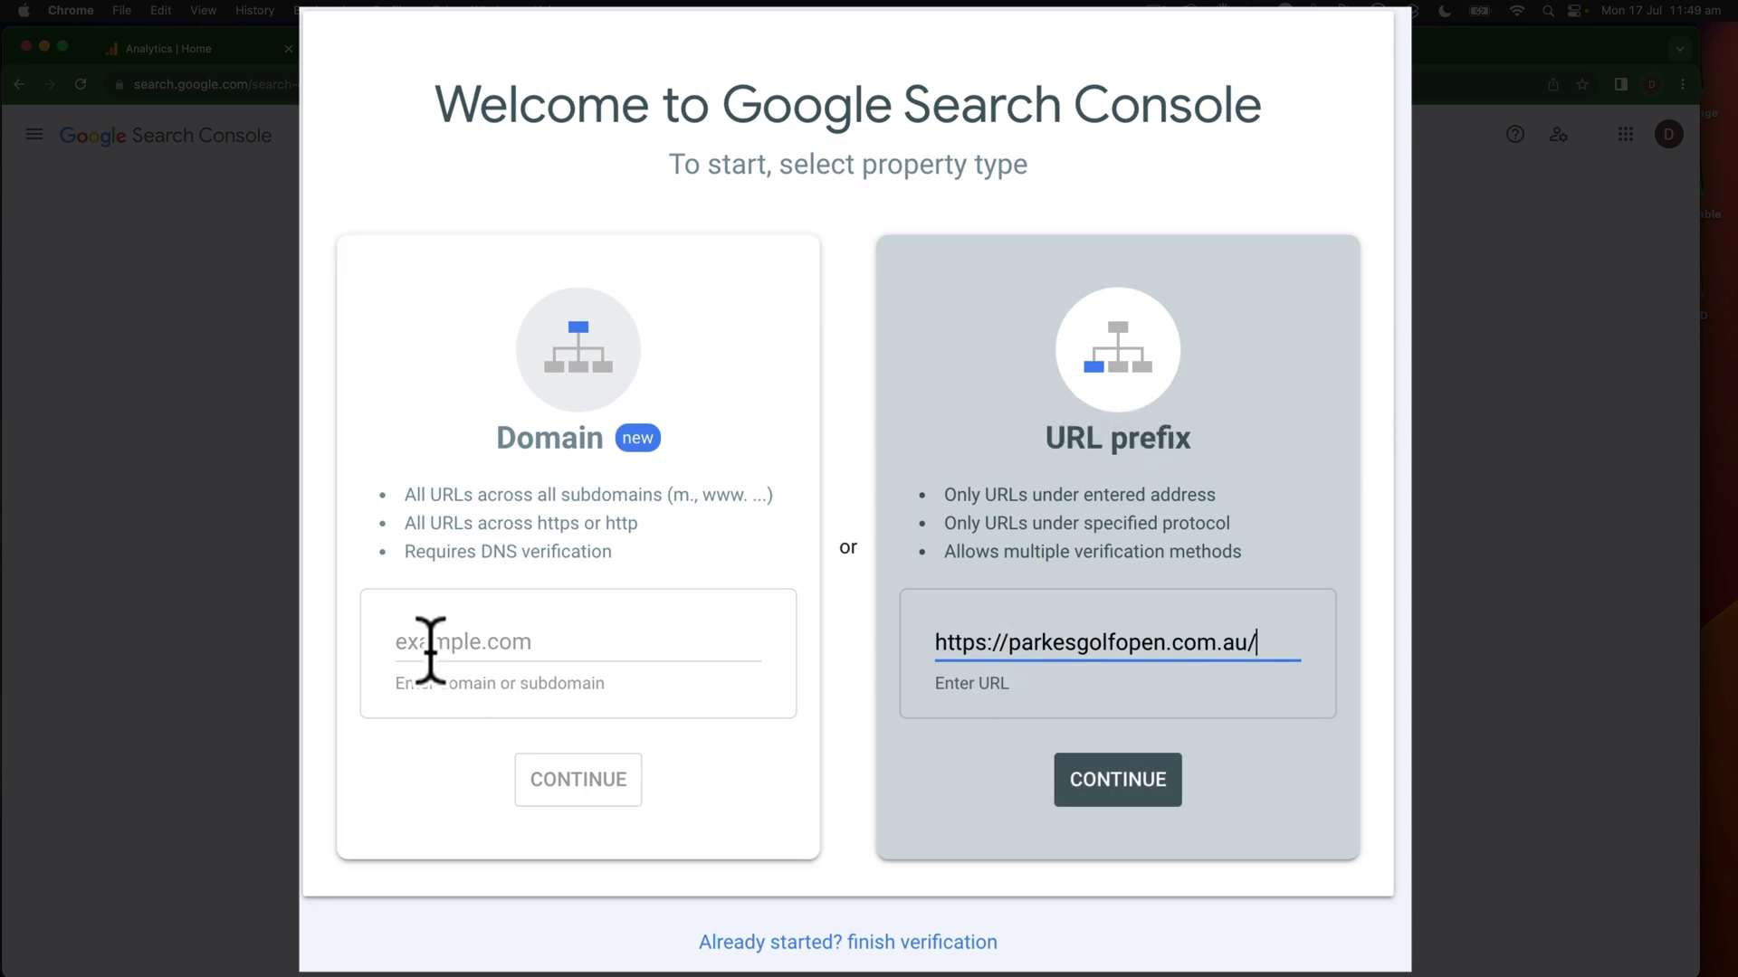
{"action": "left_click", "coordinate": [1127, 781]}
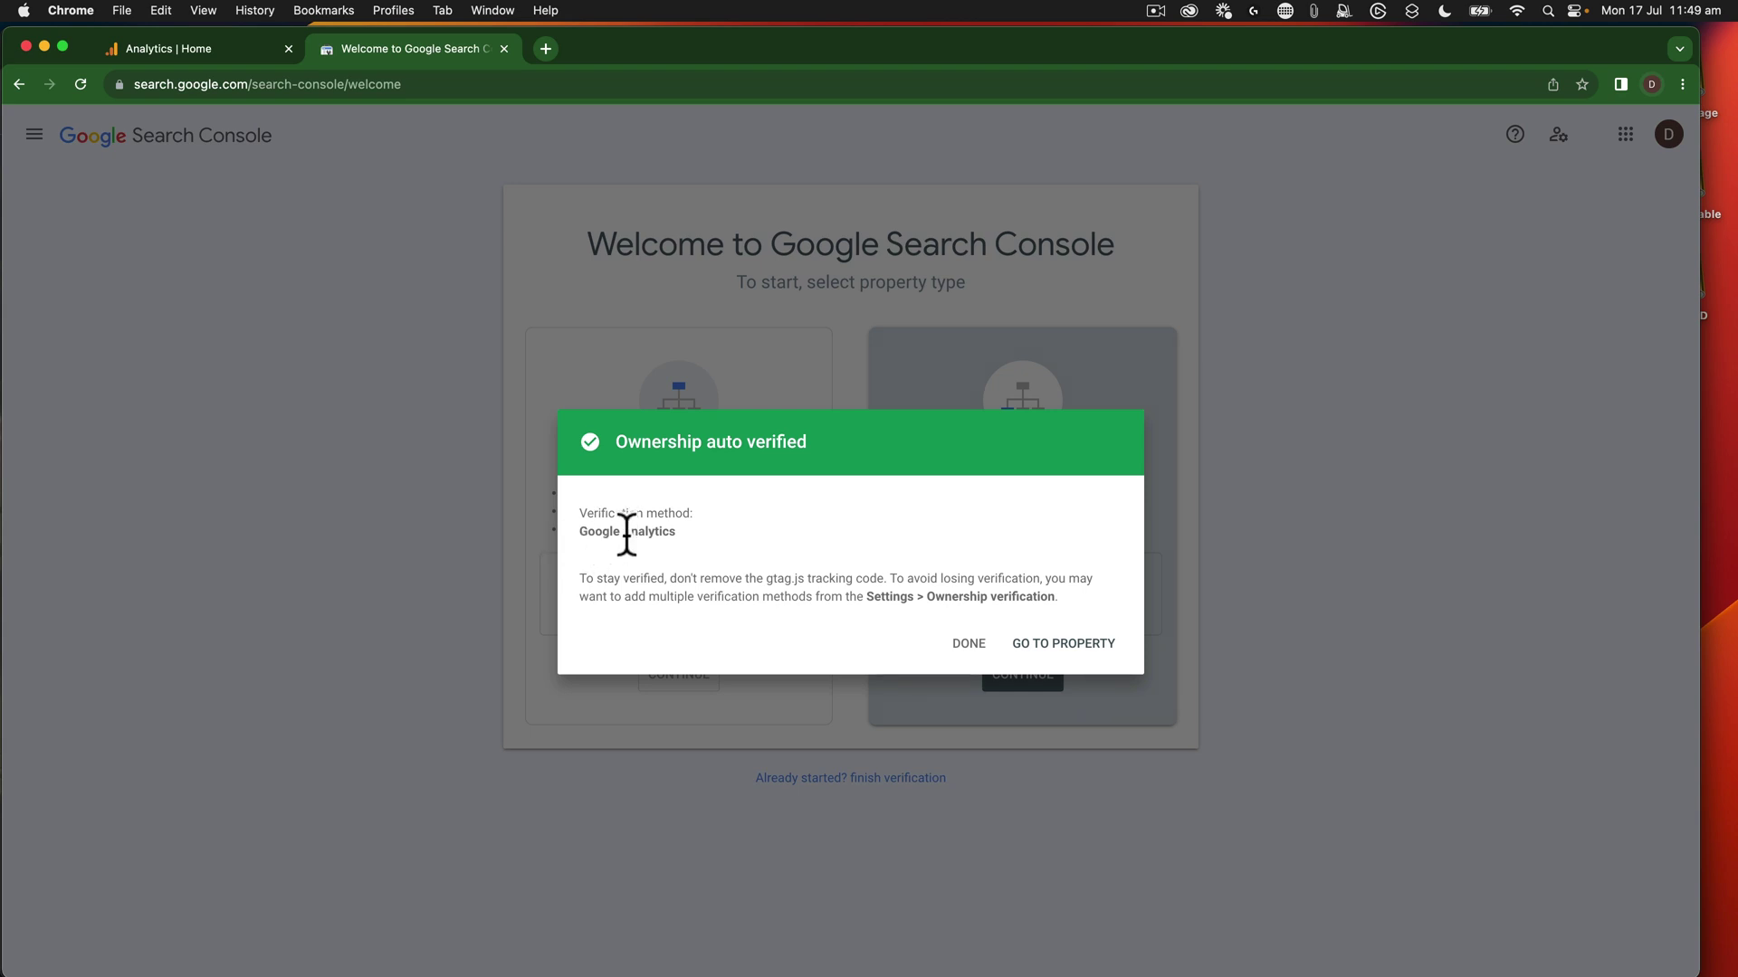
{"action": "left_click", "coordinate": [1059, 644]}
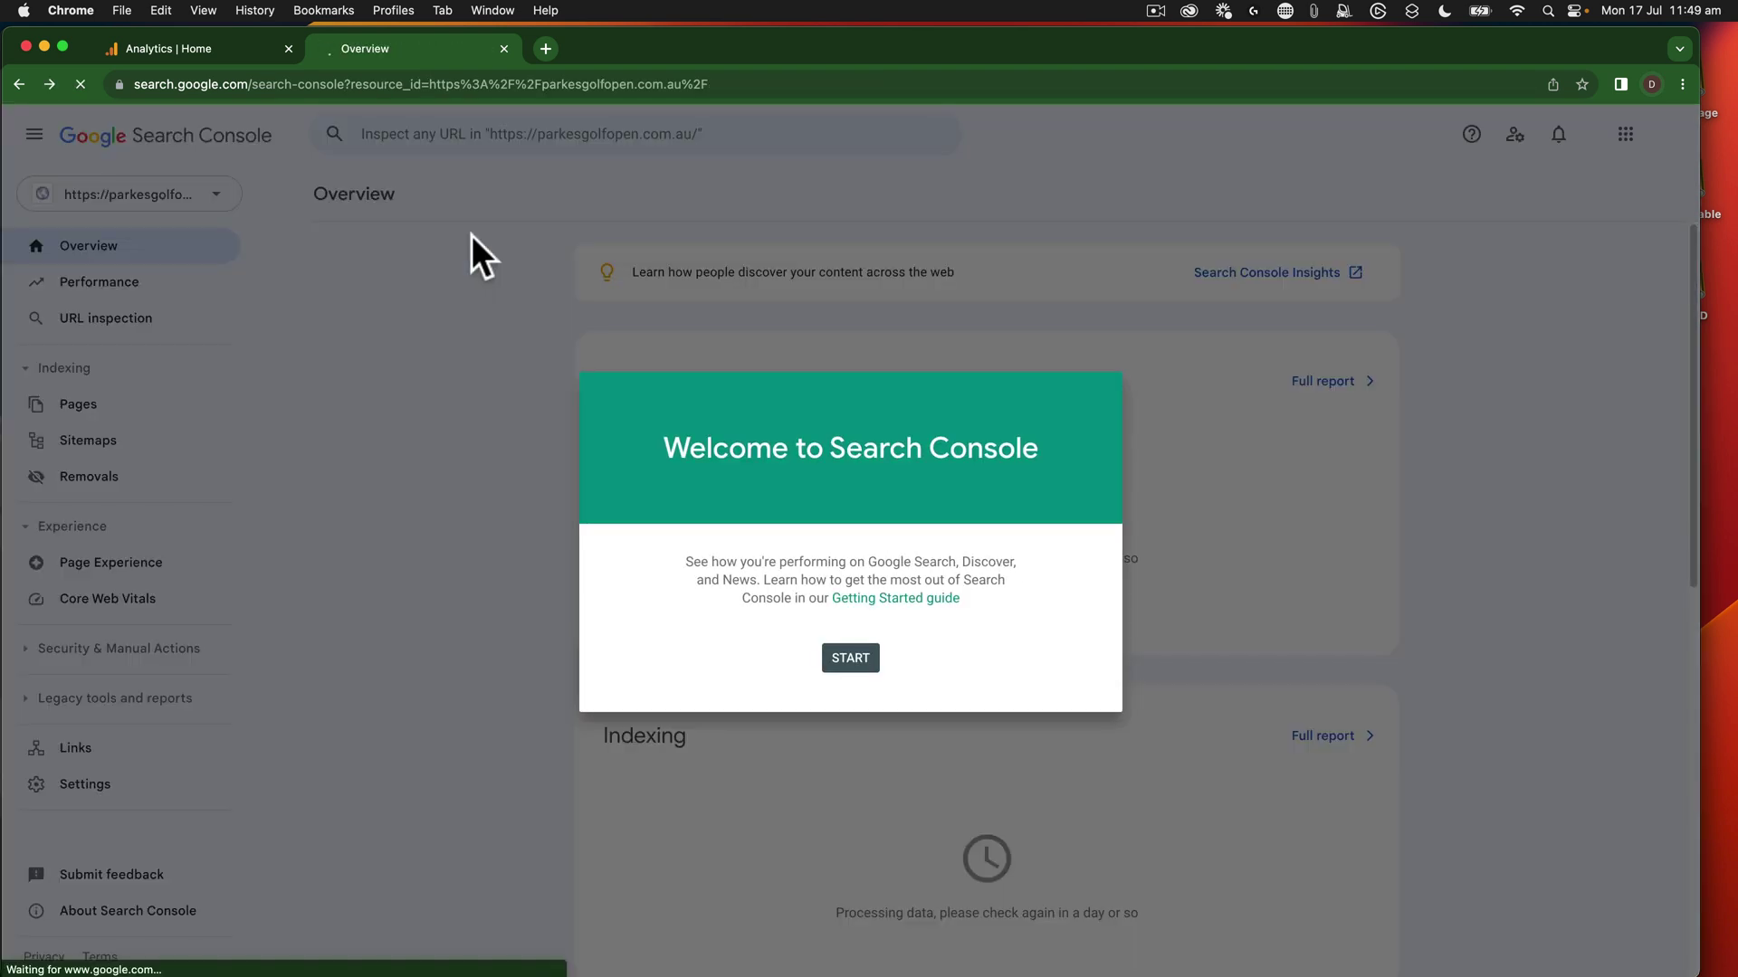
{"action": "left_click", "coordinate": [854, 660]}
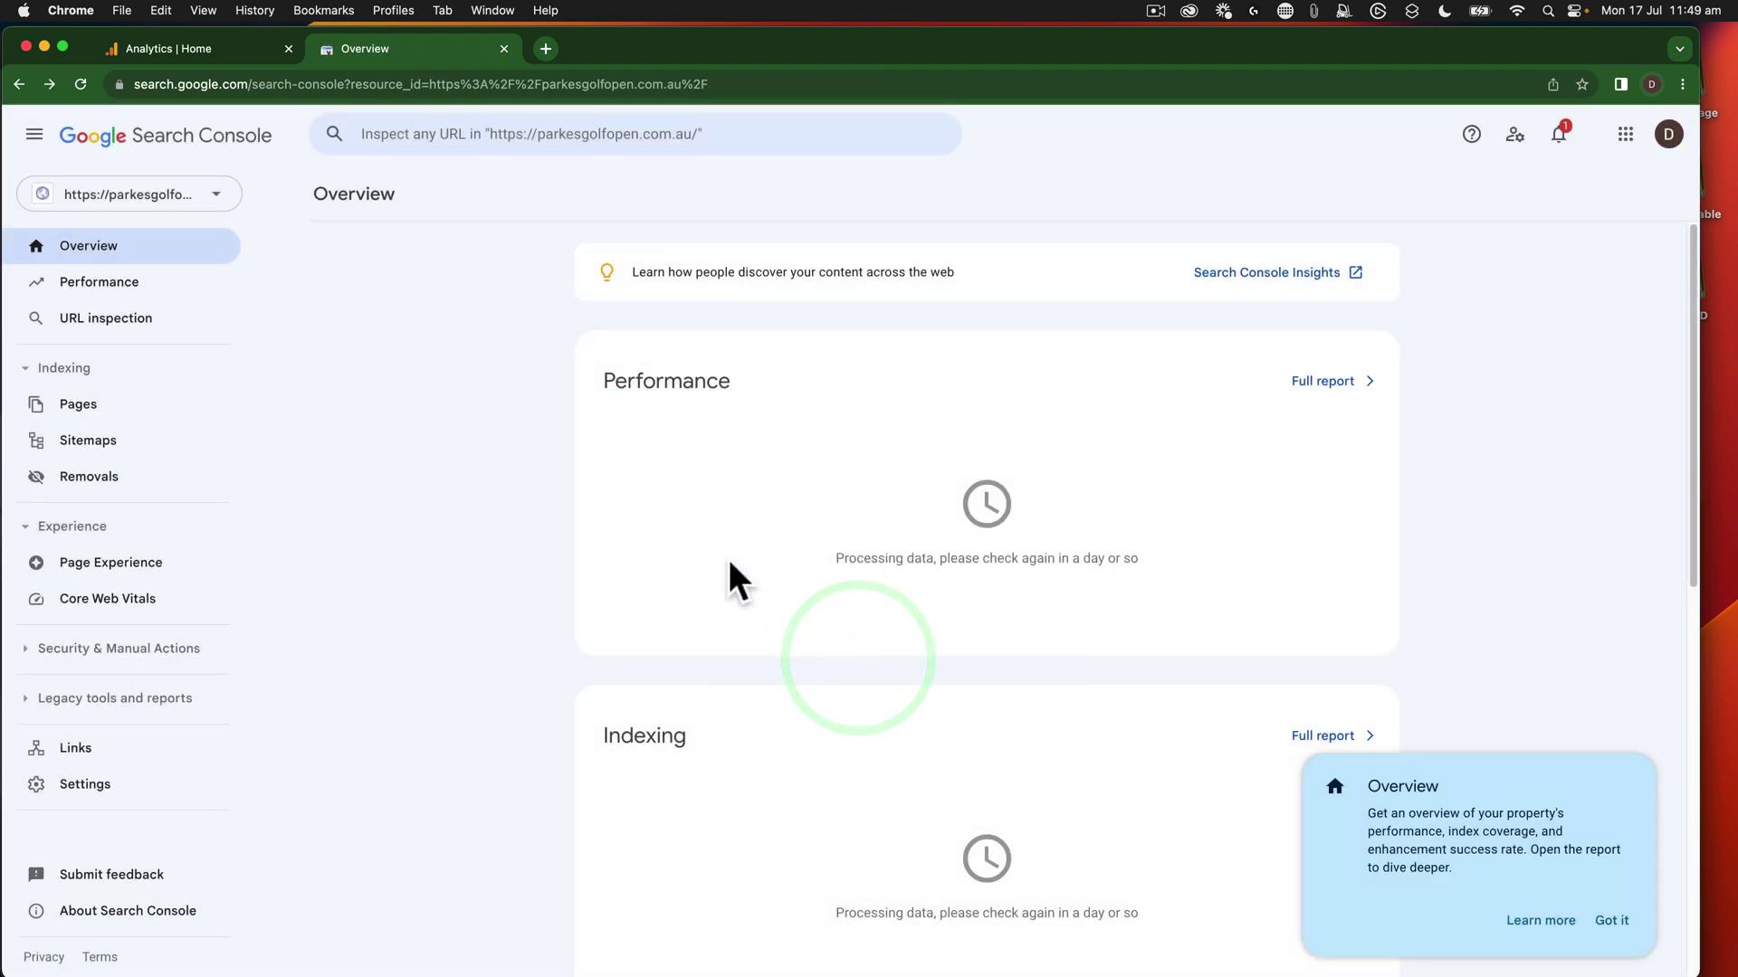
Go to Search Console Links in the Analytics property's Admin settings.
{"action": "left_click", "coordinate": [1611, 921]}
{"action": "key", "text": "ctrl+shift+Tab"}
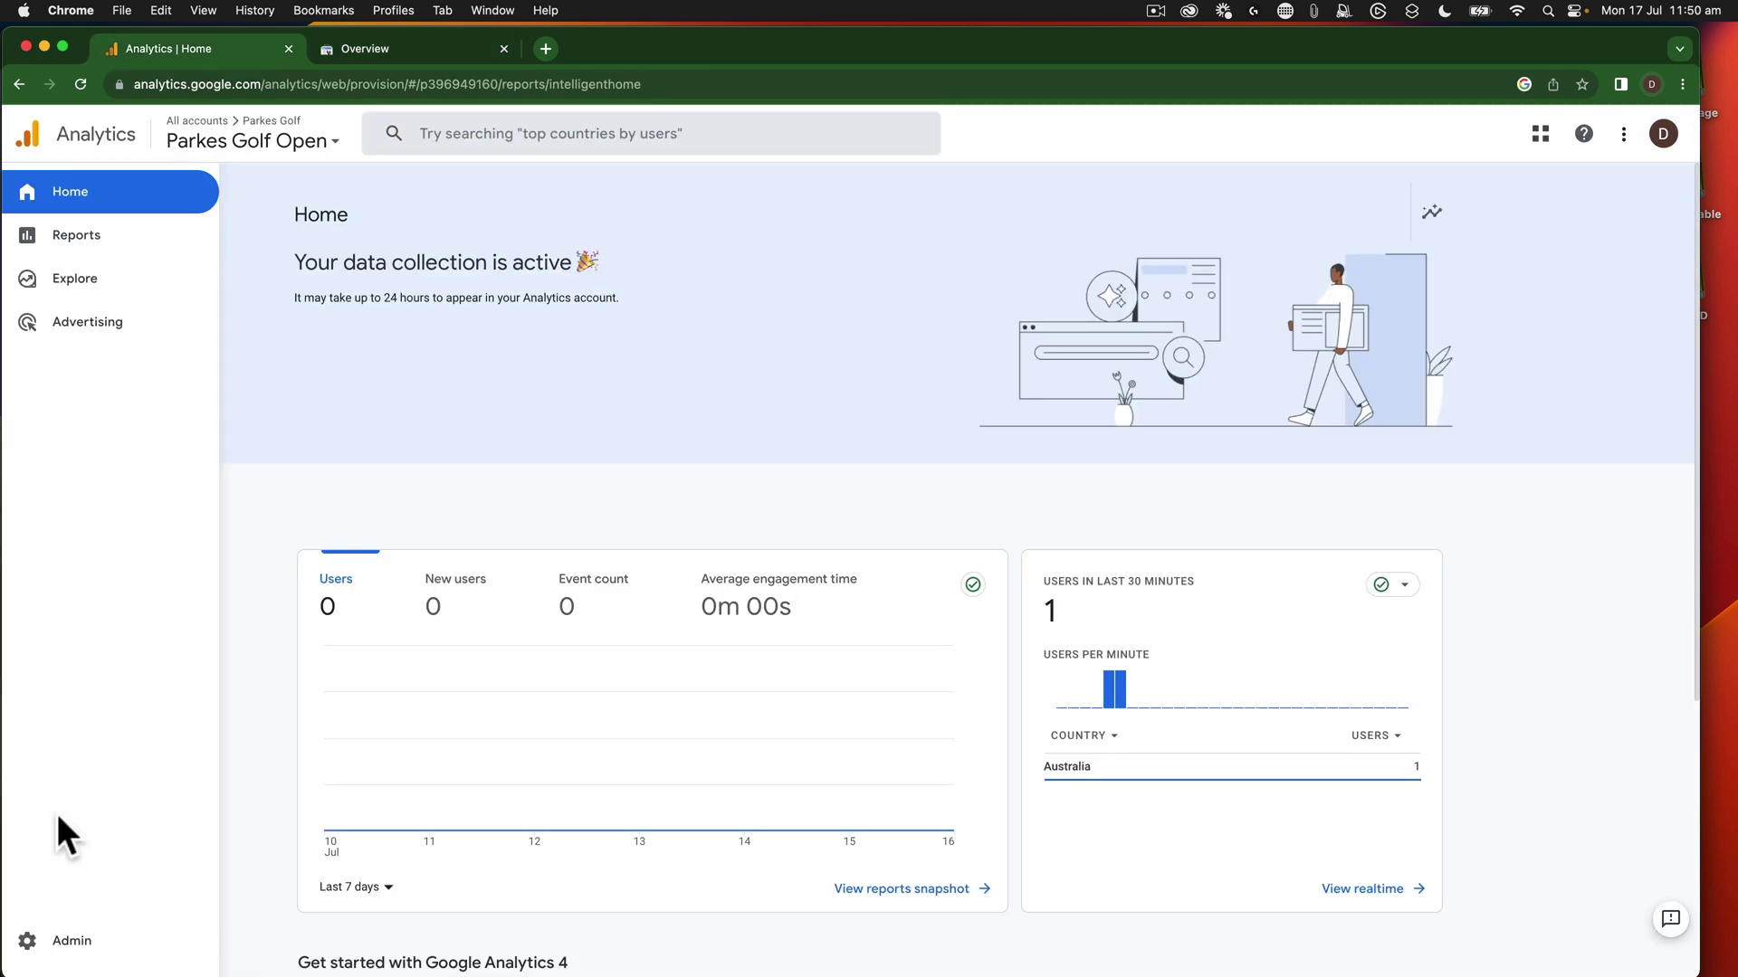
{"action": "left_click", "coordinate": [73, 946]}
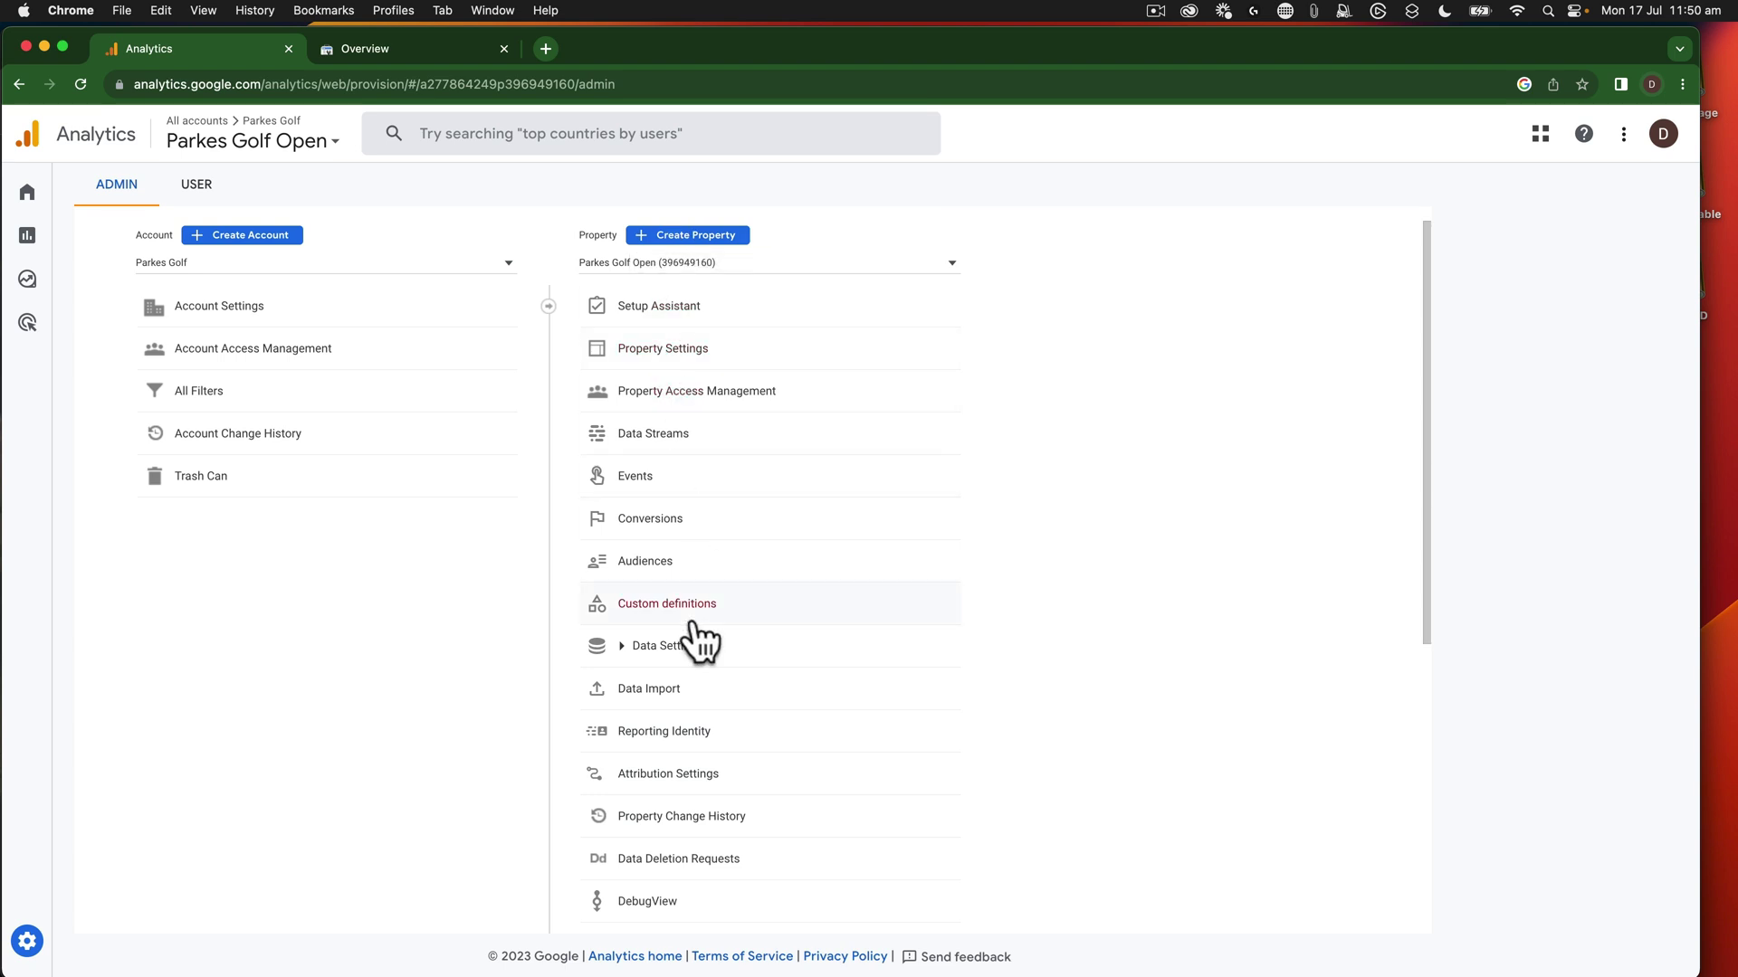
{"action": "scroll", "coordinate": [698, 638], "scroll_direction": "down", "scroll_amount": 5}
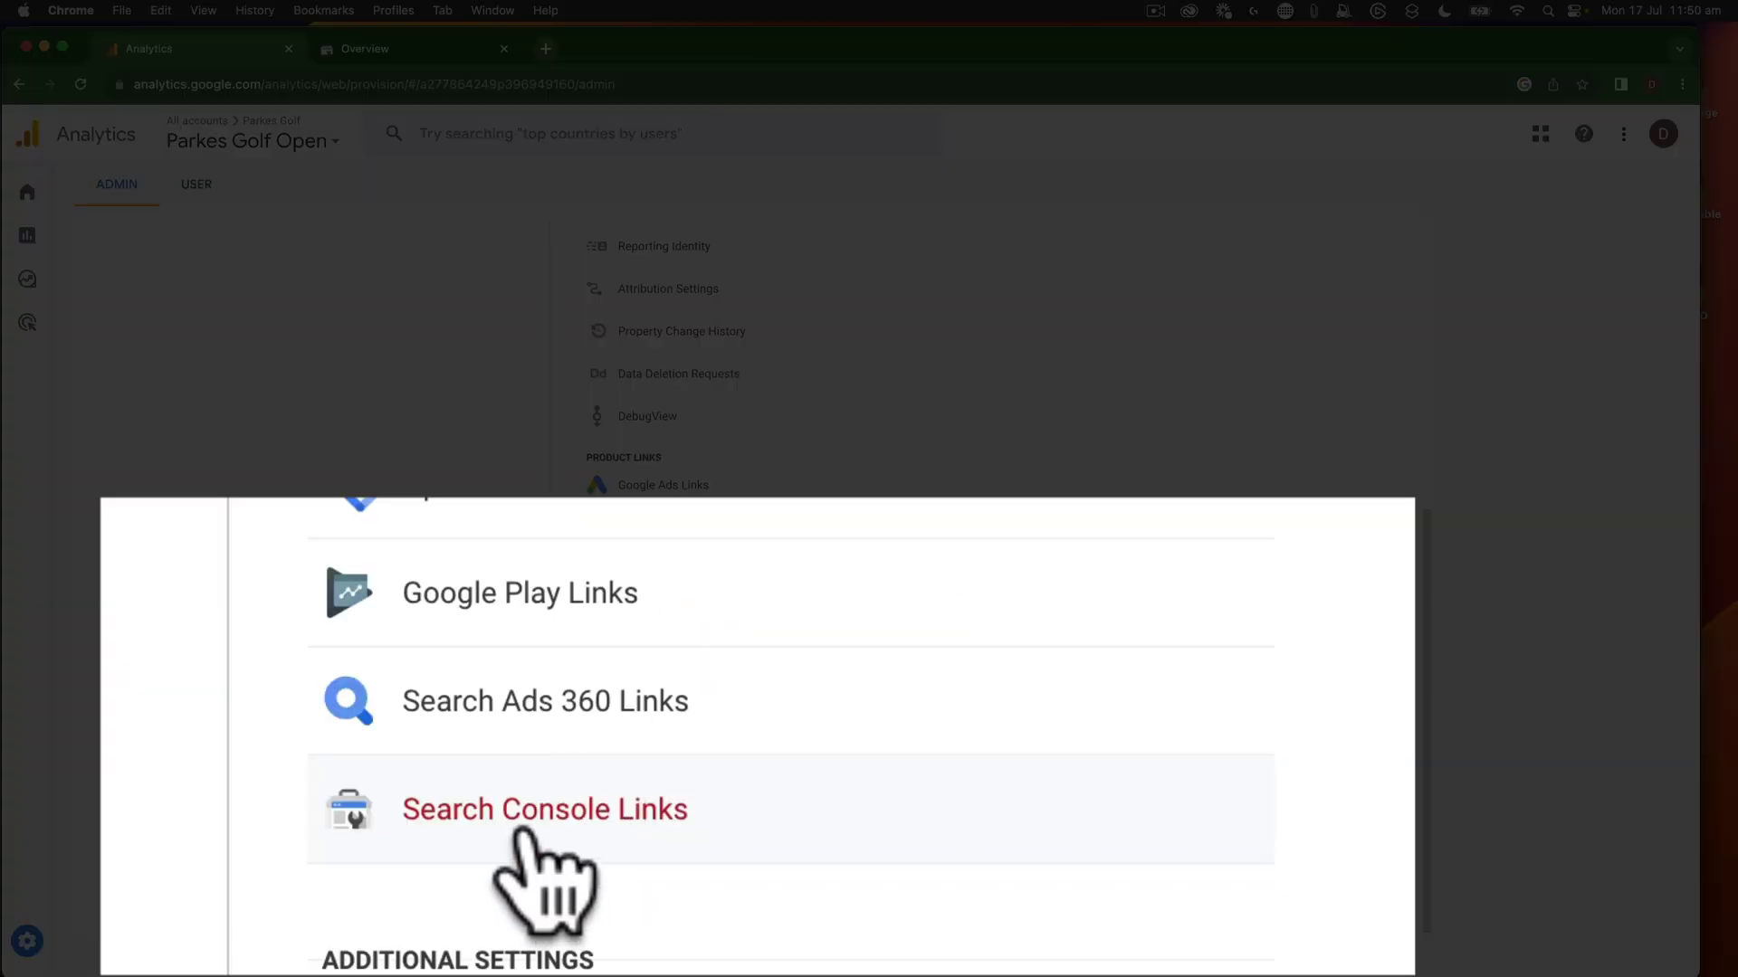
{"action": "left_click", "coordinate": [668, 824]}
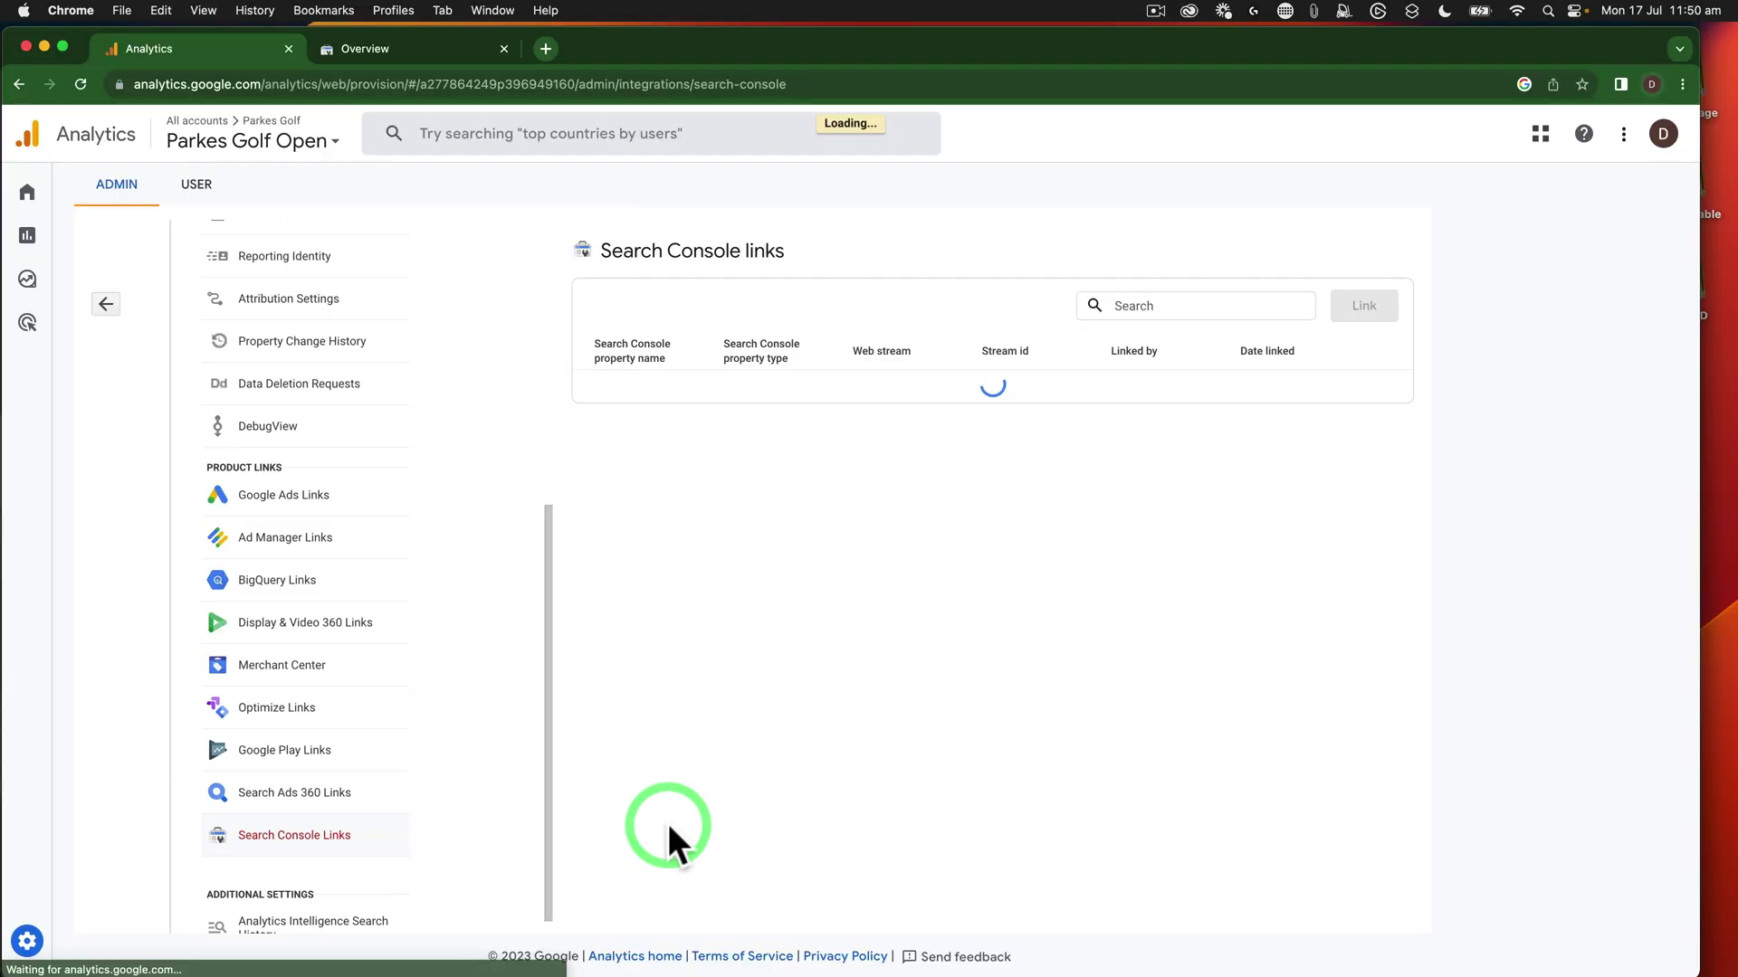
Start a new link and choose the parkesgolfopen.com.au Search Console property.
{"action": "left_click", "coordinate": [1364, 306]}
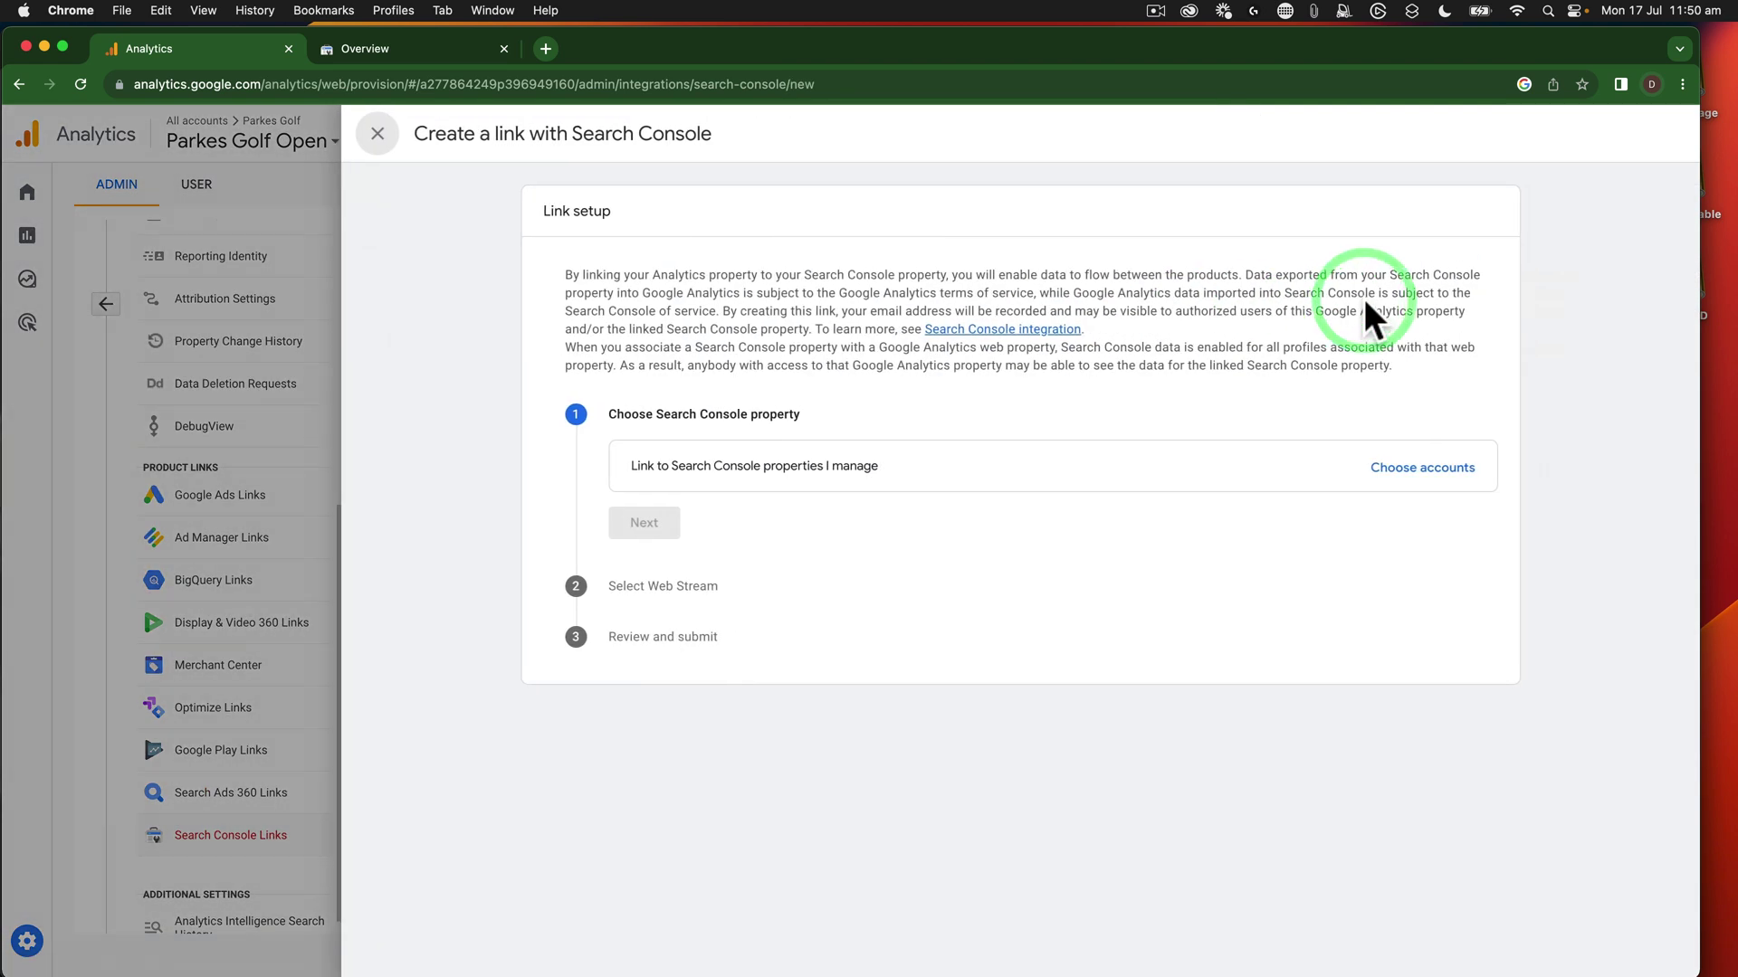
{"action": "left_click", "coordinate": [1386, 469]}
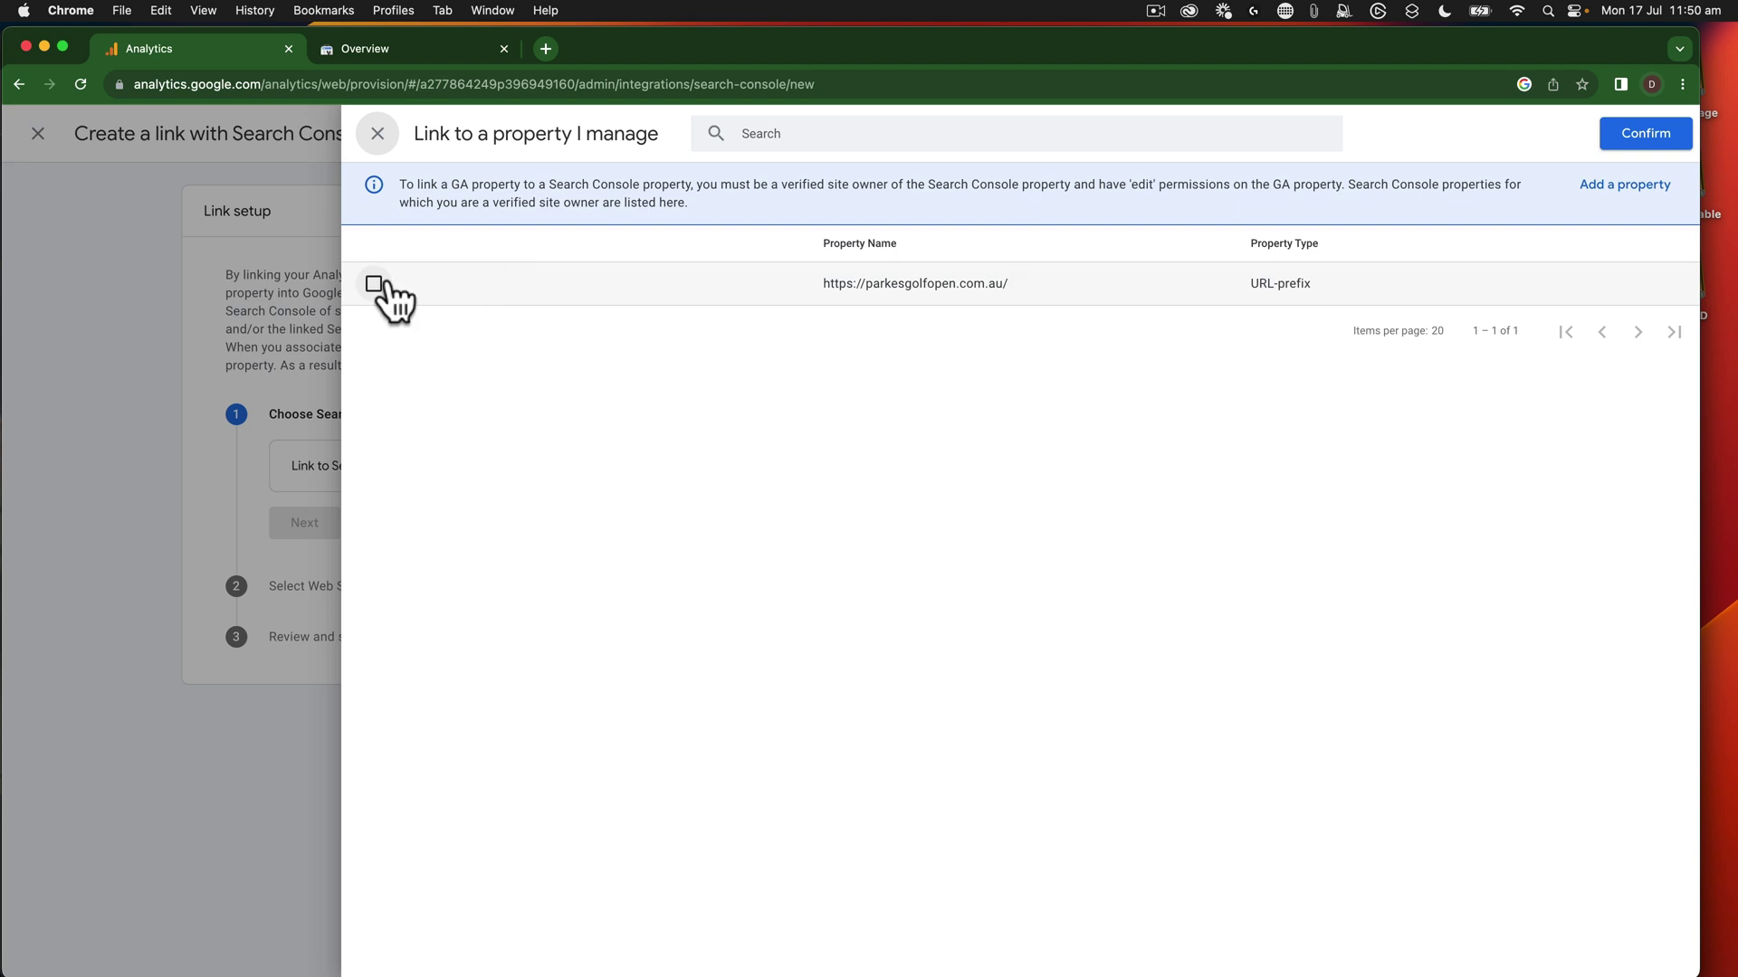
{"action": "left_click", "coordinate": [374, 285]}
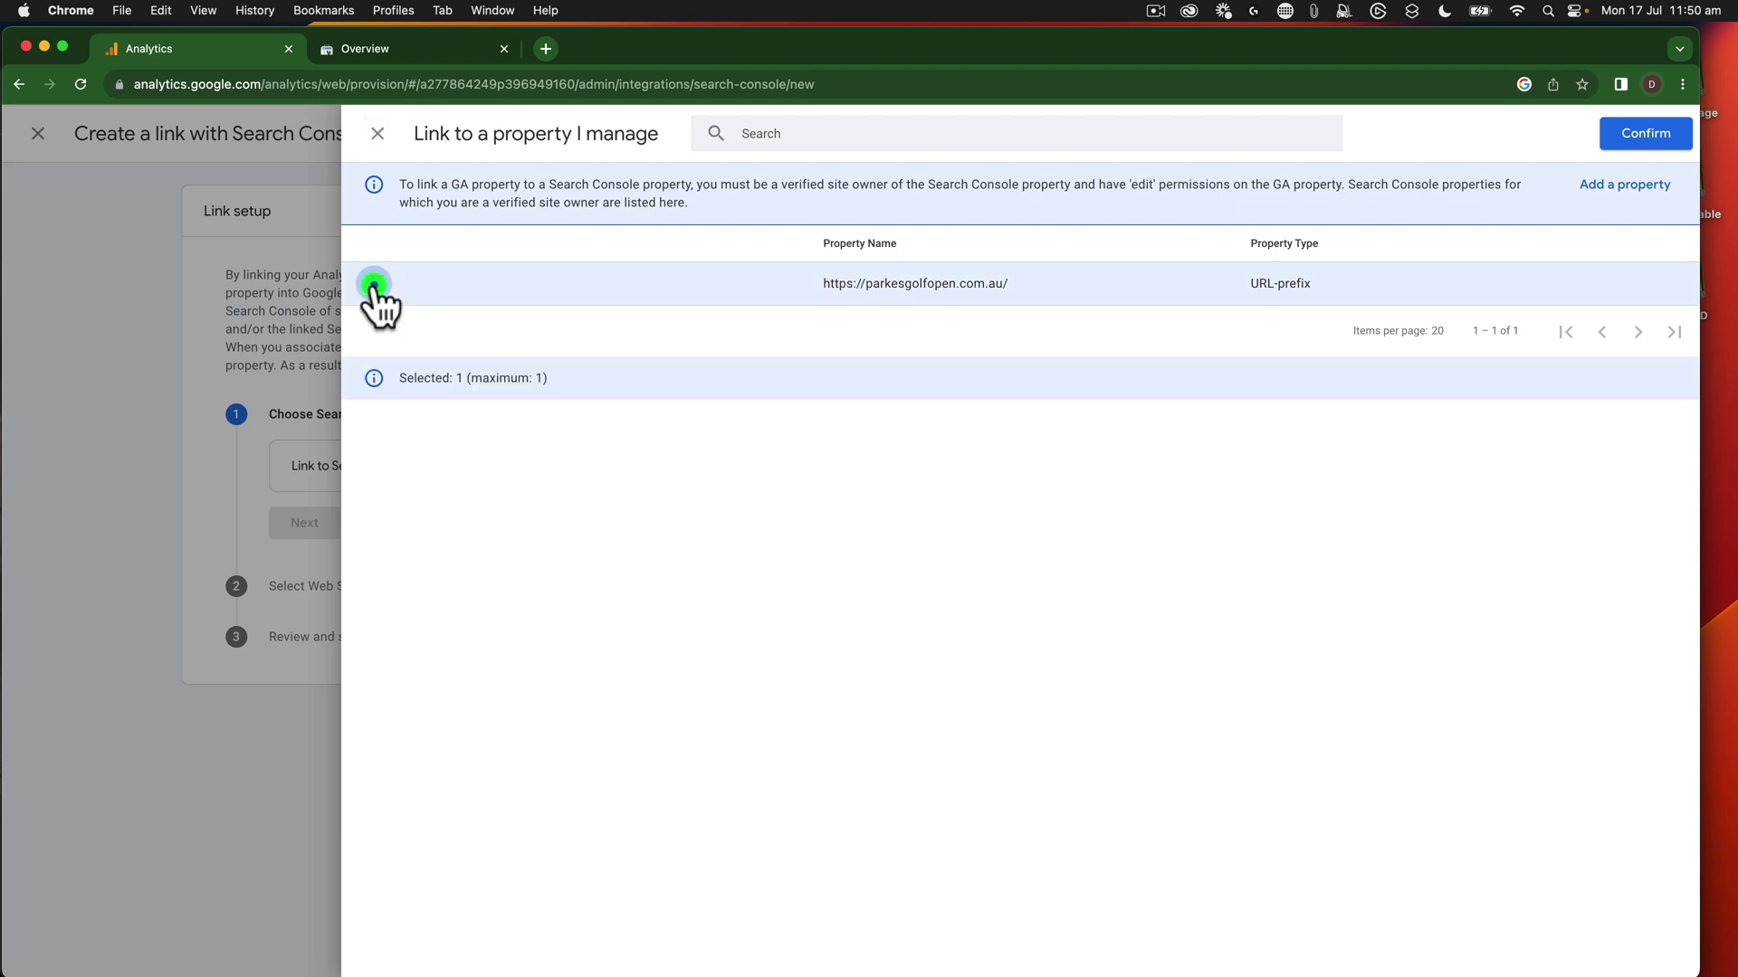
{"action": "left_click", "coordinate": [1649, 136]}
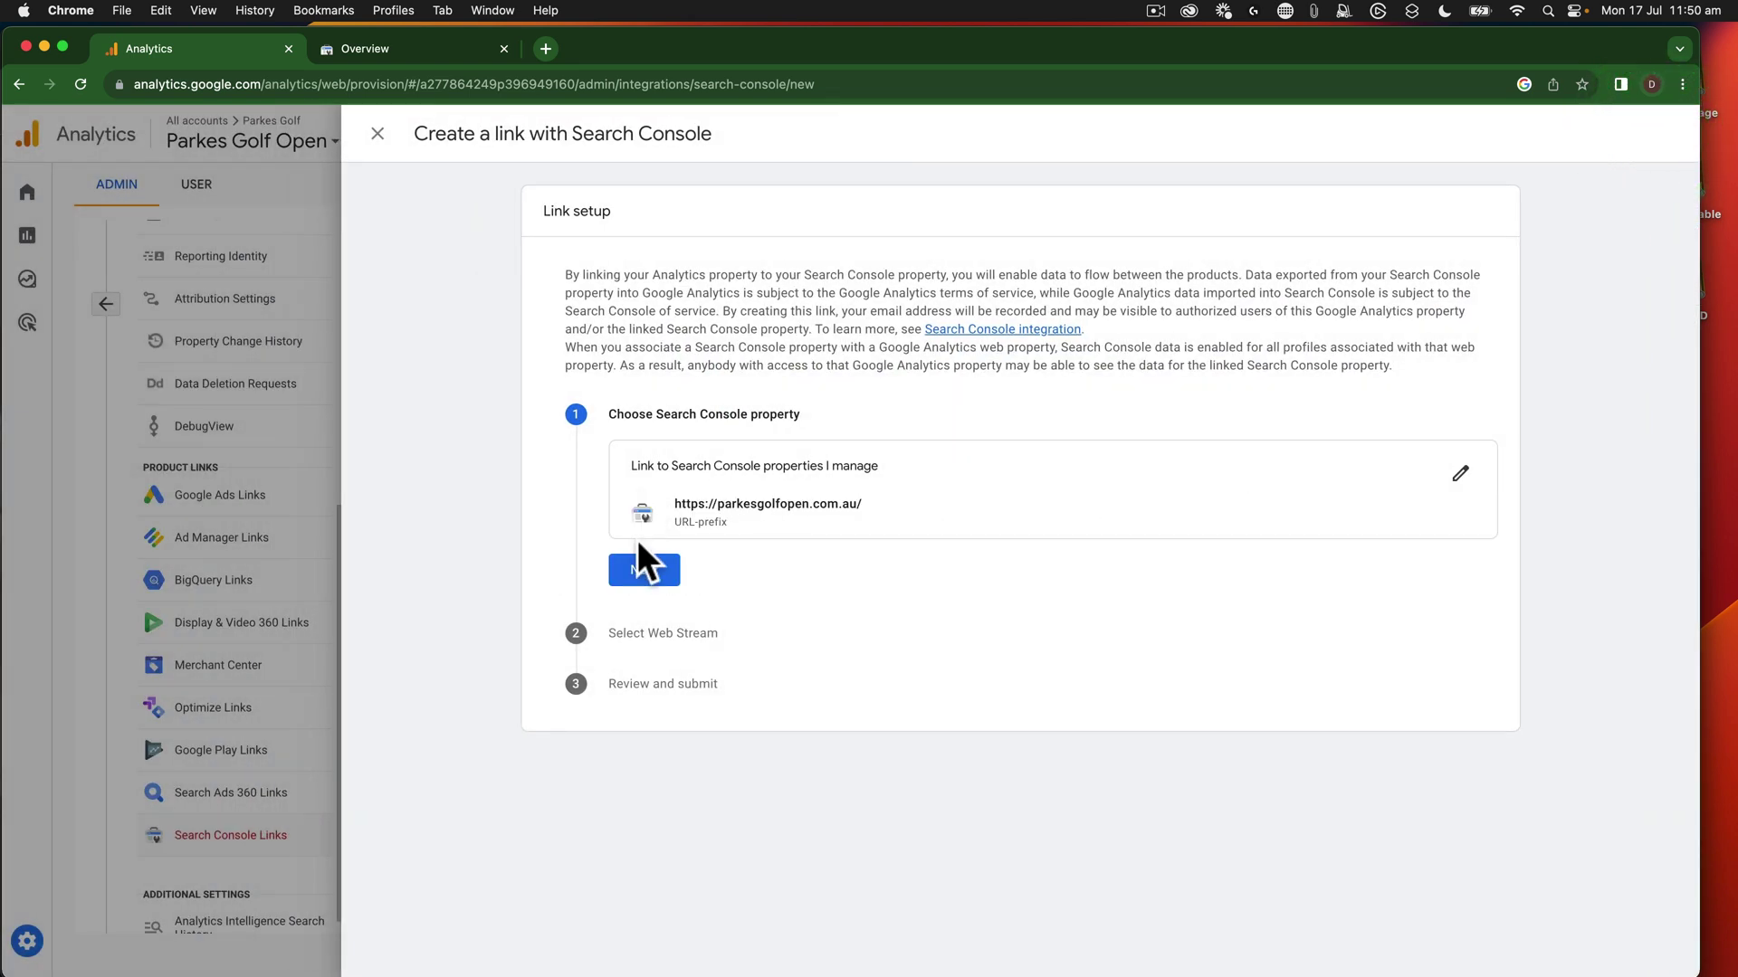
{"action": "left_click", "coordinate": [645, 572]}
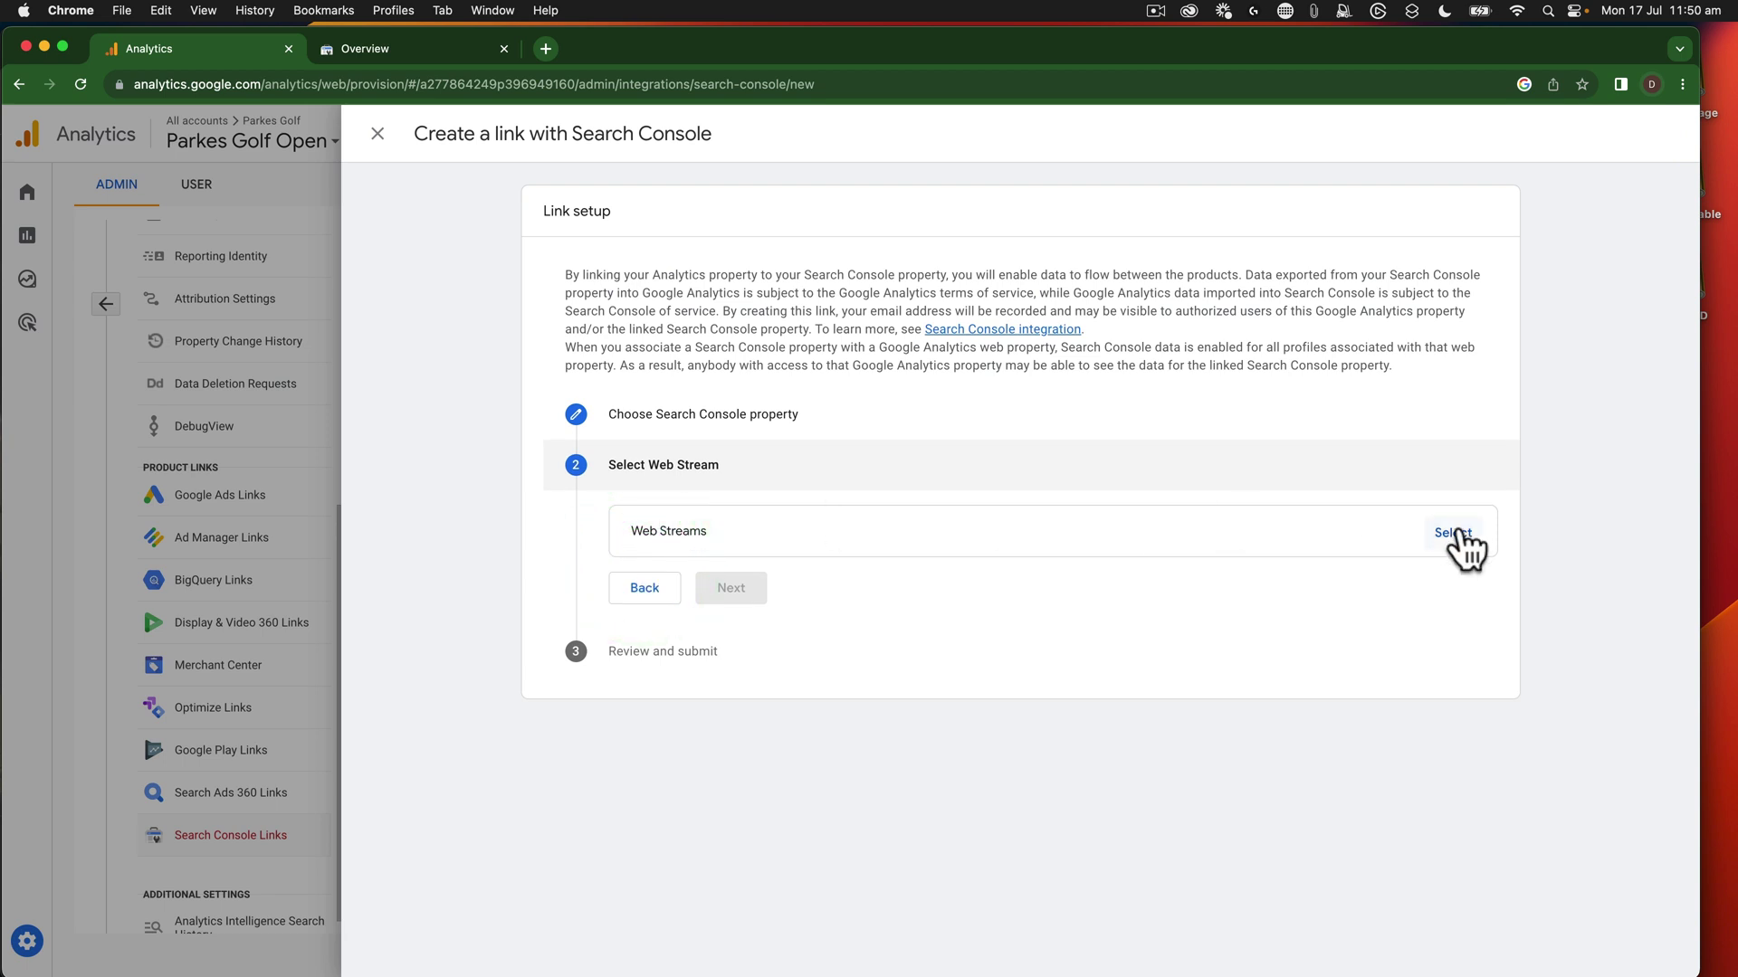
Select the Website - Parkes Golf Open web stream and submit the link.
{"action": "left_click", "coordinate": [1455, 534]}
{"action": "left_click", "coordinate": [560, 194]}
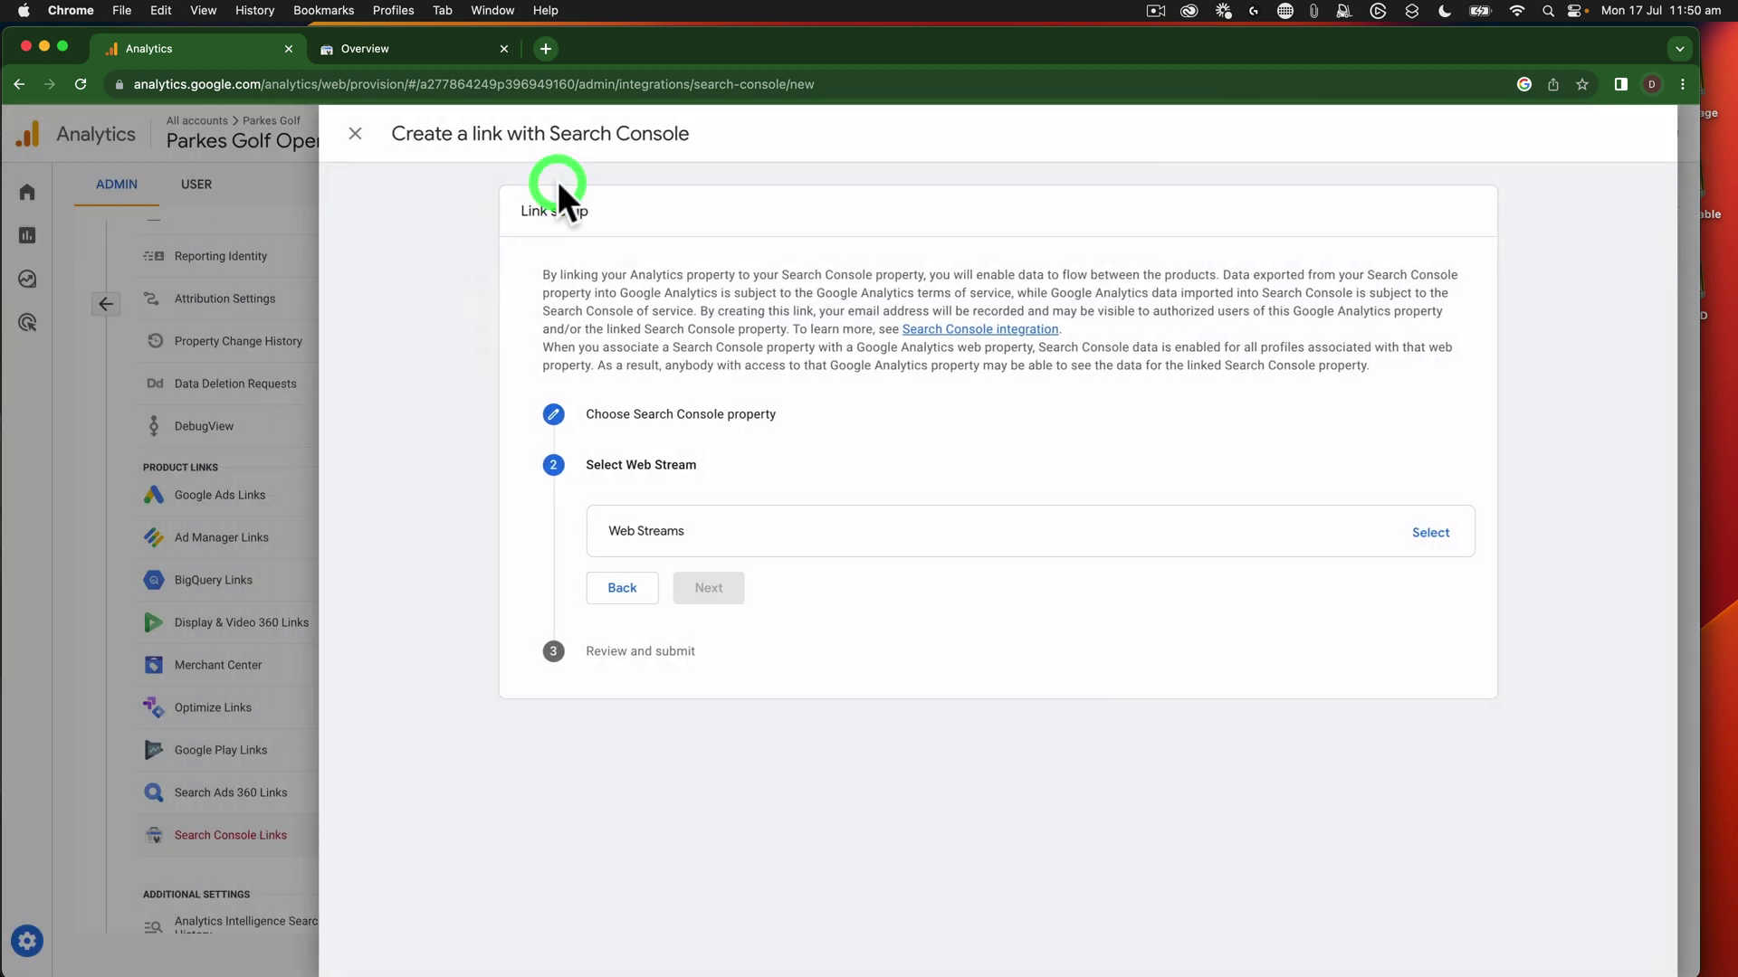
{"action": "left_click", "coordinate": [732, 636]}
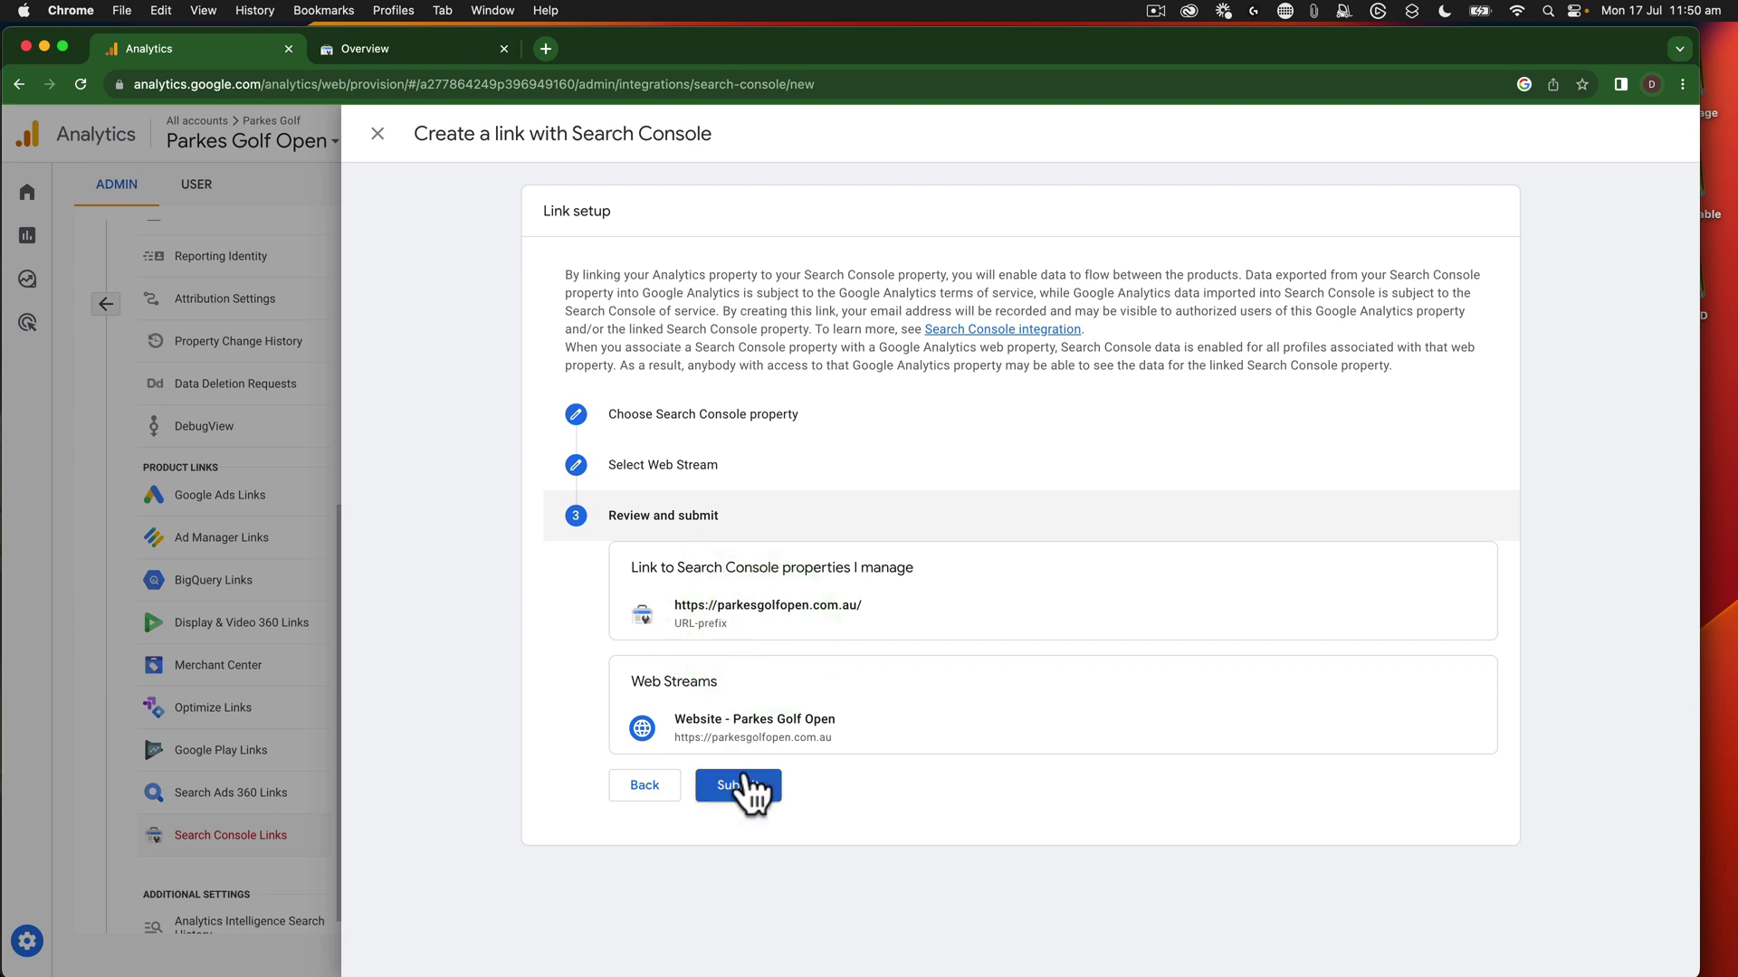
{"action": "left_click", "coordinate": [744, 787]}
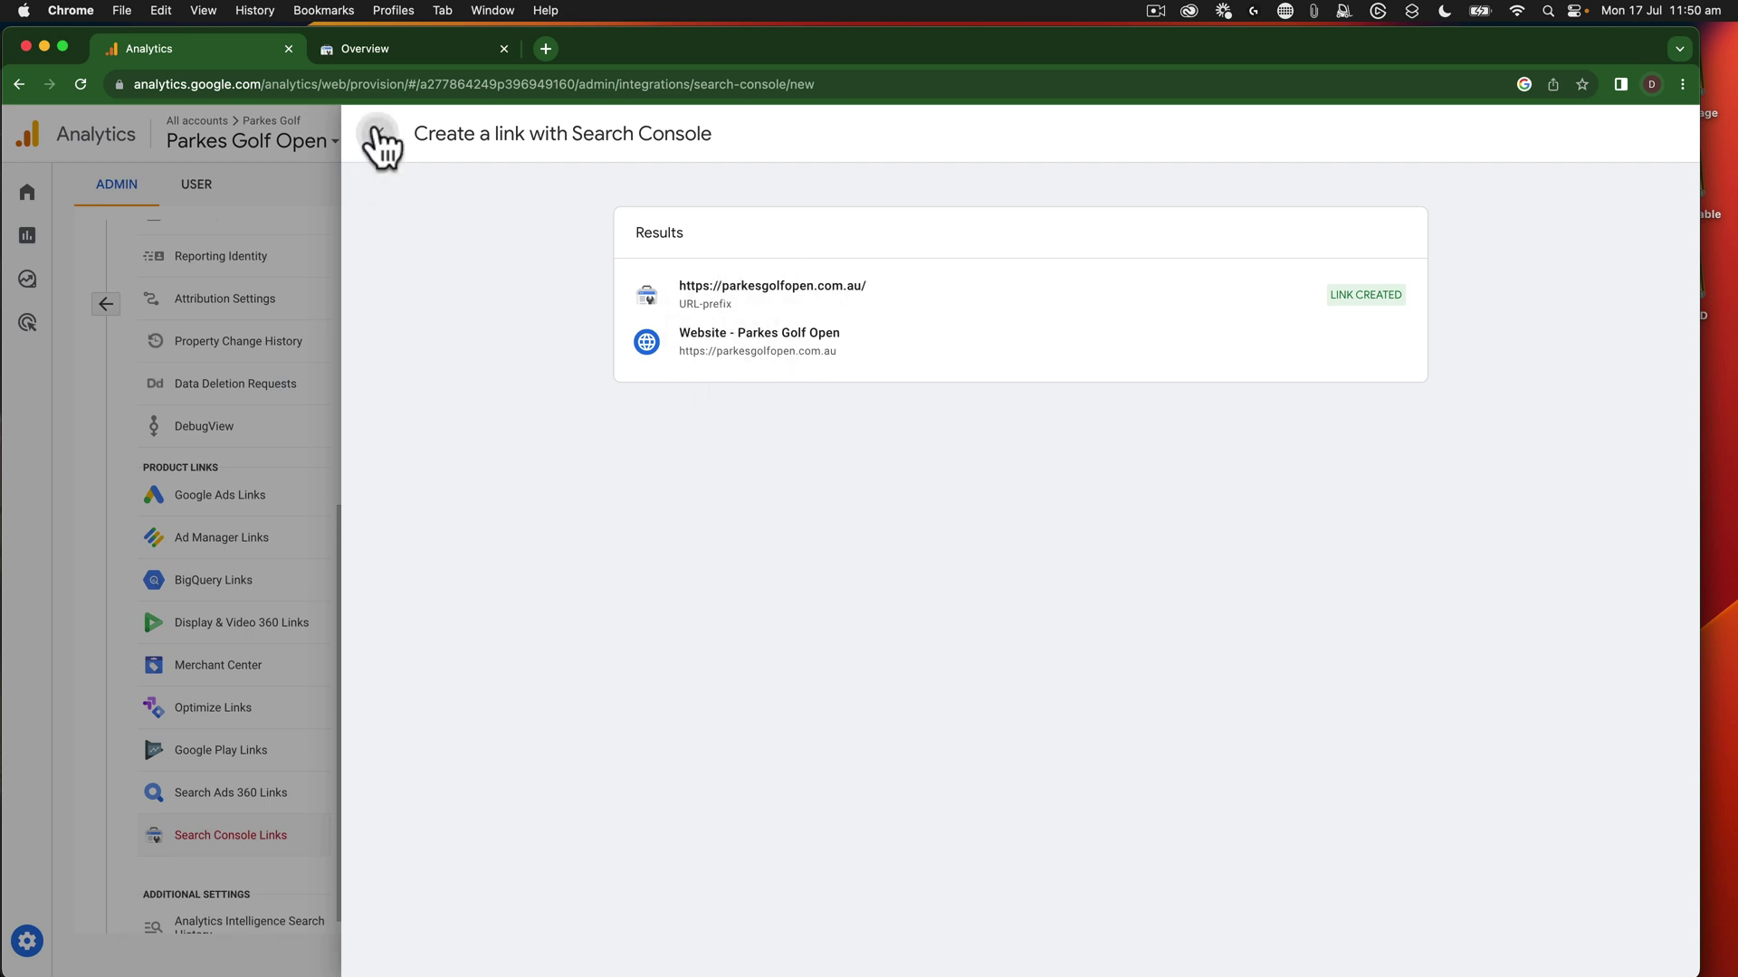
{"action": "left_click", "coordinate": [378, 136]}
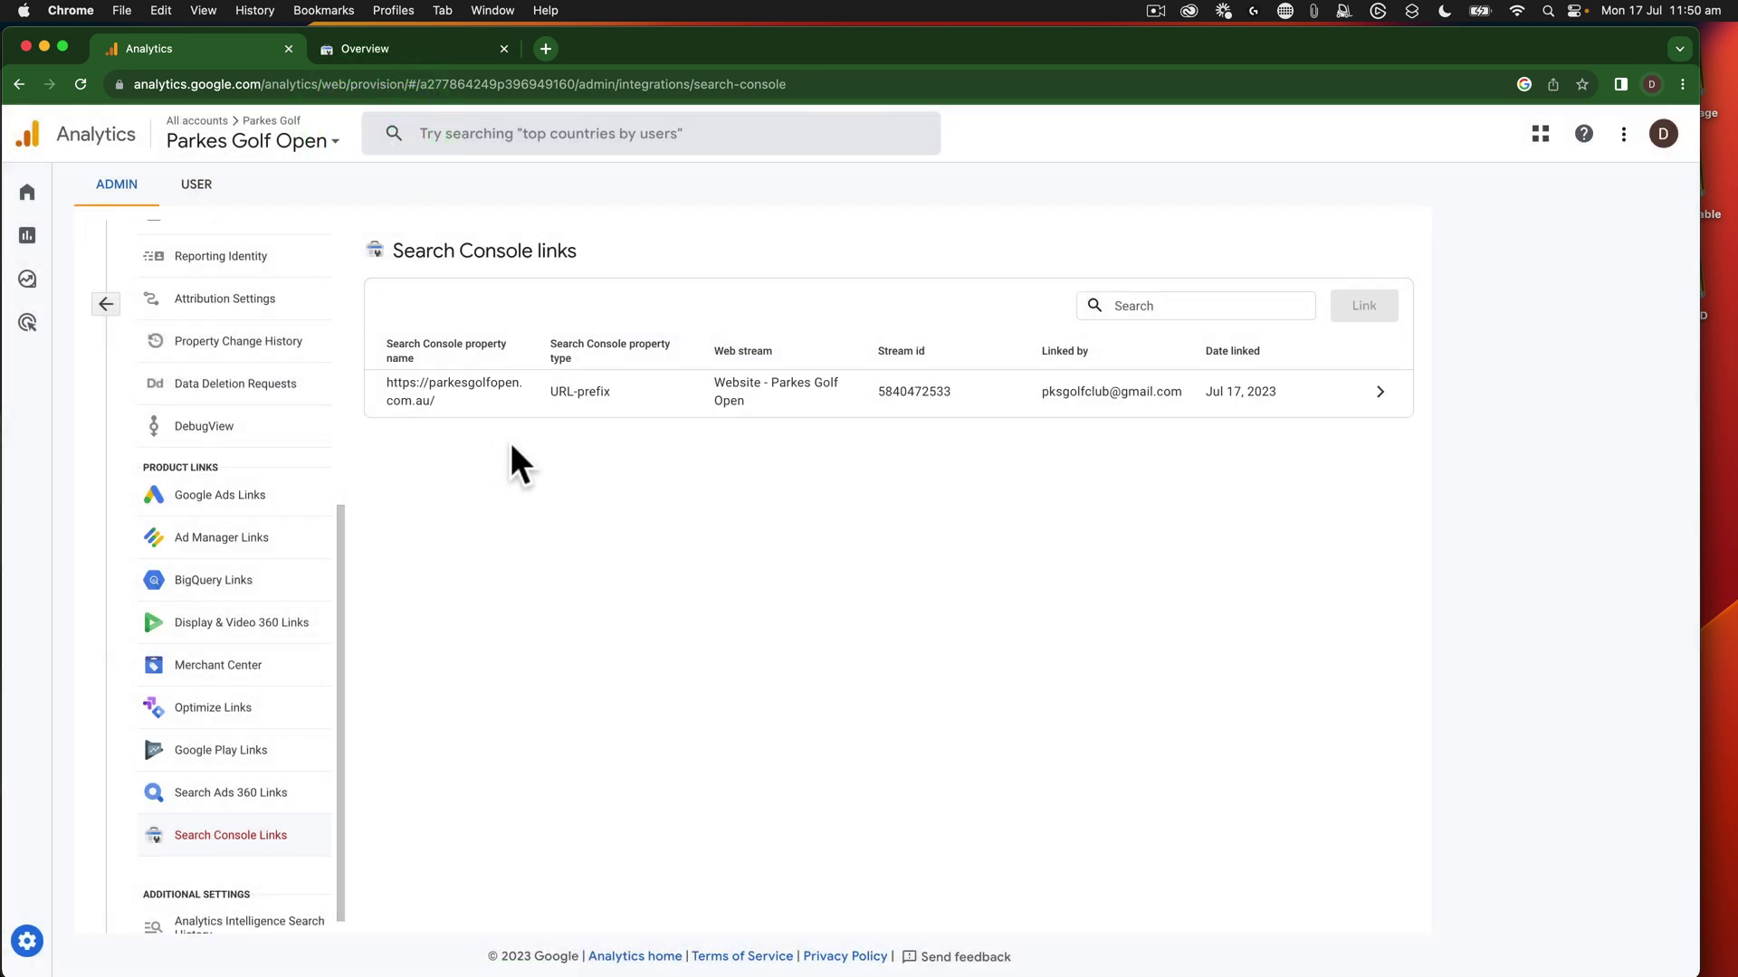
Return from the Product Links list to the main Admin page.
{"action": "left_click", "coordinate": [104, 304]}
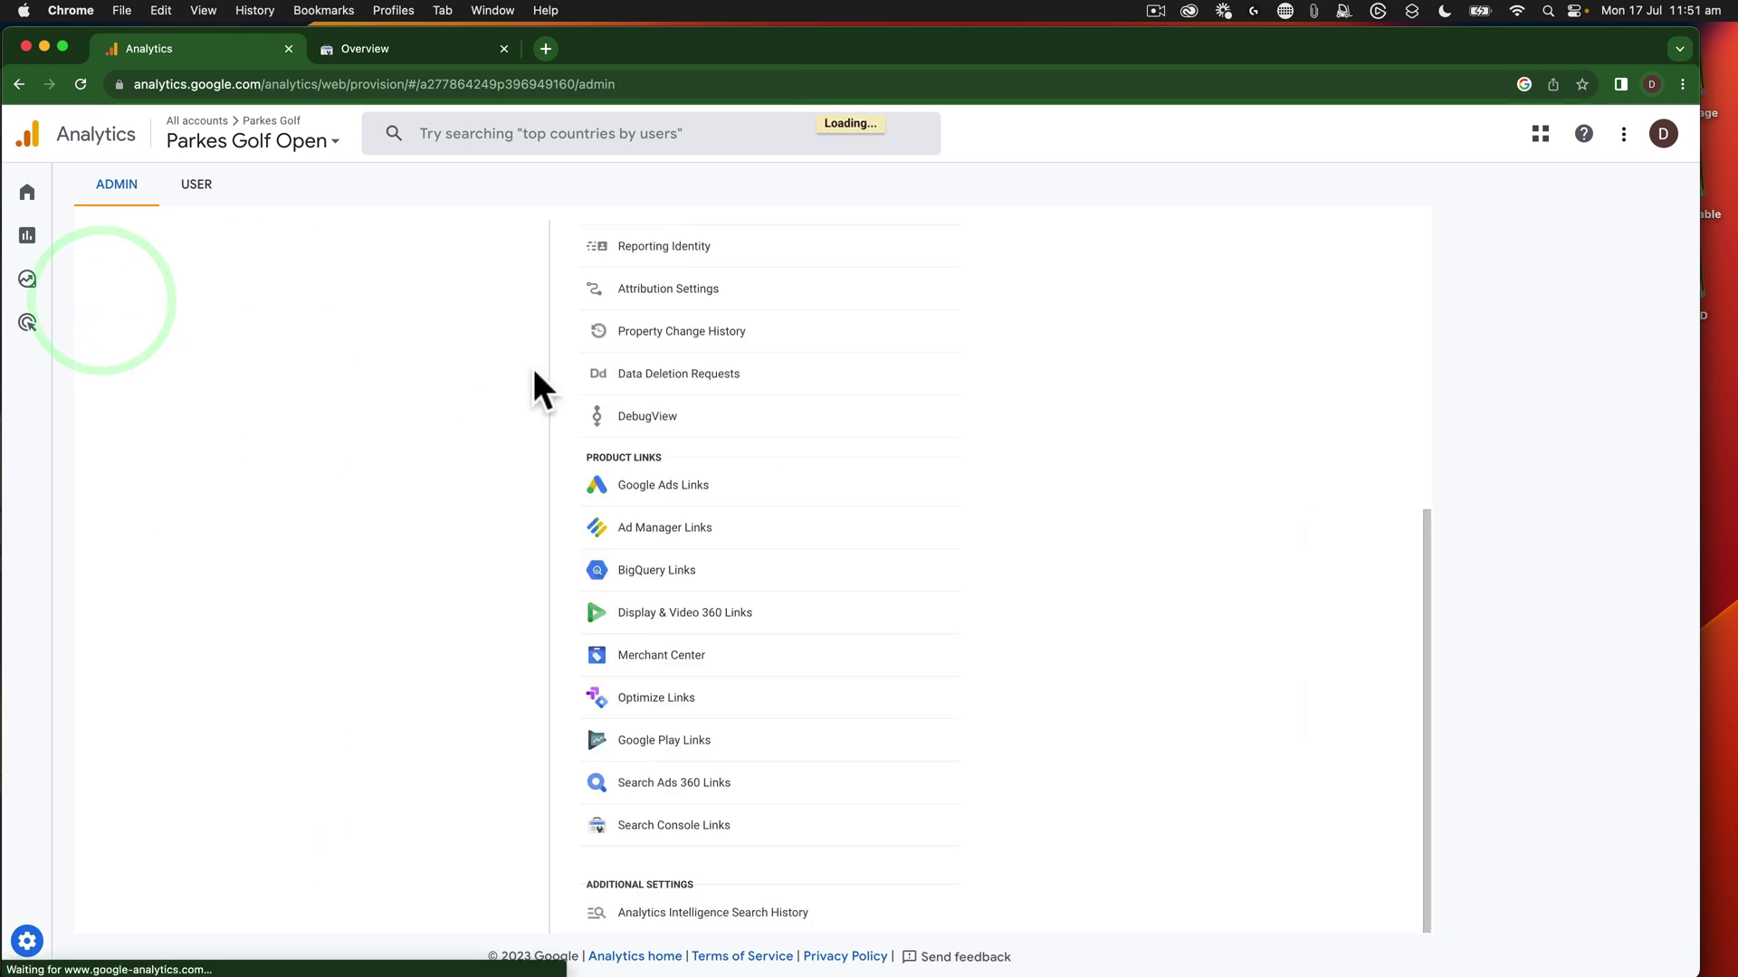
{"action": "mouse_move", "coordinate": [47, 194]}
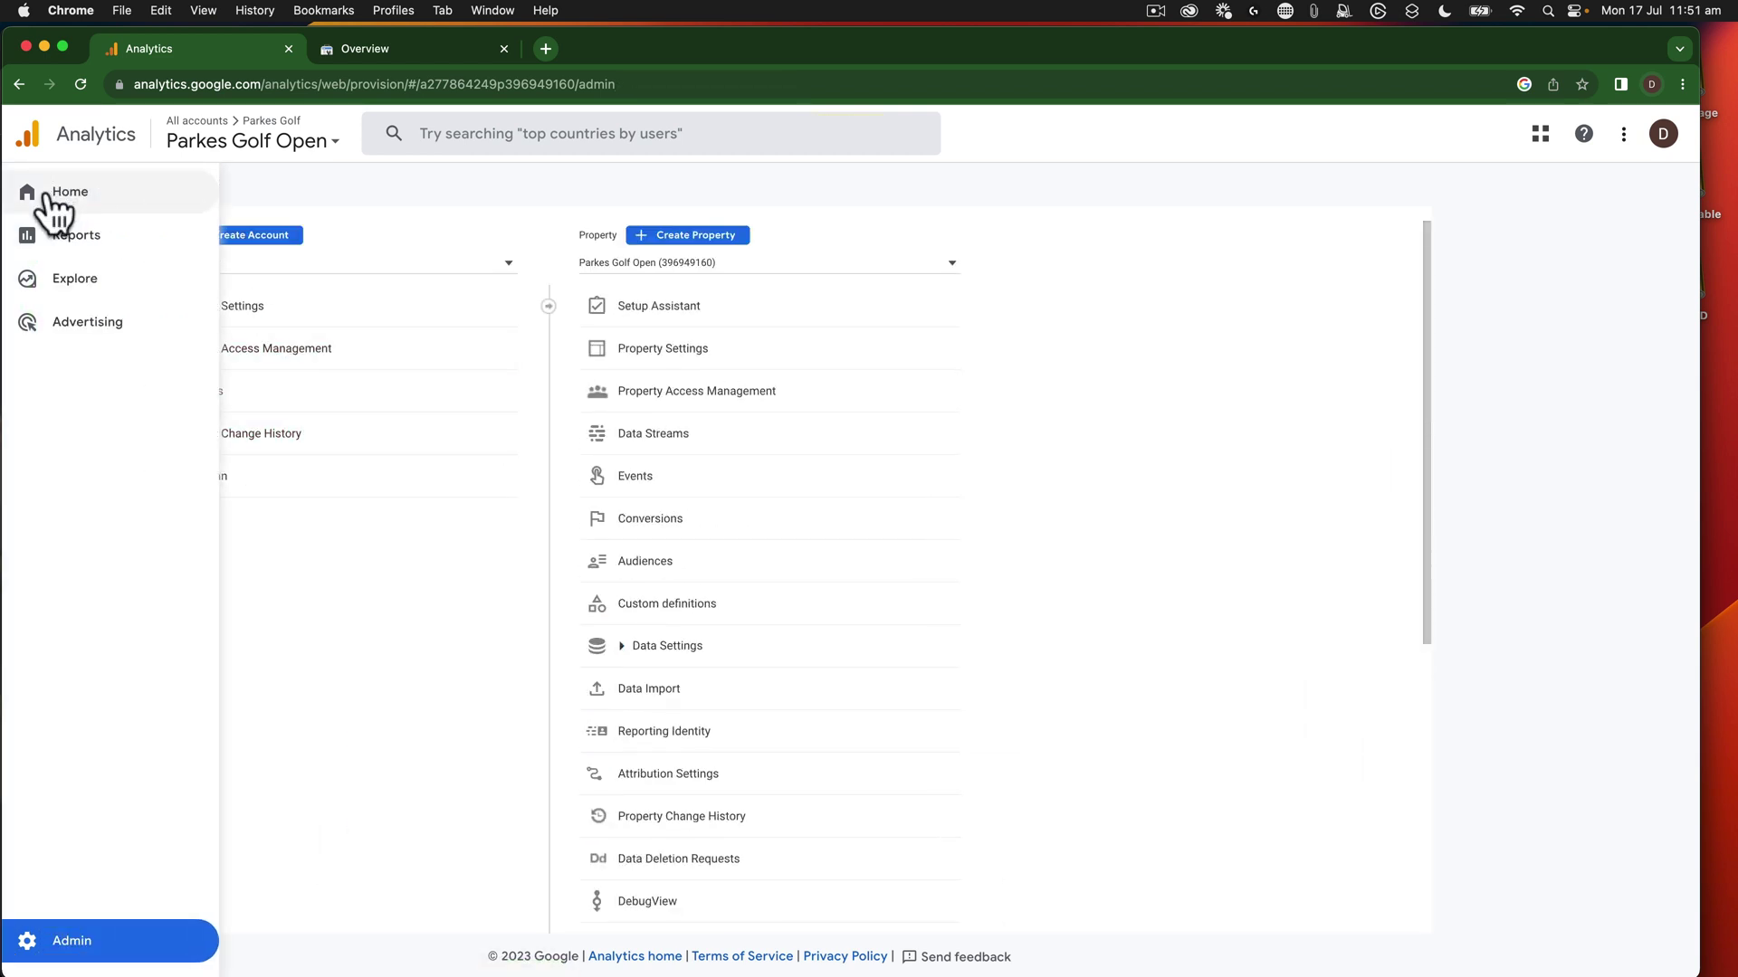